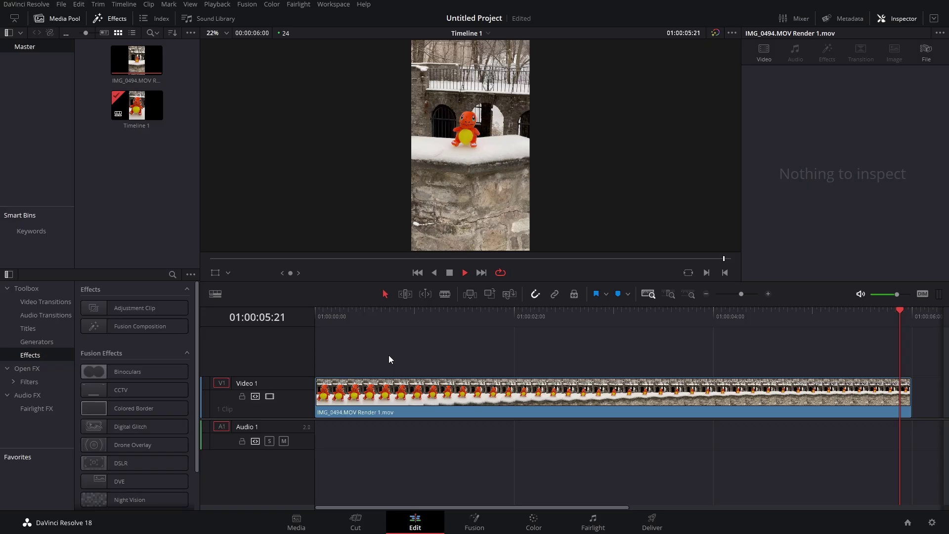
Step: Play back and stop the rendered toy clip, then open IMG_0494.MOV Render 1.mov in Fusion
{"action": "key", "text": "space"}
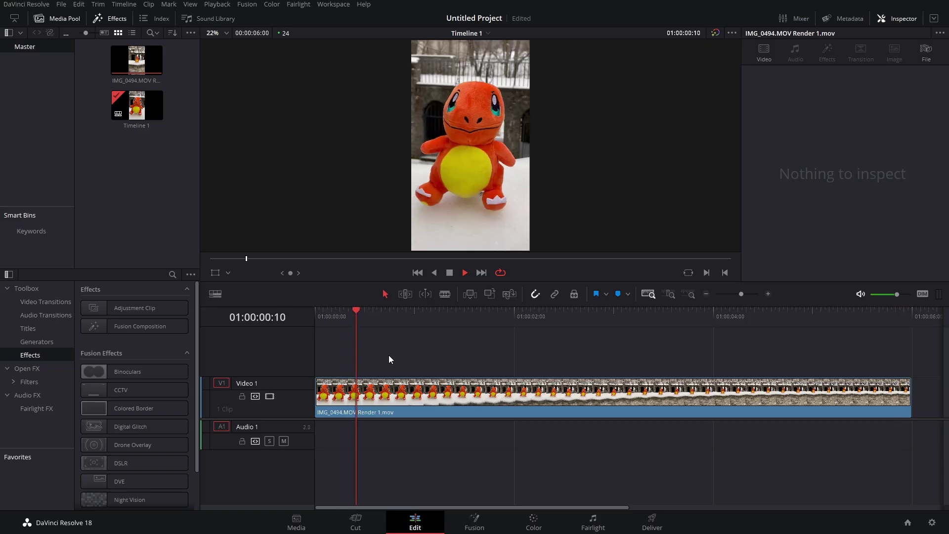
{"action": "left_click", "coordinate": [465, 273]}
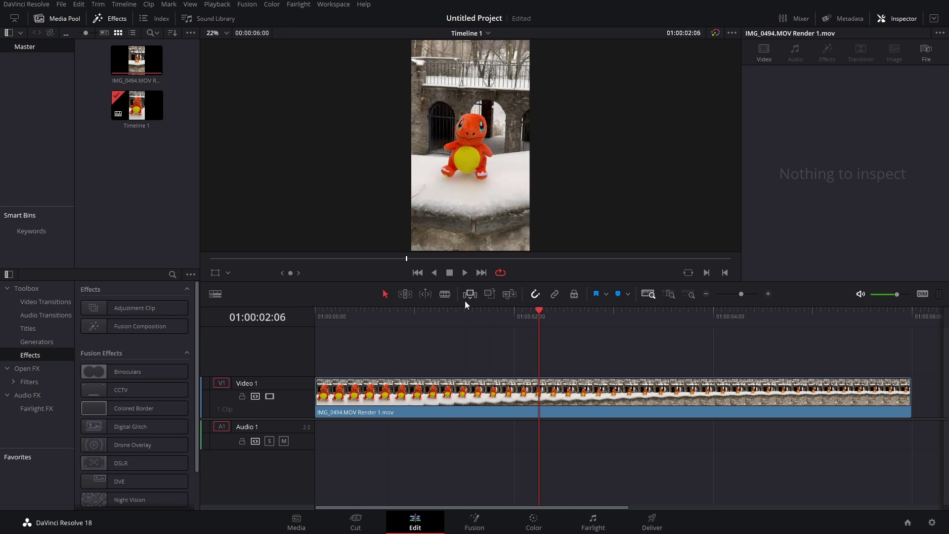
{"action": "left_click", "coordinate": [474, 521]}
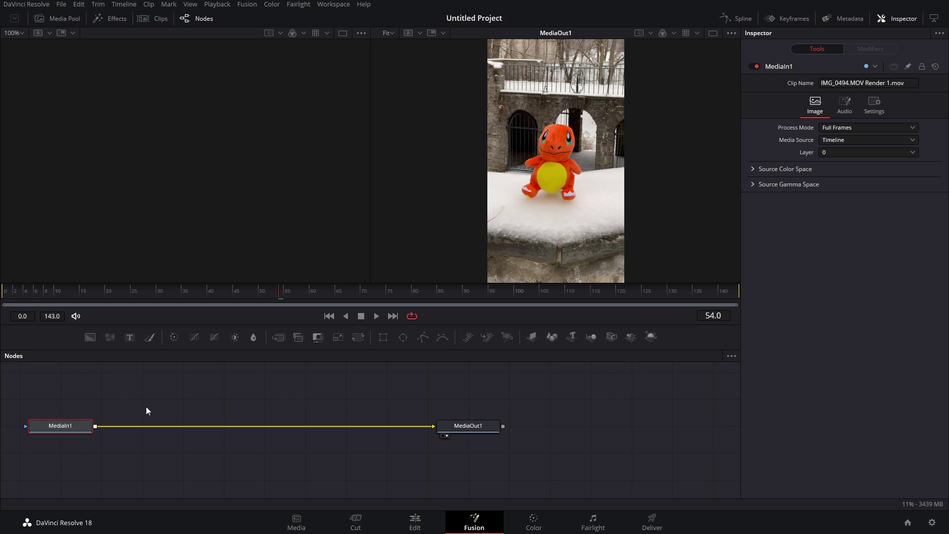
{"action": "left_click_drag", "start_coordinate": [148, 409], "coordinate": [214, 414]}
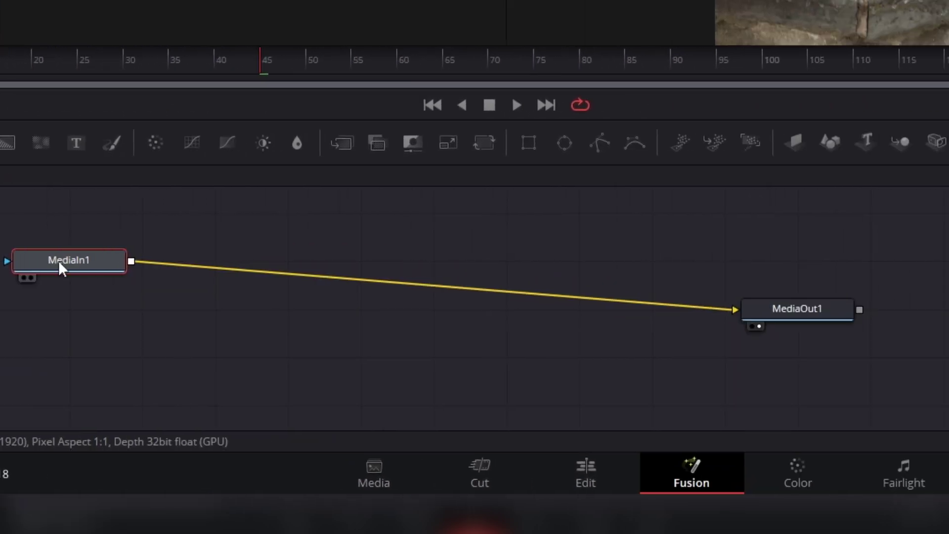
{"action": "left_click_drag", "start_coordinate": [534, 316], "coordinate": [556, 306]}
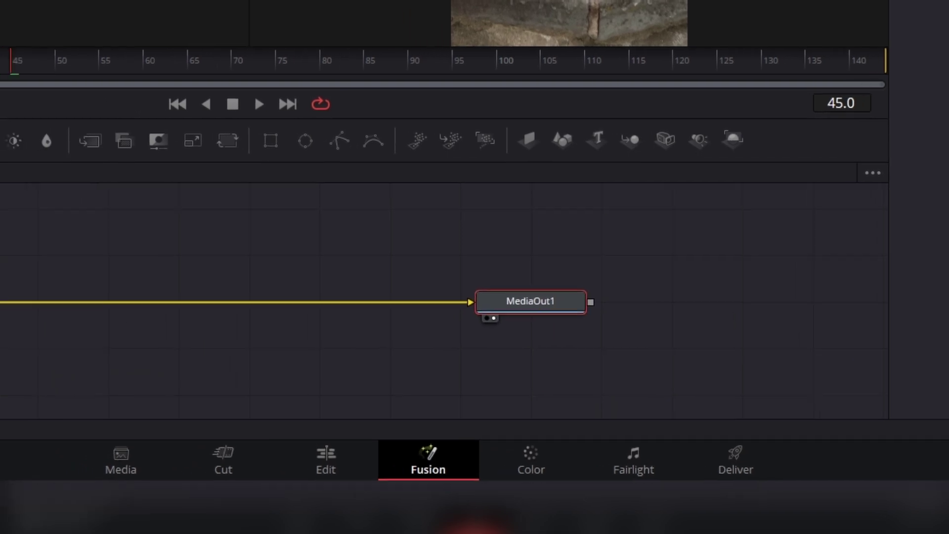
{"action": "left_click_drag", "start_coordinate": [225, 163], "coordinate": [482, 268]}
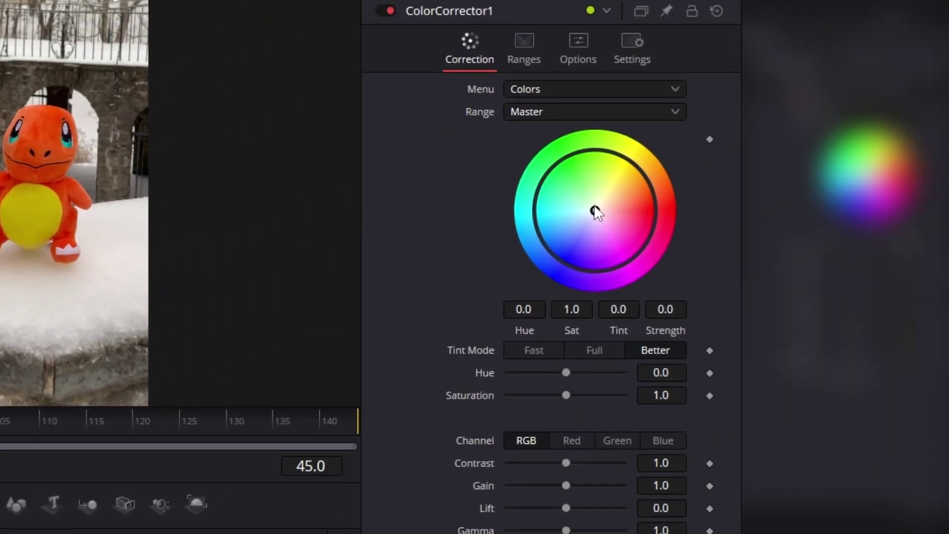
{"action": "left_click_drag", "start_coordinate": [596, 212], "coordinate": [560, 160]}
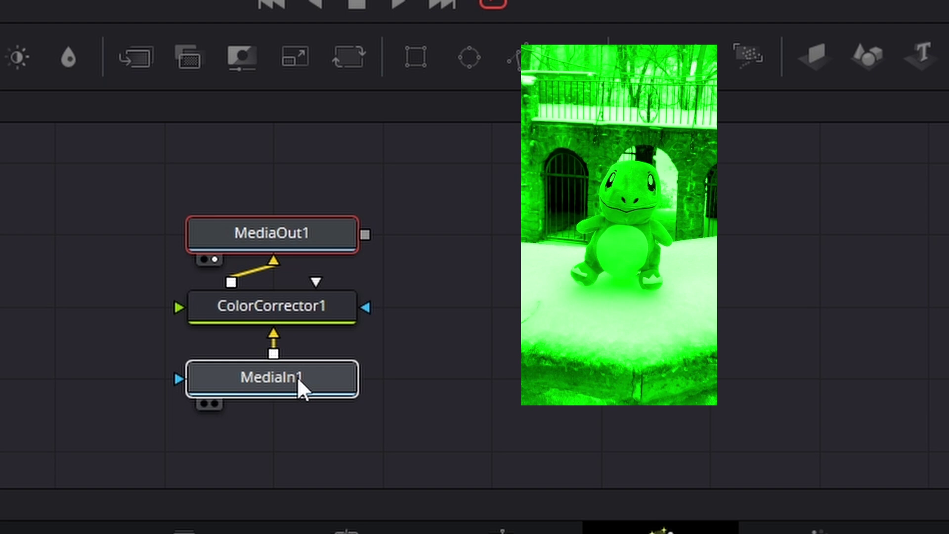
{"action": "left_click", "coordinate": [292, 469]}
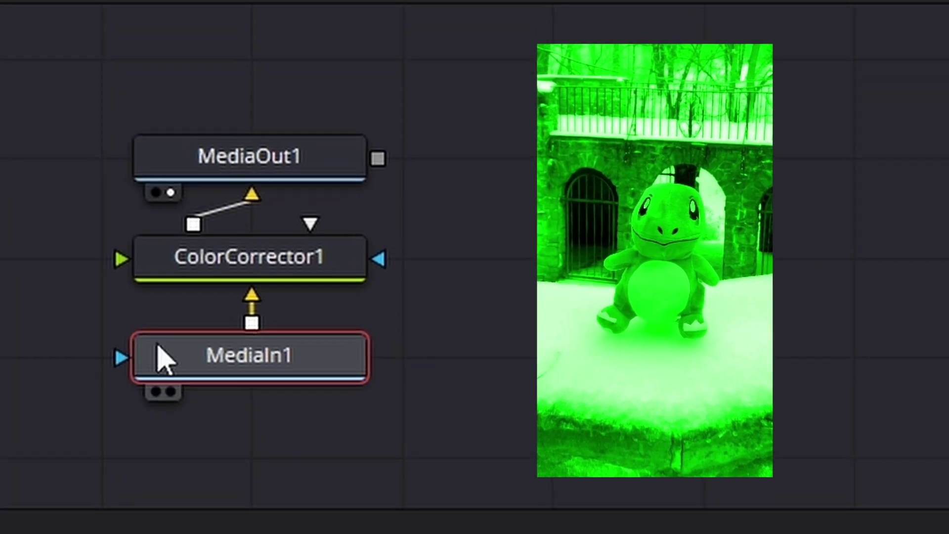
{"action": "mouse_move", "coordinate": [236, 279]}
{"action": "left_mouse_down"}
{"action": "mouse_move", "coordinate": [120, 272]}
{"action": "mouse_move", "coordinate": [233, 277]}
{"action": "left_mouse_up"}
{"action": "left_click_drag", "start_coordinate": [257, 180], "coordinate": [277, 115]}
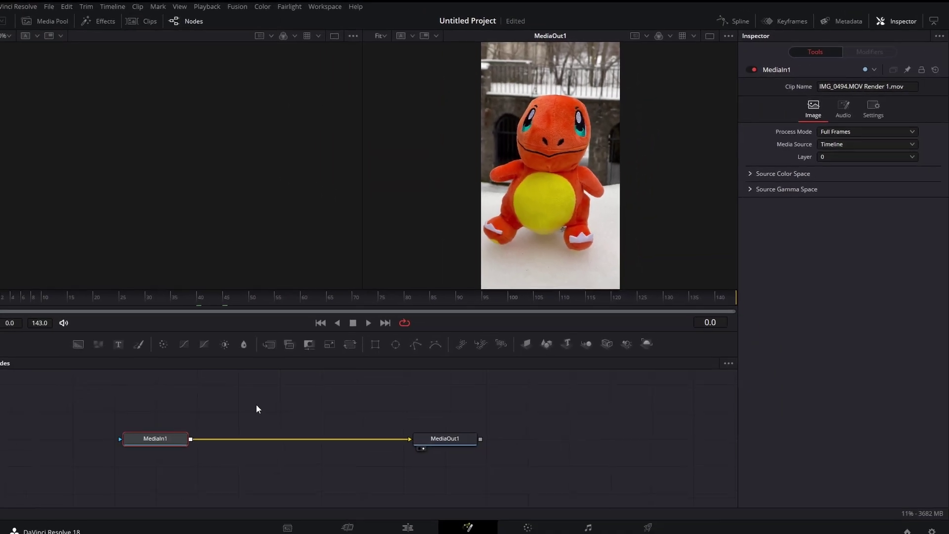
Step: Insert a Tracker node between MediaIn1 and MediaOut1 via the tool search
{"action": "key", "text": "shift+space"}
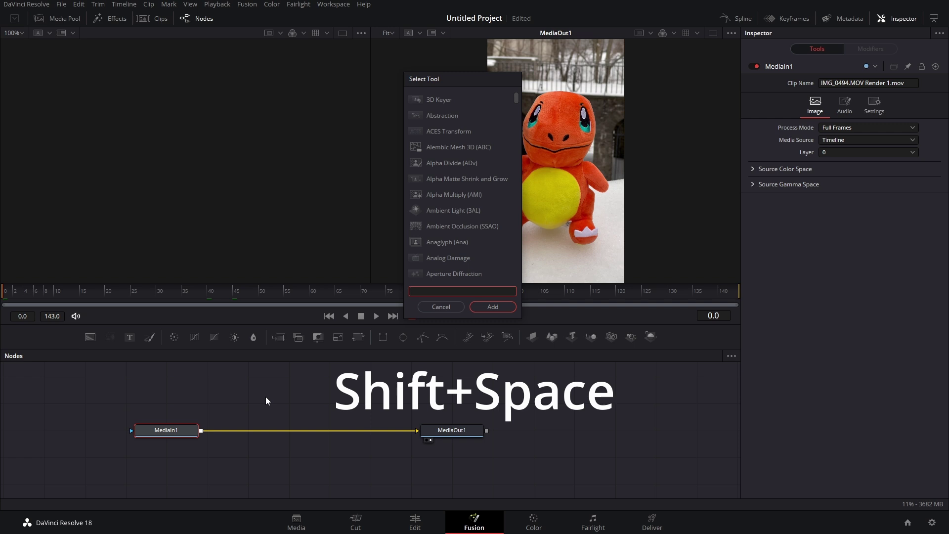
{"action": "type", "text": "tracker"}
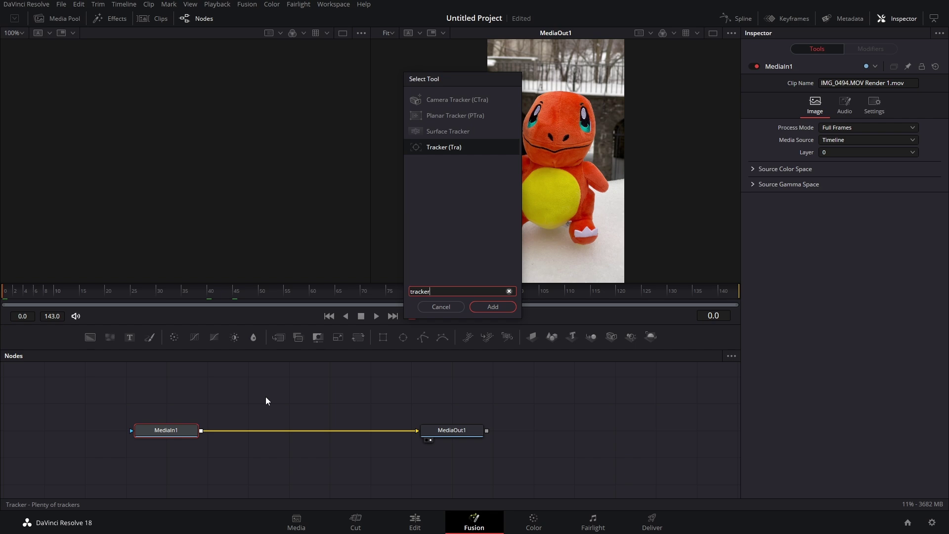
{"action": "key", "text": "Return"}
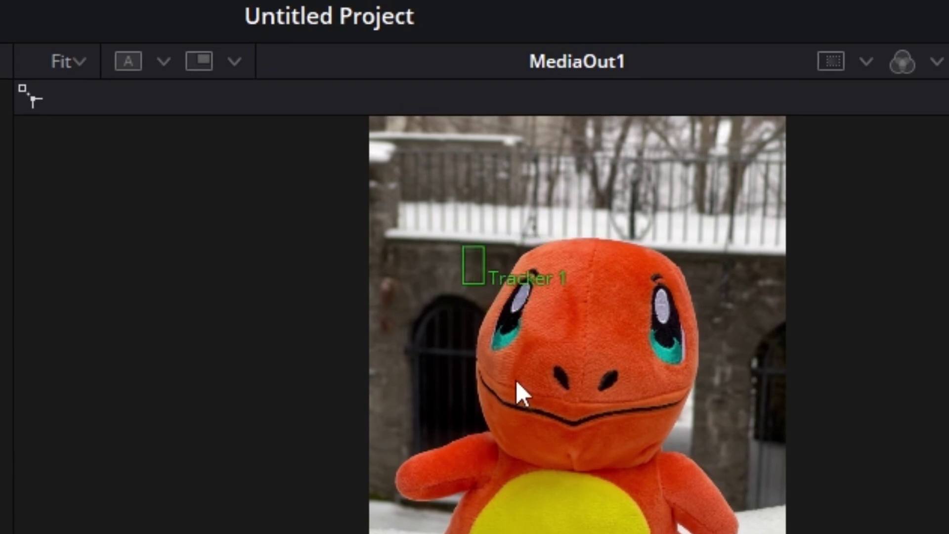
Step: Drag the Tracker 1 pattern box in the viewer onto the plush toy's face
{"action": "mouse_move", "coordinate": [502, 251]}
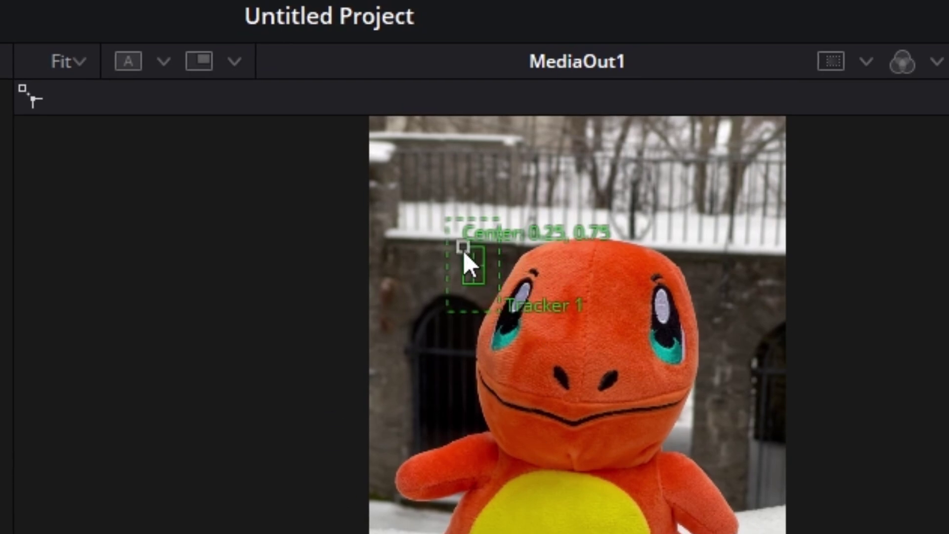
{"action": "left_click_drag", "start_coordinate": [464, 251], "coordinate": [476, 276]}
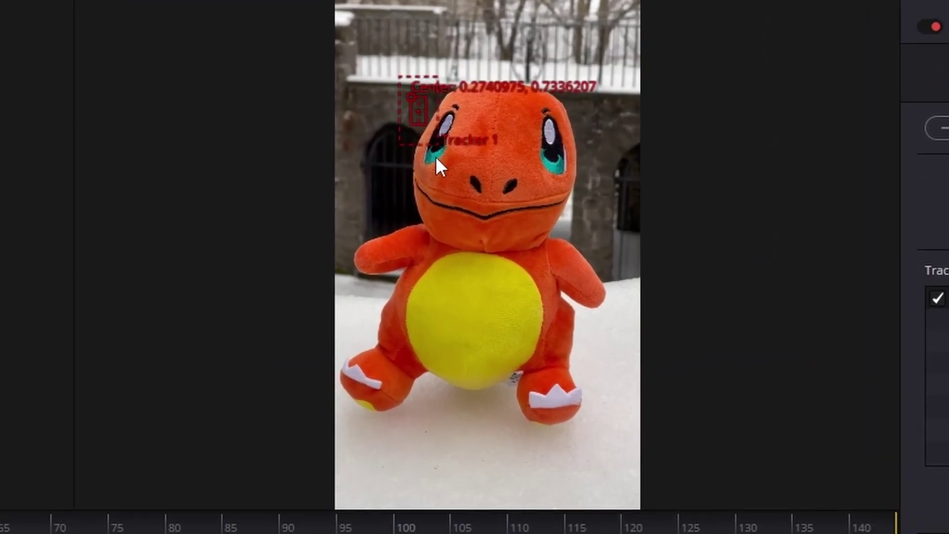
{"action": "mouse_move", "coordinate": [411, 87]}
{"action": "left_click_drag", "start_coordinate": [399, 80], "coordinate": [470, 174]}
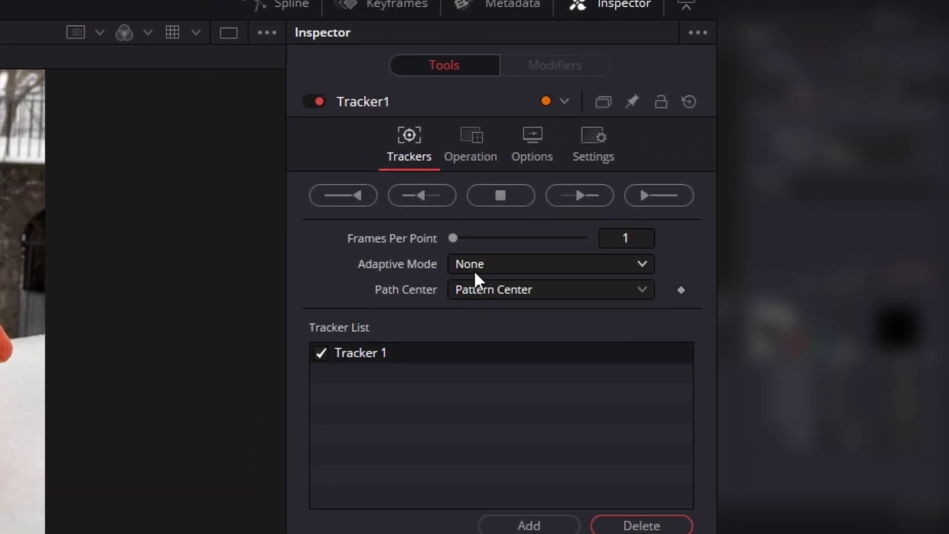
Step: Set Tracker1's Adaptive Mode to Best match and scrub the timeline between frames 65 and 127
{"action": "left_click", "coordinate": [474, 270]}
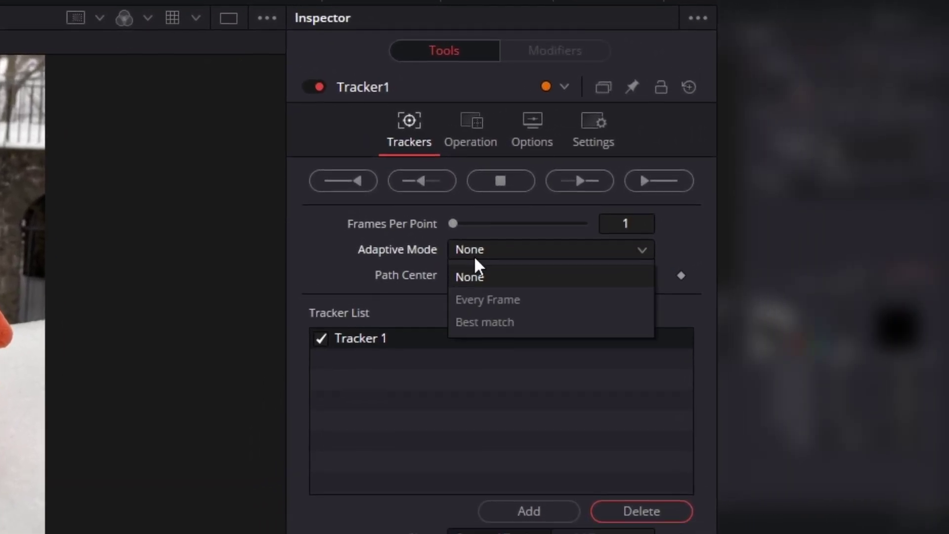
{"action": "left_click", "coordinate": [512, 341]}
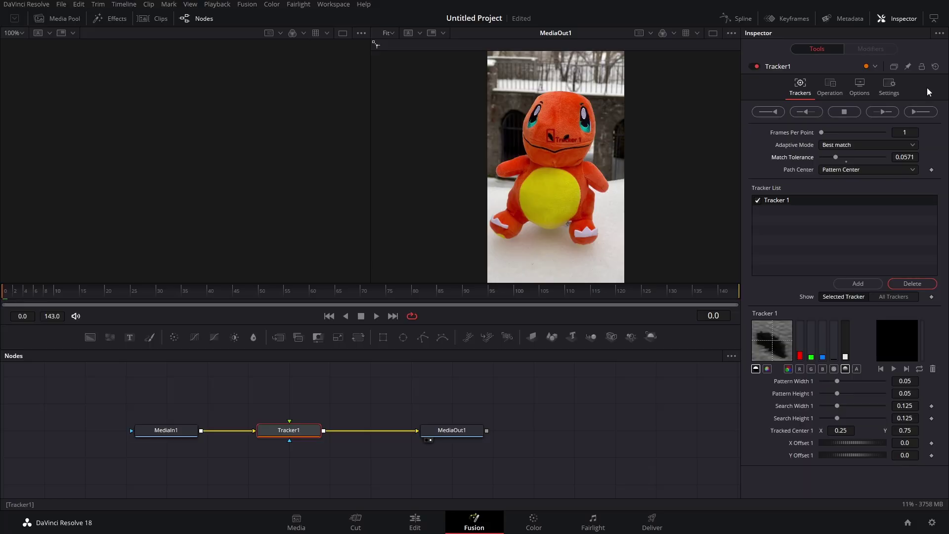
{"action": "left_click", "coordinate": [338, 294]}
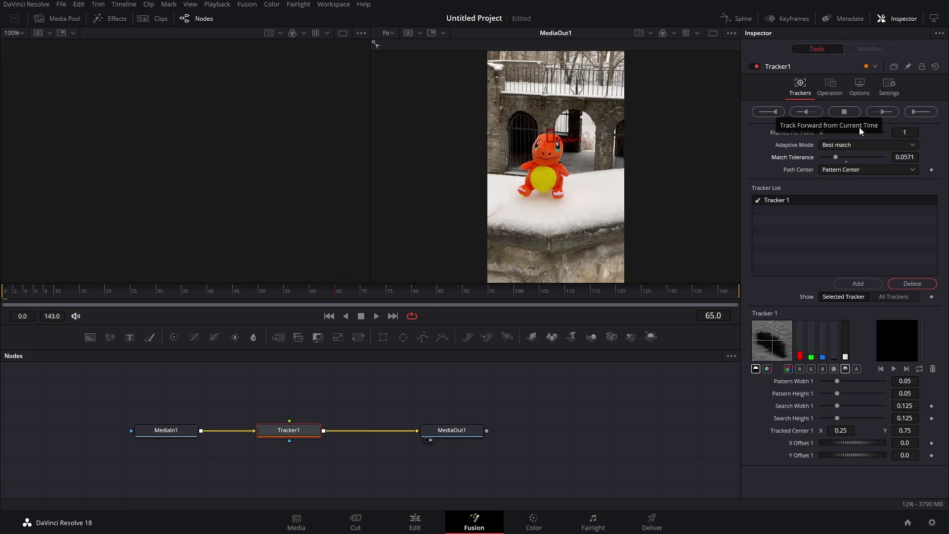
{"action": "left_click_drag", "start_coordinate": [328, 296], "coordinate": [113, 293]}
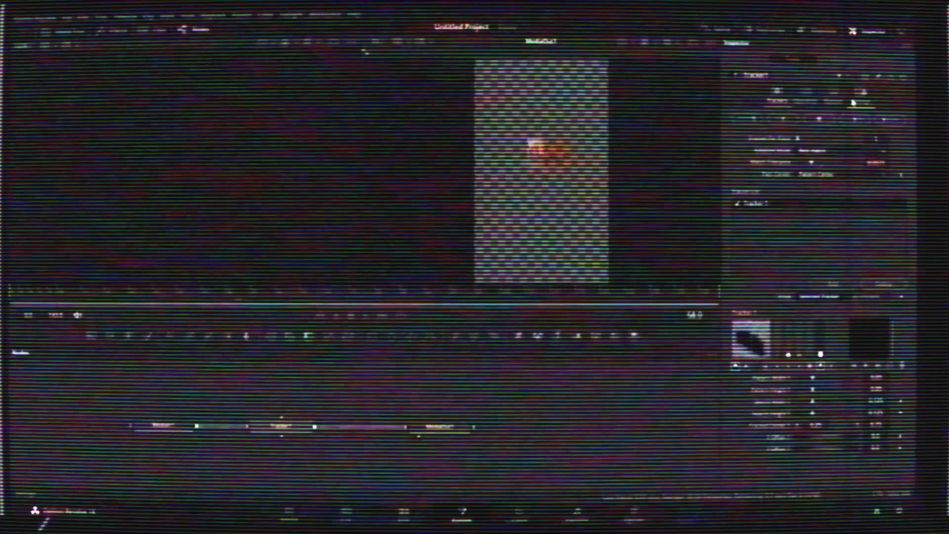
{"action": "left_click_drag", "start_coordinate": [113, 293], "coordinate": [702, 292]}
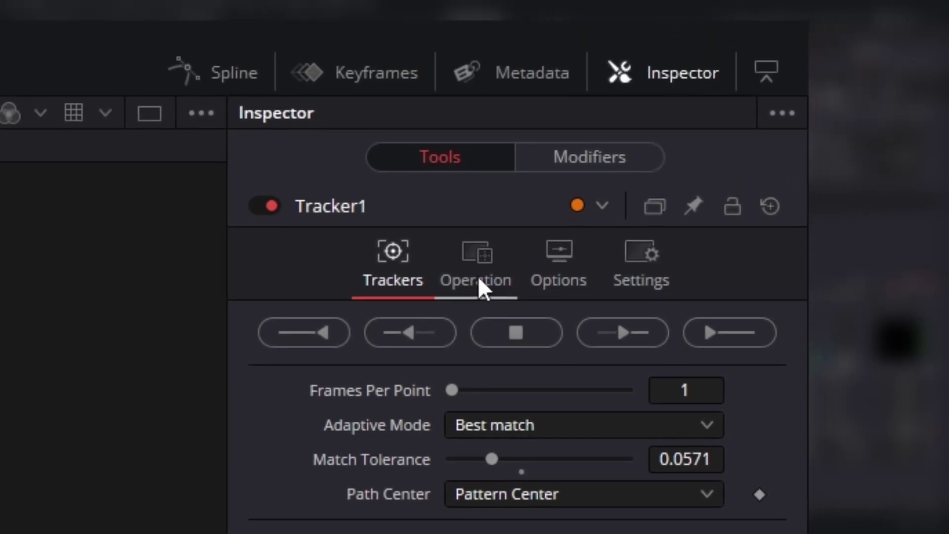
Step: Switch Tracker1 to Match Move with Merge set to BG only, then play and scrub back to frame 69
{"action": "left_click", "coordinate": [494, 255]}
{"action": "left_click", "coordinate": [459, 272]}
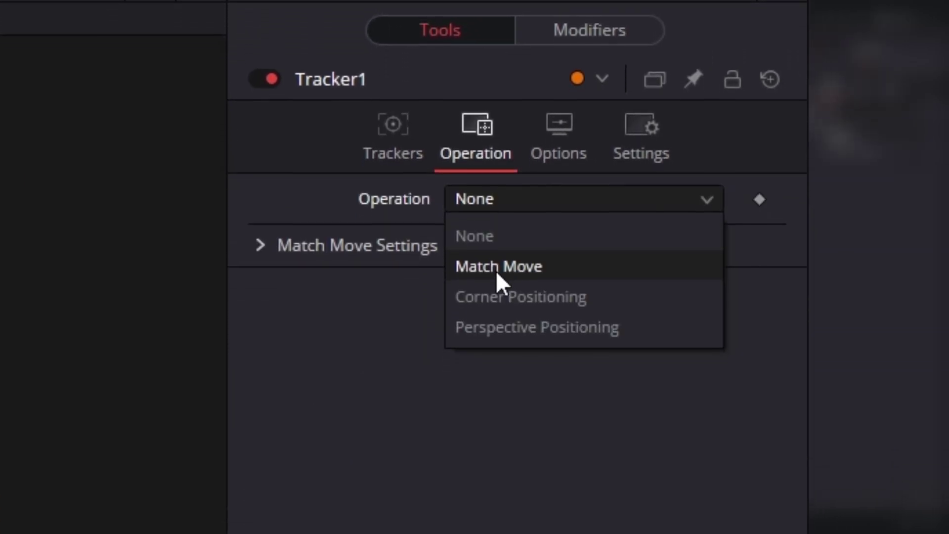
{"action": "left_click", "coordinate": [500, 339]}
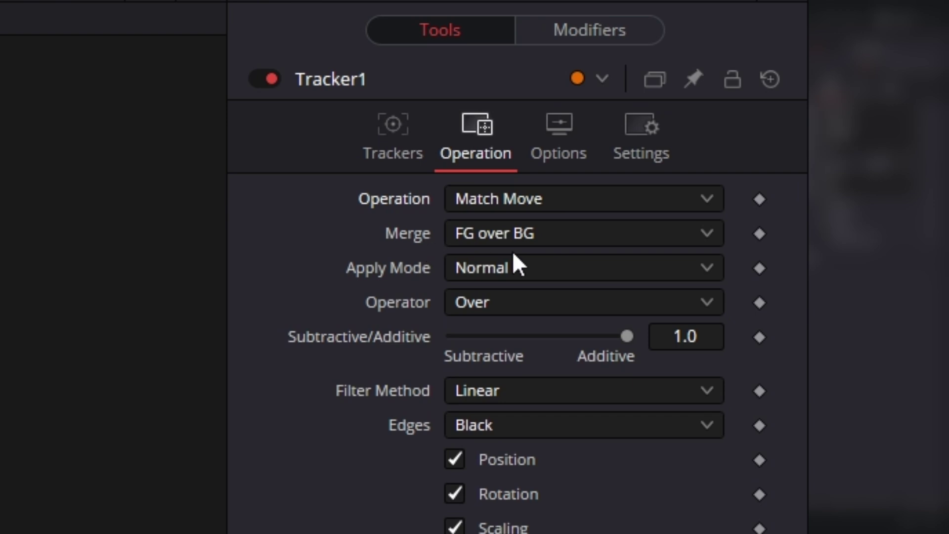
{"action": "left_click", "coordinate": [488, 237]}
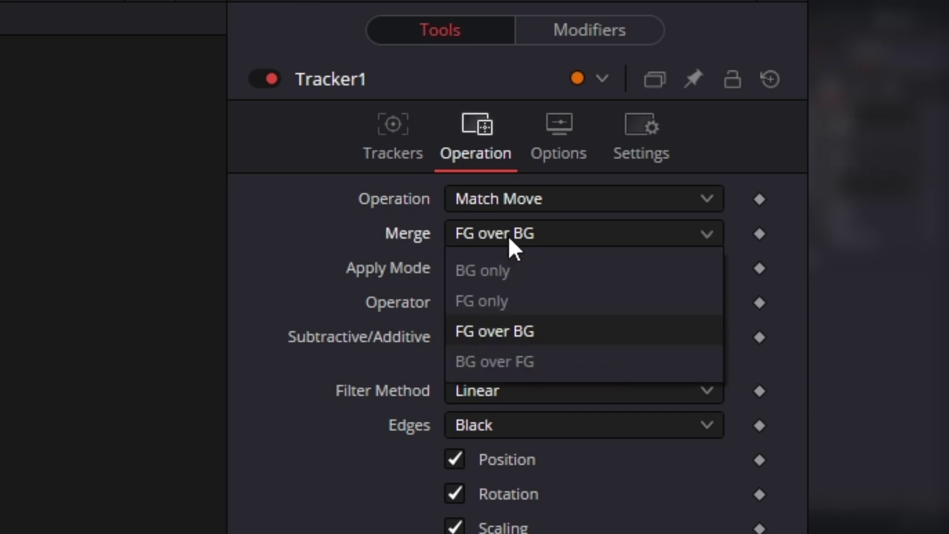
{"action": "left_click", "coordinate": [515, 300]}
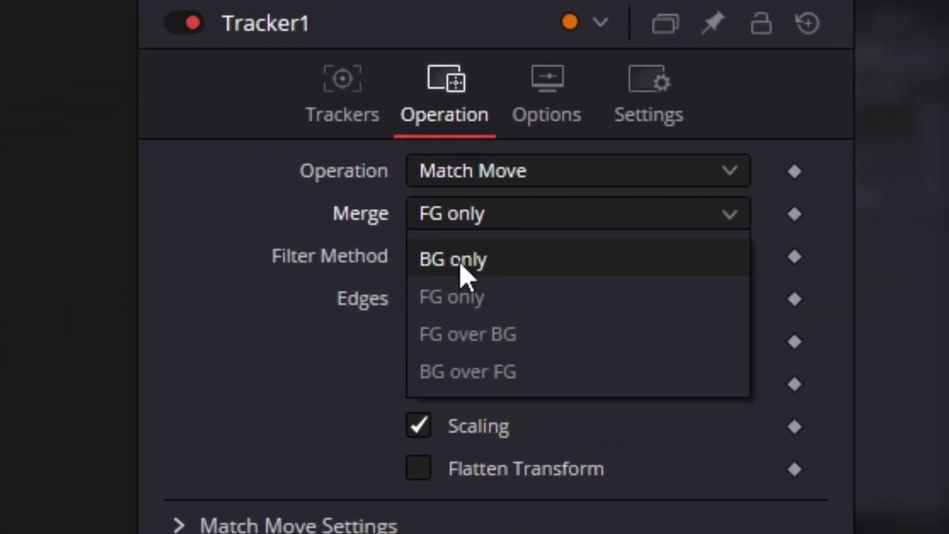
{"action": "left_click", "coordinate": [462, 269]}
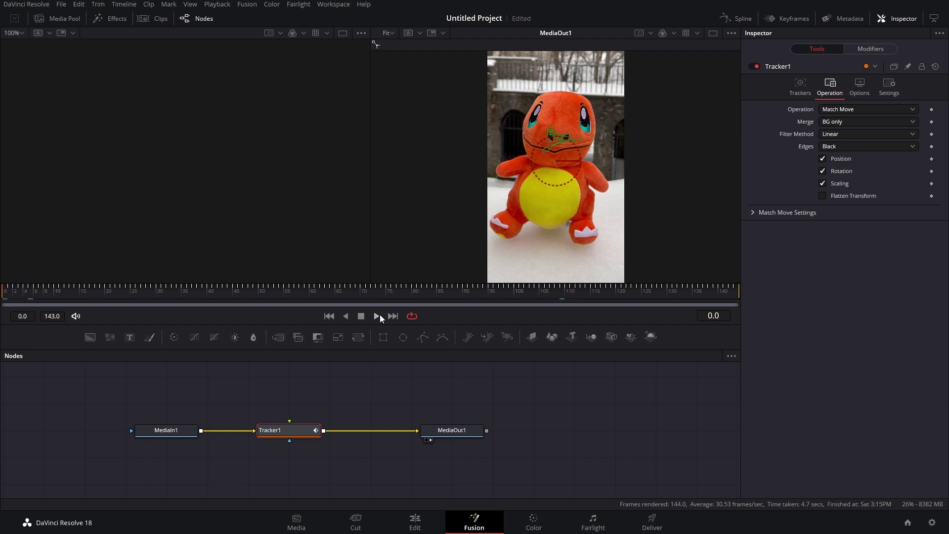
{"action": "left_click", "coordinate": [377, 316]}
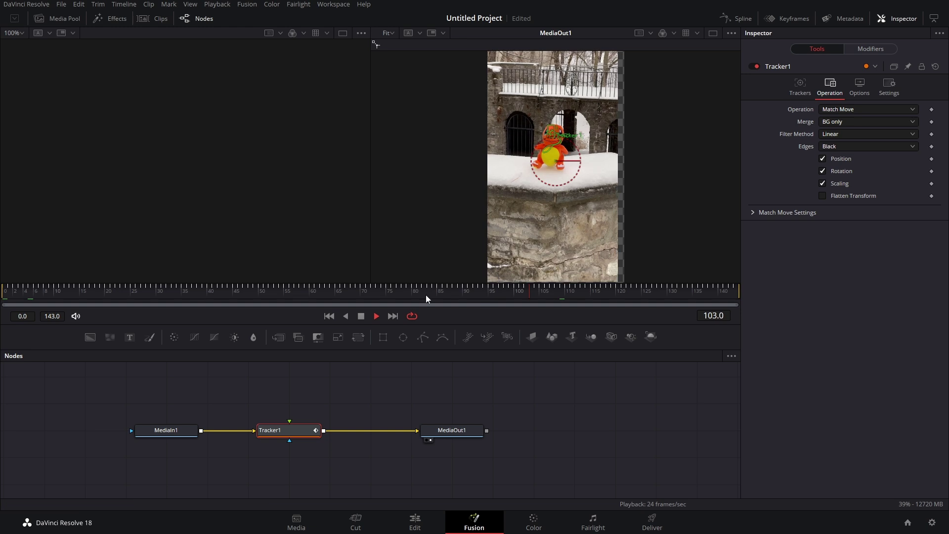
{"action": "left_click_drag", "start_coordinate": [517, 302], "coordinate": [356, 296]}
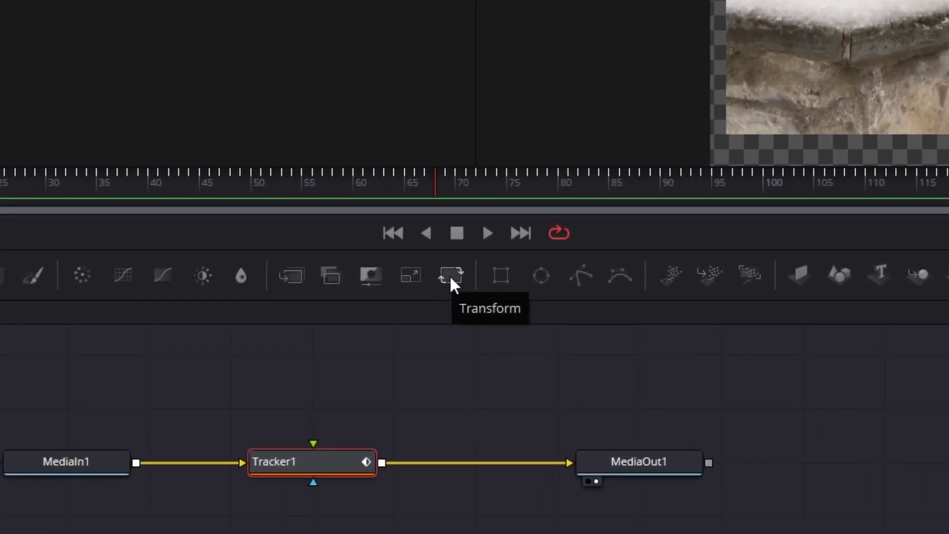
Step: Insert a Transform node after Tracker1 and play back the composition
{"action": "left_click_drag", "start_coordinate": [449, 275], "coordinate": [472, 272]}
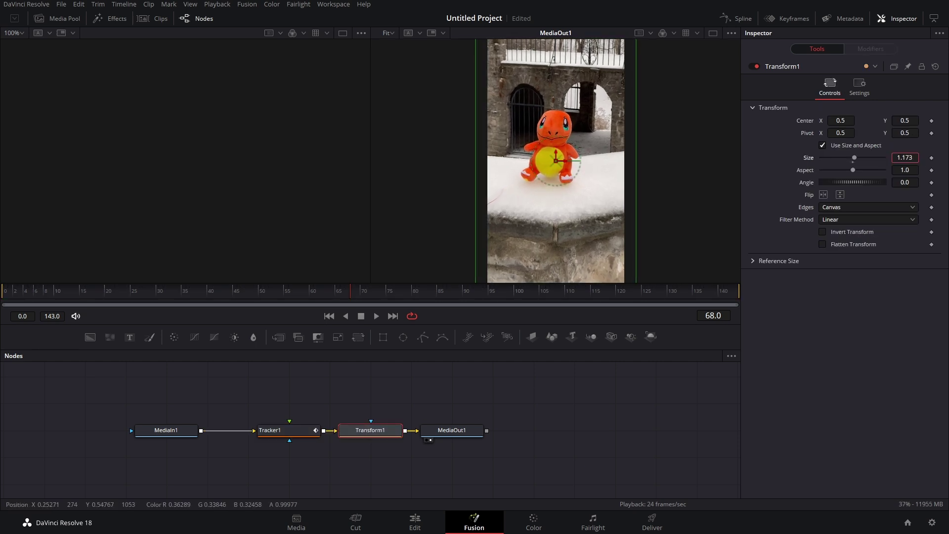
{"action": "scroll", "coordinate": [488, 184], "scroll_direction": "down", "scroll_amount": 2}
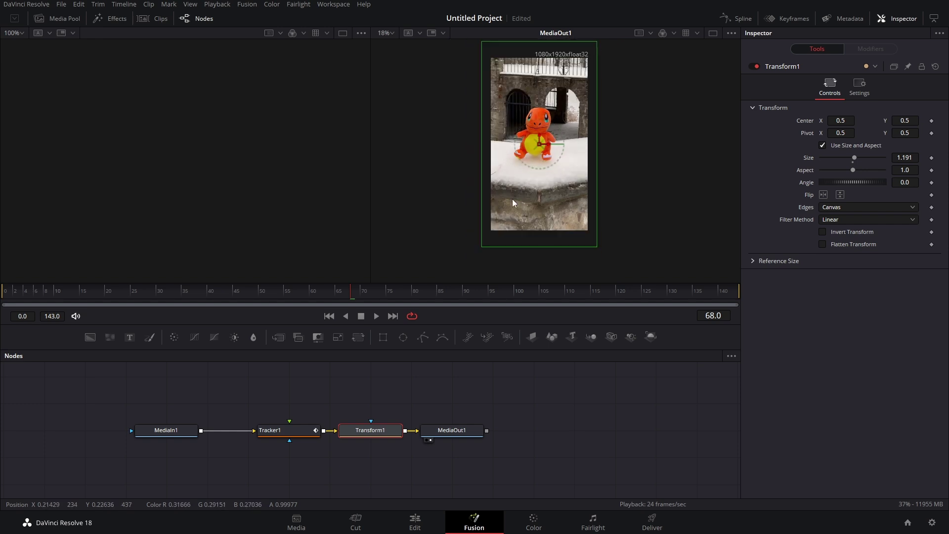
{"action": "left_click", "coordinate": [378, 316]}
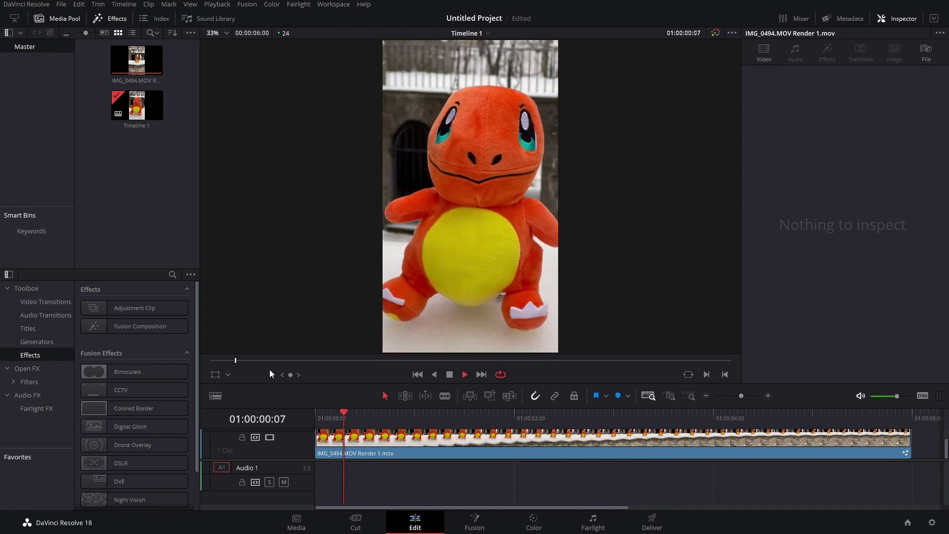
Step: Shrink the viewer, stop playback and select the rendered clip on the timeline
{"action": "scroll", "coordinate": [470, 435], "scroll_direction": "up", "scroll_amount": 1}
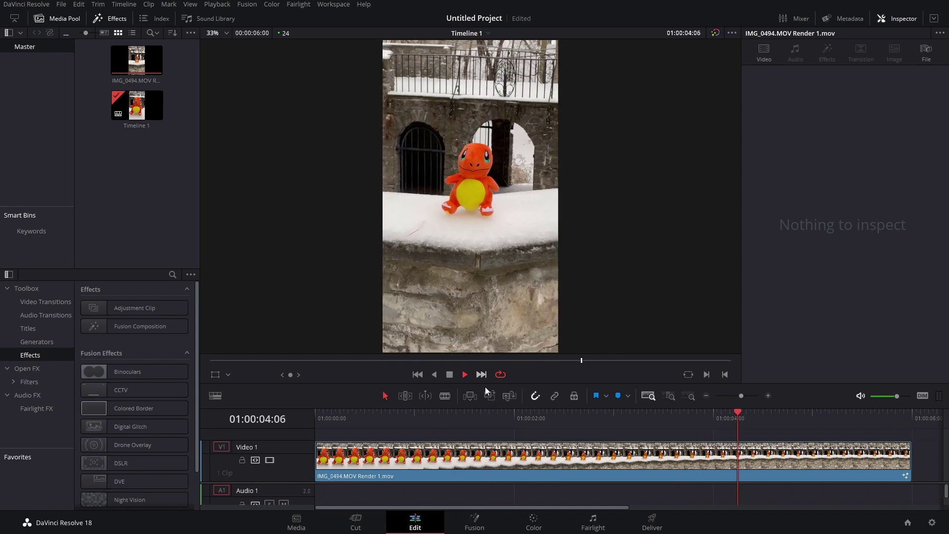
{"action": "left_click_drag", "start_coordinate": [513, 383], "coordinate": [513, 298]}
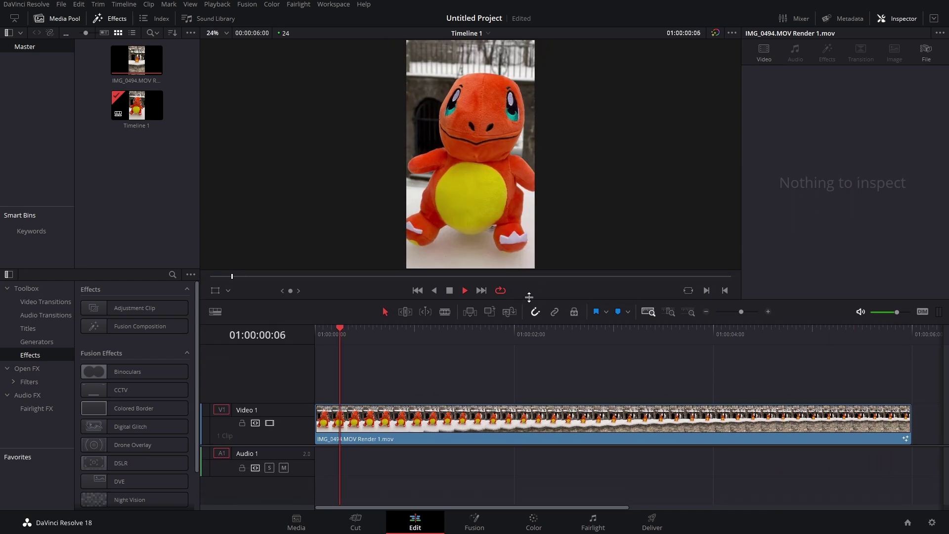
{"action": "left_click", "coordinate": [401, 439]}
{"action": "left_click", "coordinate": [401, 449]}
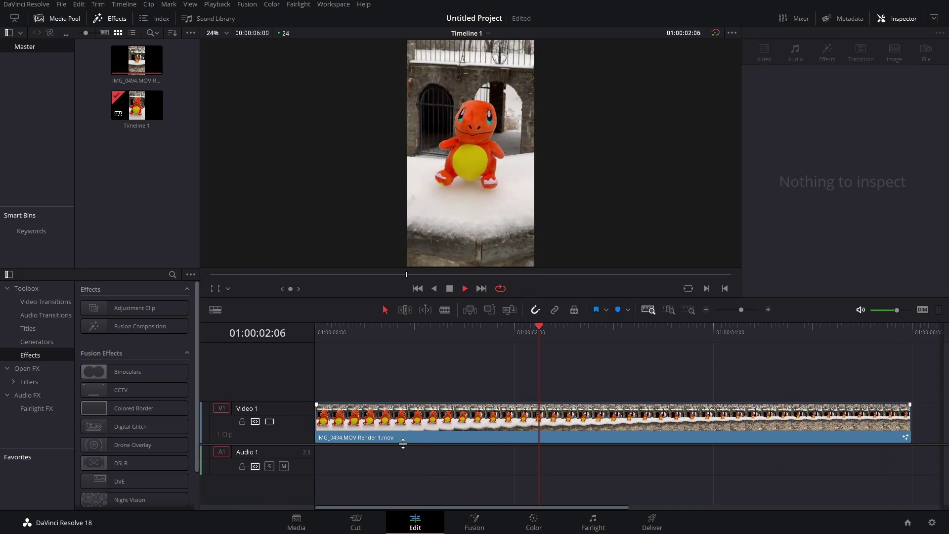
{"action": "scroll", "coordinate": [403, 440], "scroll_direction": "down", "scroll_amount": 1}
{"action": "left_click", "coordinate": [450, 288]}
{"action": "left_click", "coordinate": [474, 420]}
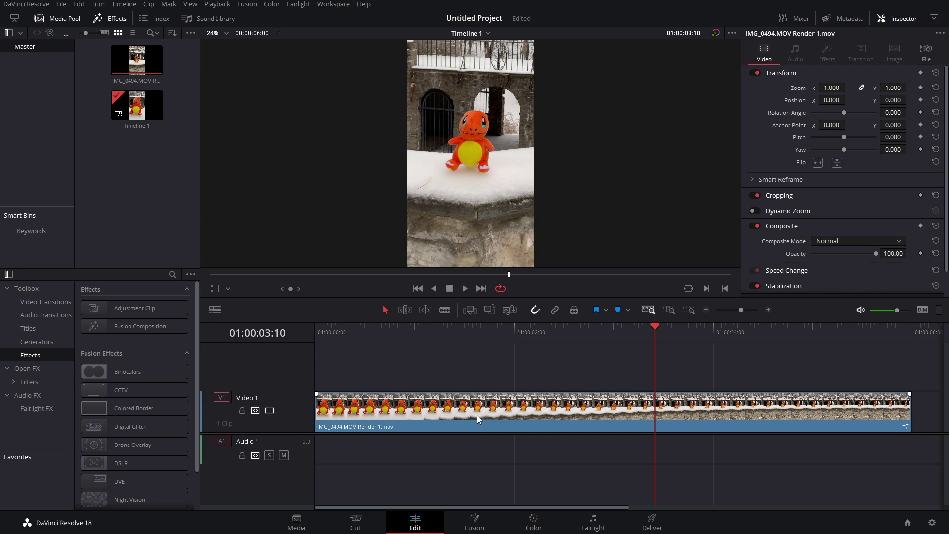
Step: Turn on Retime Controls for the clip and add a speed point at the playhead
{"action": "right_click", "coordinate": [476, 415]}
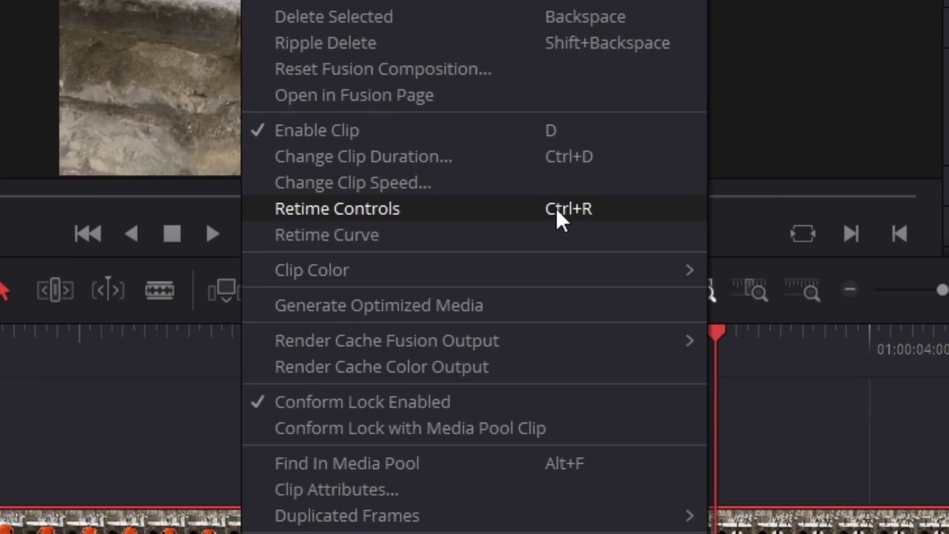
{"action": "left_click", "coordinate": [575, 268]}
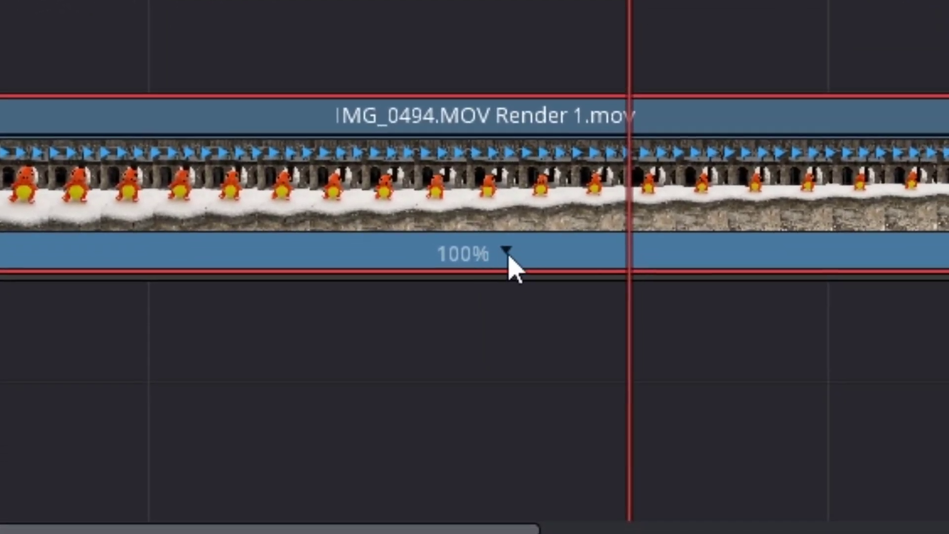
{"action": "left_click", "coordinate": [507, 255]}
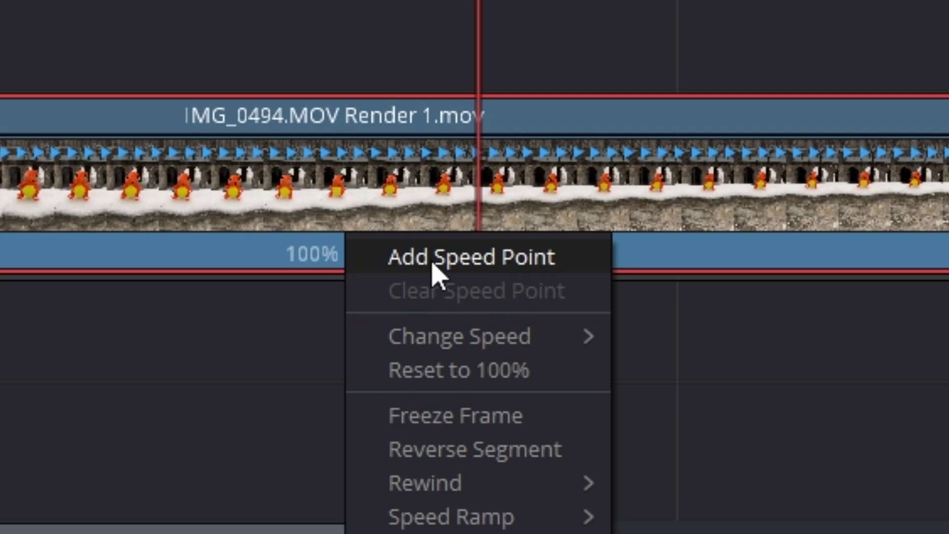
{"action": "left_click", "coordinate": [435, 272]}
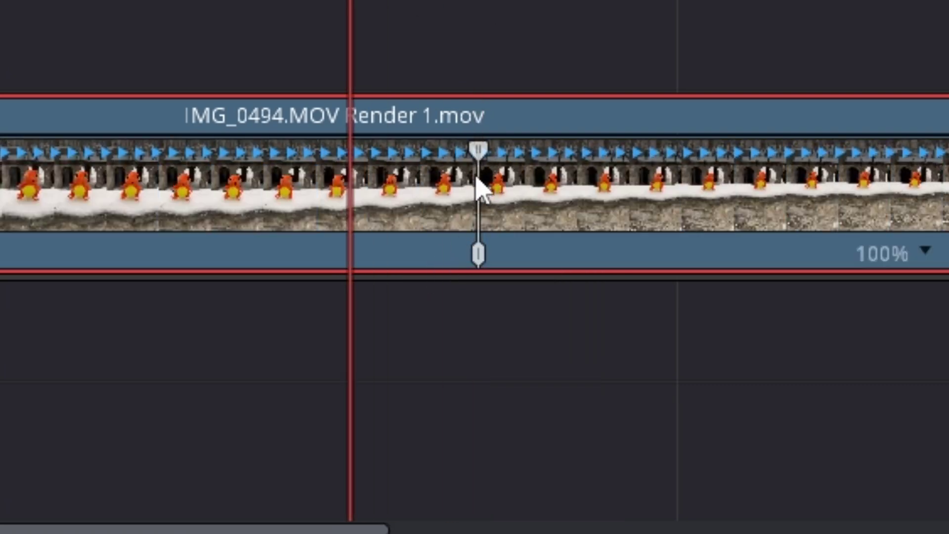
Step: Drag the speed point until the opening section plays at 2050%, saving the project
{"action": "left_click_drag", "start_coordinate": [478, 148], "coordinate": [29, 142]}
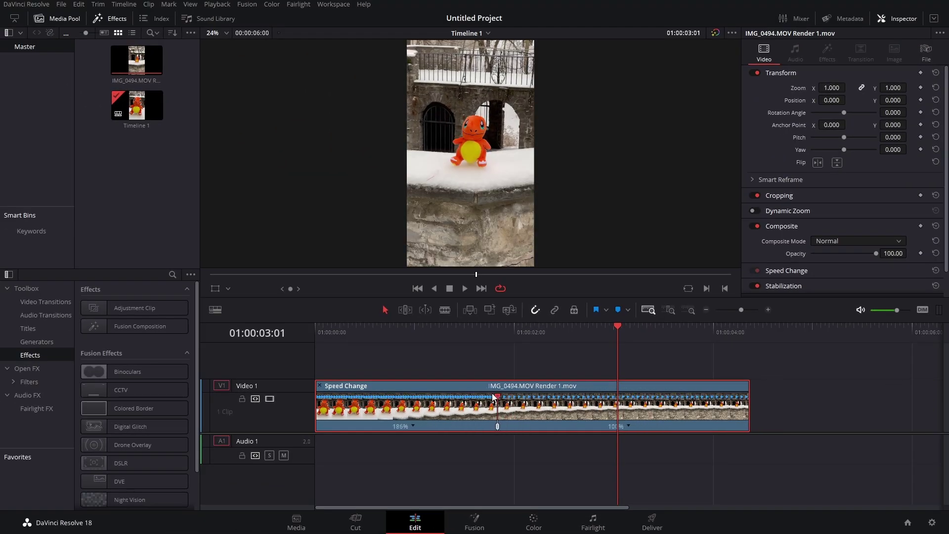
{"action": "left_click_drag", "start_coordinate": [495, 397], "coordinate": [439, 428]}
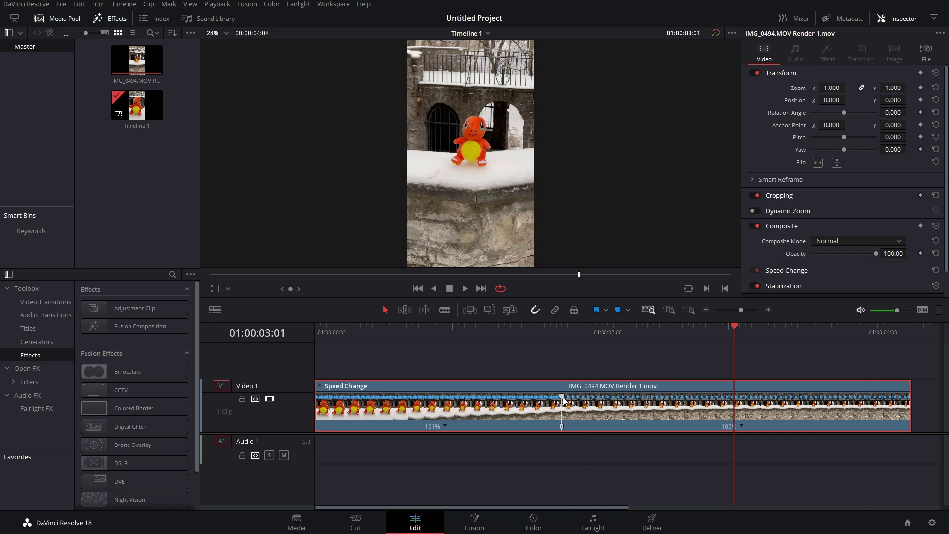
{"action": "left_click_drag", "start_coordinate": [564, 400], "coordinate": [838, 401]}
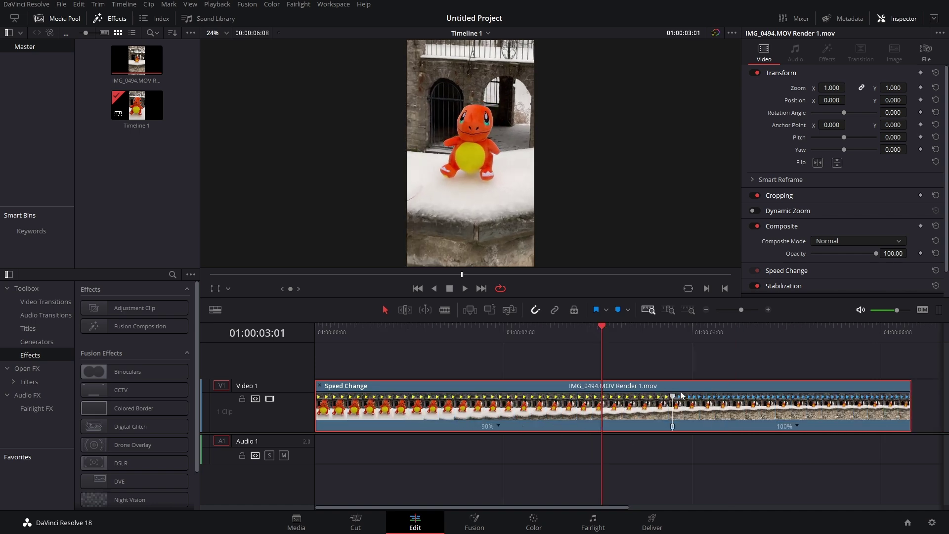
{"action": "key", "text": "ctrl+s"}
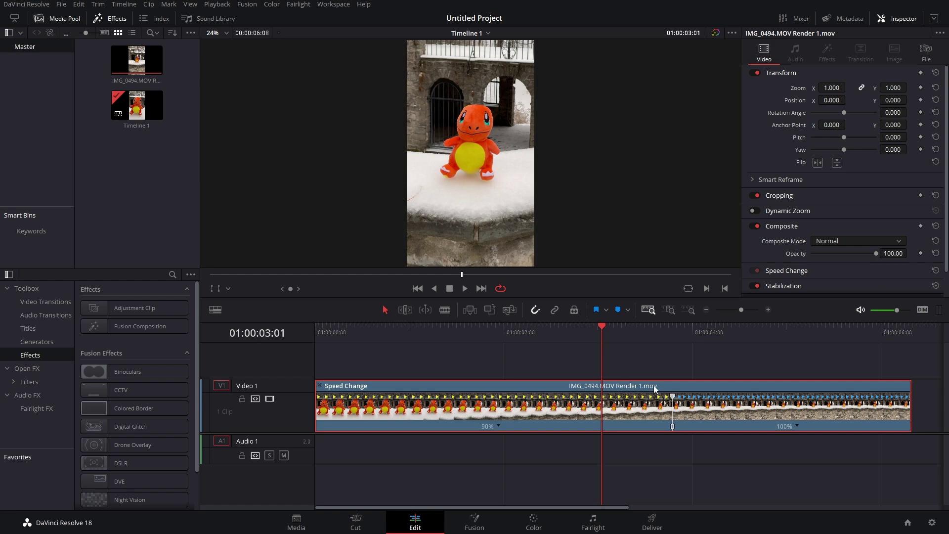
{"action": "left_click_drag", "start_coordinate": [672, 398], "coordinate": [350, 409]}
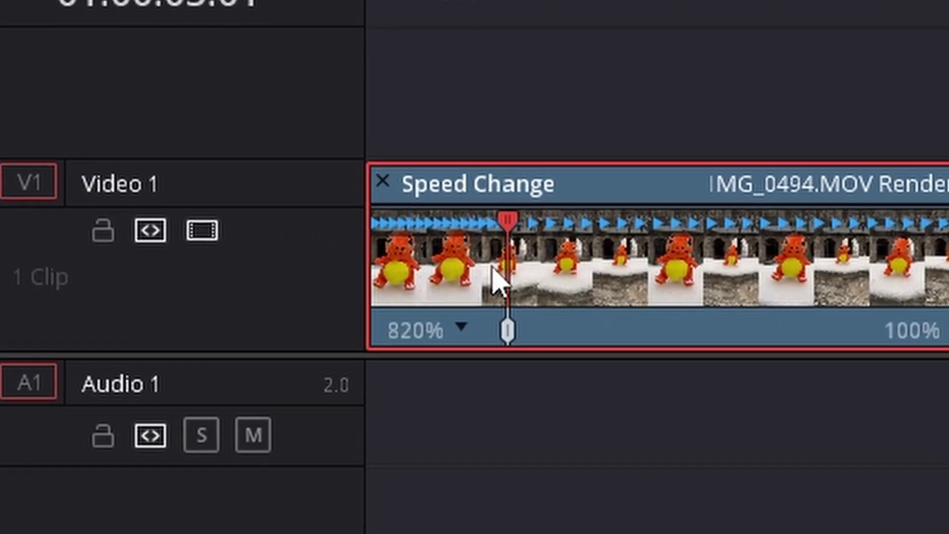
{"action": "left_click_drag", "start_coordinate": [492, 267], "coordinate": [476, 269]}
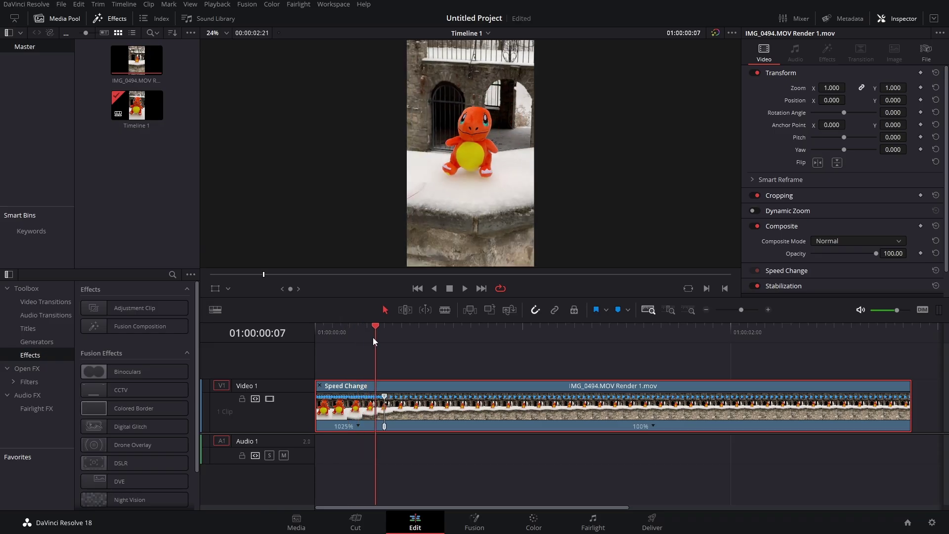
{"action": "left_click_drag", "start_coordinate": [570, 10], "coordinate": [473, 55]}
{"action": "left_click_drag", "start_coordinate": [346, 346], "coordinate": [381, 355]}
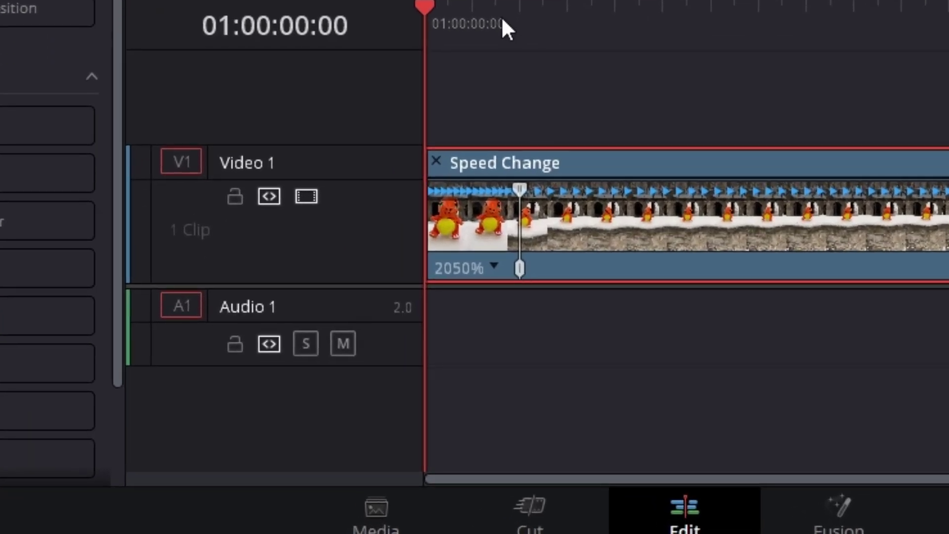
{"action": "left_click", "coordinate": [518, 19]}
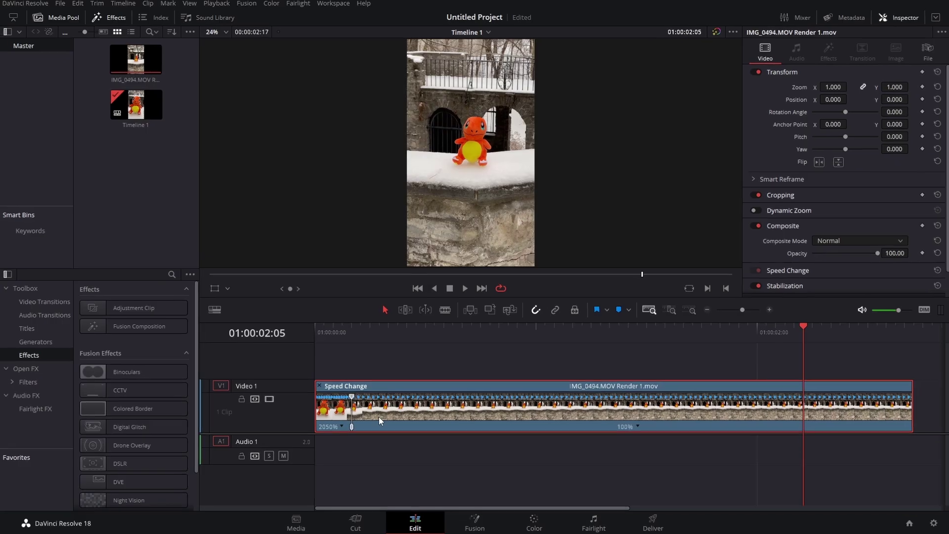
Step: Show the clip's Retime Curve and give the speed keyframe a smooth bezier ease
{"action": "right_click", "coordinate": [379, 417]}
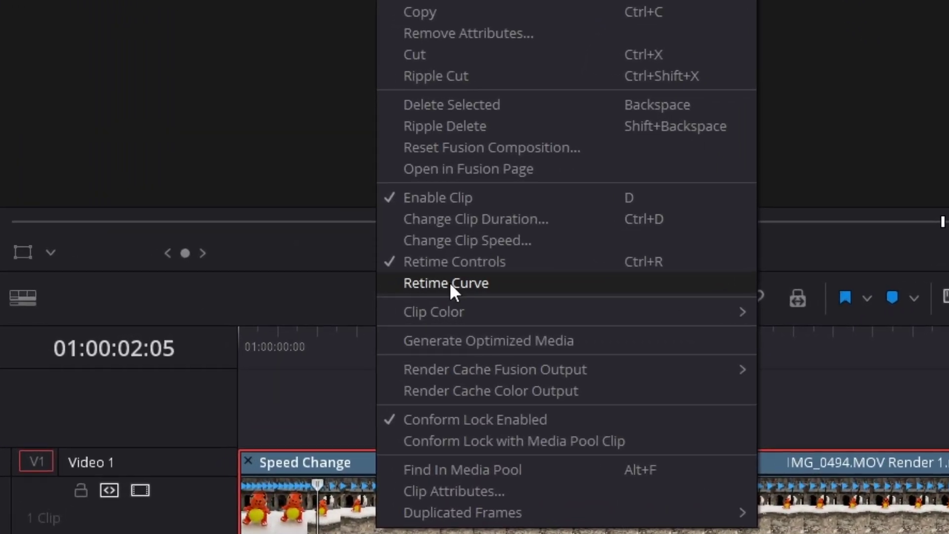
{"action": "left_click", "coordinate": [451, 284]}
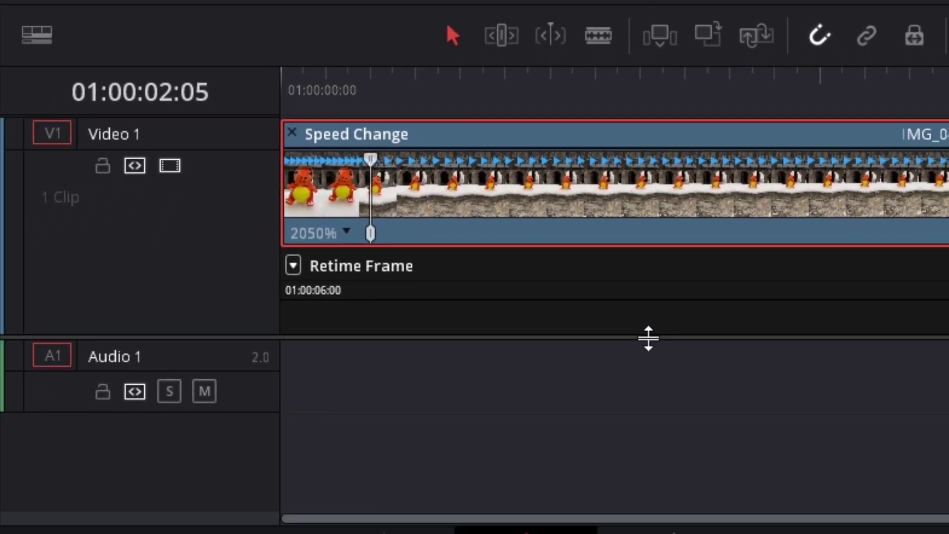
{"action": "left_click_drag", "start_coordinate": [631, 533], "coordinate": [618, 533]}
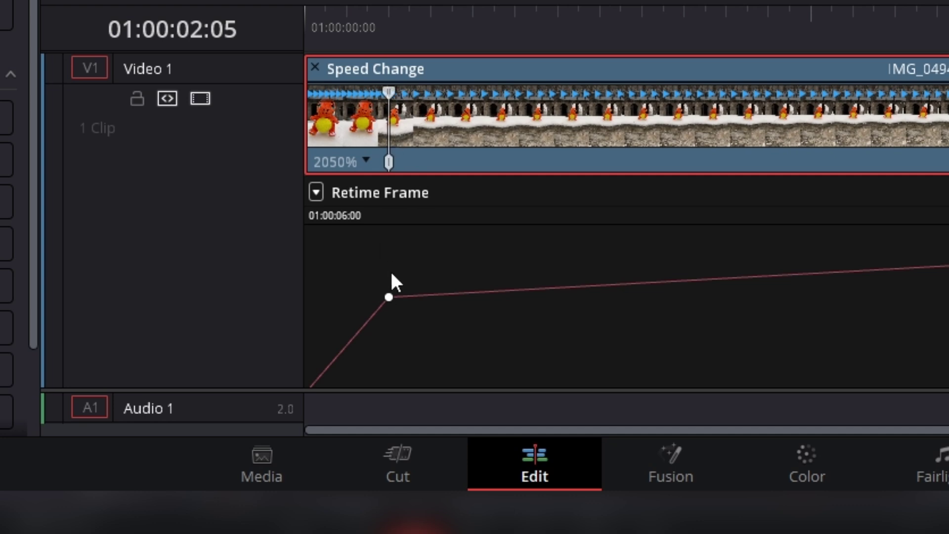
{"action": "left_click", "coordinate": [390, 297]}
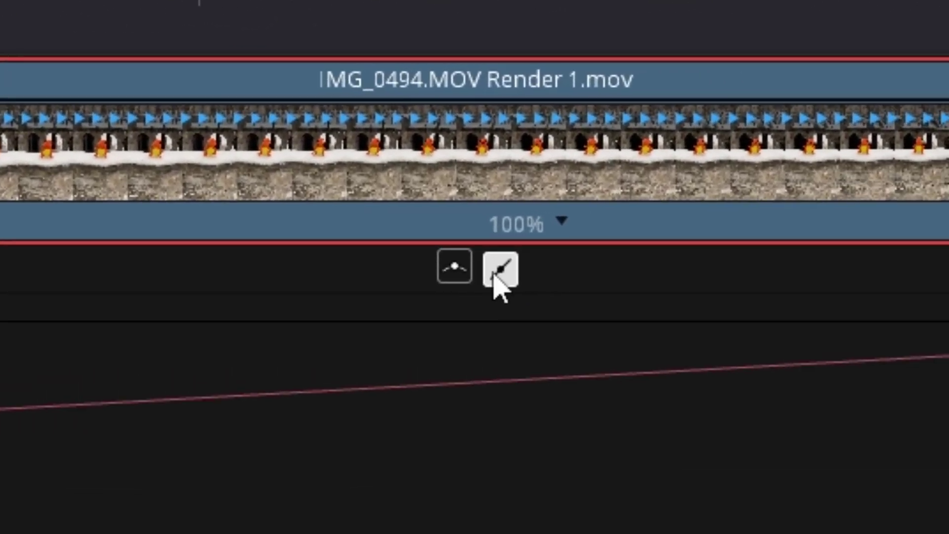
{"action": "left_click", "coordinate": [453, 268]}
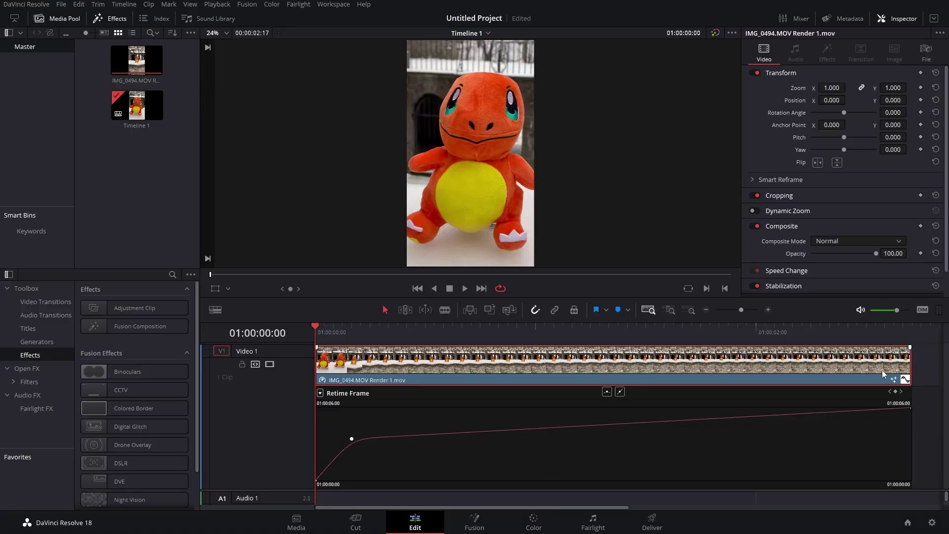
Step: Hide the retime curve and place an Adjustment Clip at the start of Video 2
{"action": "left_click", "coordinate": [905, 382]}
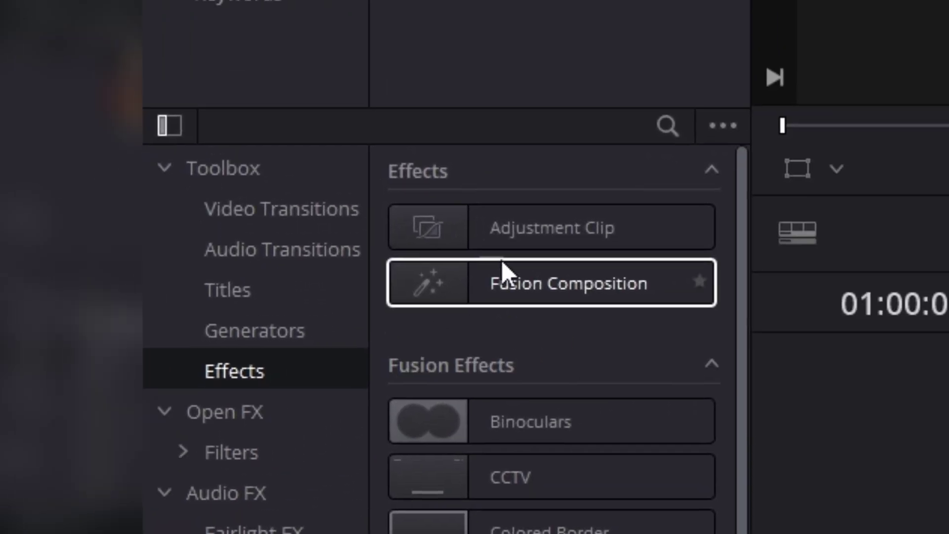
{"action": "left_click", "coordinate": [739, 165]}
{"action": "left_click_drag", "start_coordinate": [615, 349], "coordinate": [551, 351]}
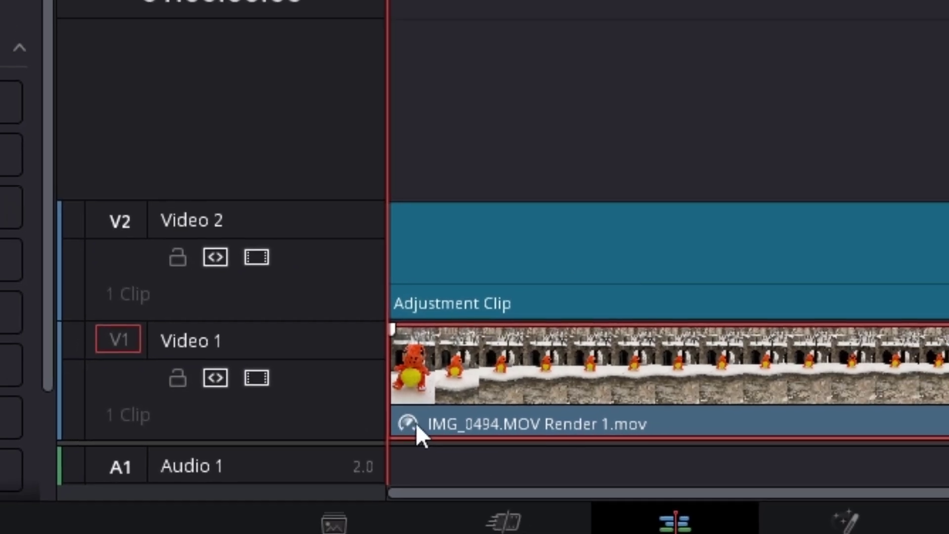
Step: Reshow the rendered clip's retime curve, select the speed keyframe and park the playhead at frame 8
{"action": "left_click", "coordinate": [417, 425]}
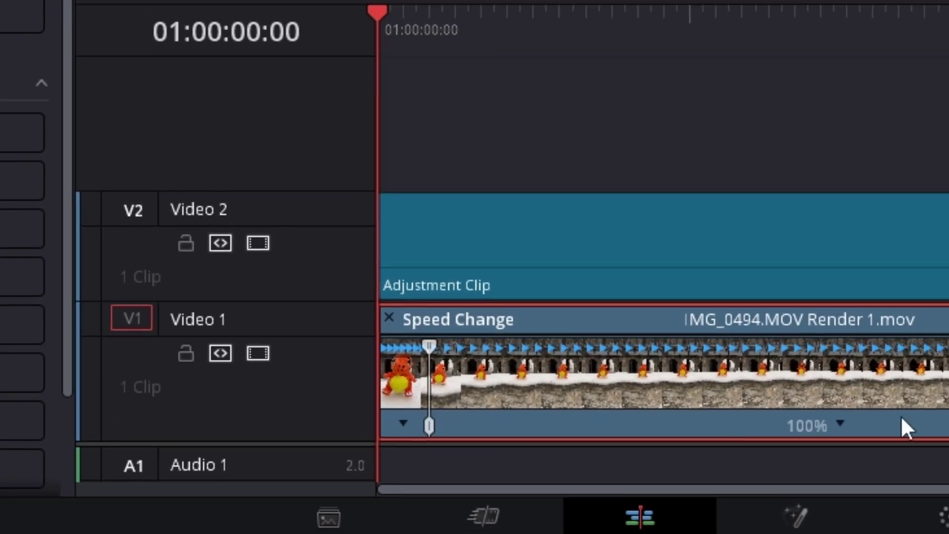
{"action": "right_click", "coordinate": [903, 424]}
{"action": "left_click", "coordinate": [808, 163]}
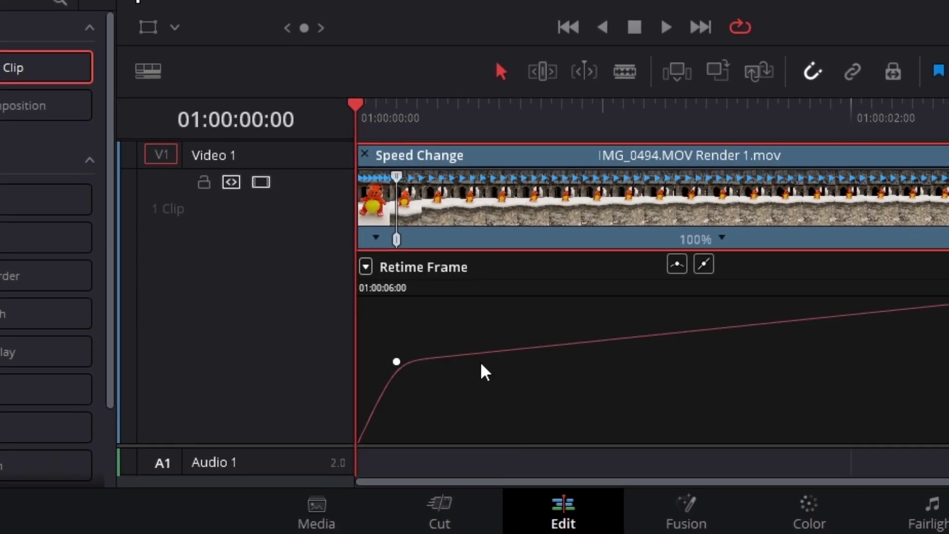
{"action": "left_click", "coordinate": [396, 362]}
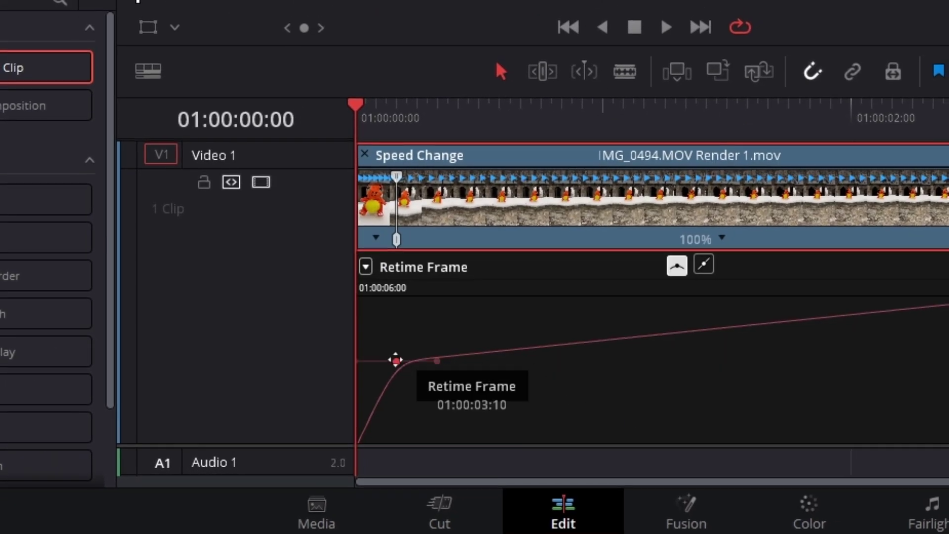
{"action": "left_click", "coordinate": [439, 116]}
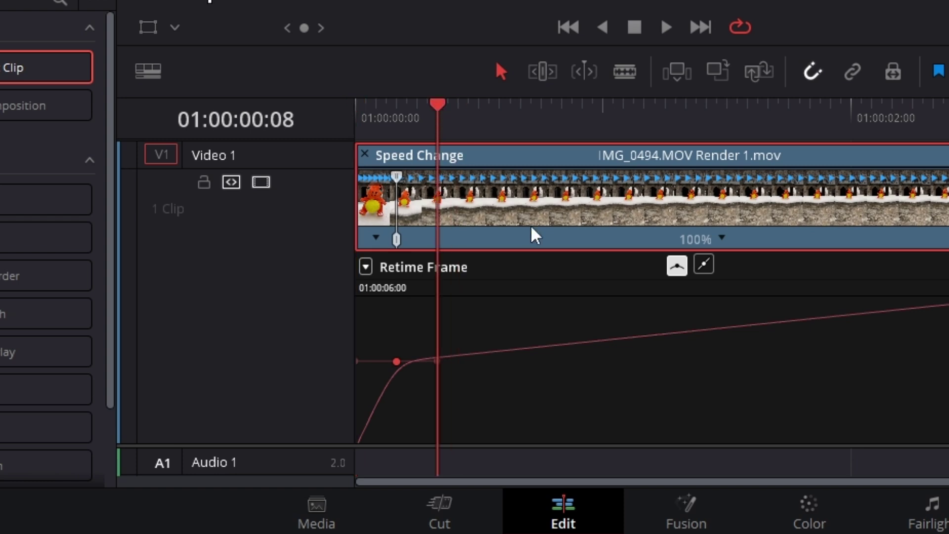
{"action": "scroll", "coordinate": [494, 223], "scroll_direction": "up", "scroll_amount": 2}
{"action": "scroll", "coordinate": [463, 186], "scroll_direction": "up", "scroll_amount": 1}
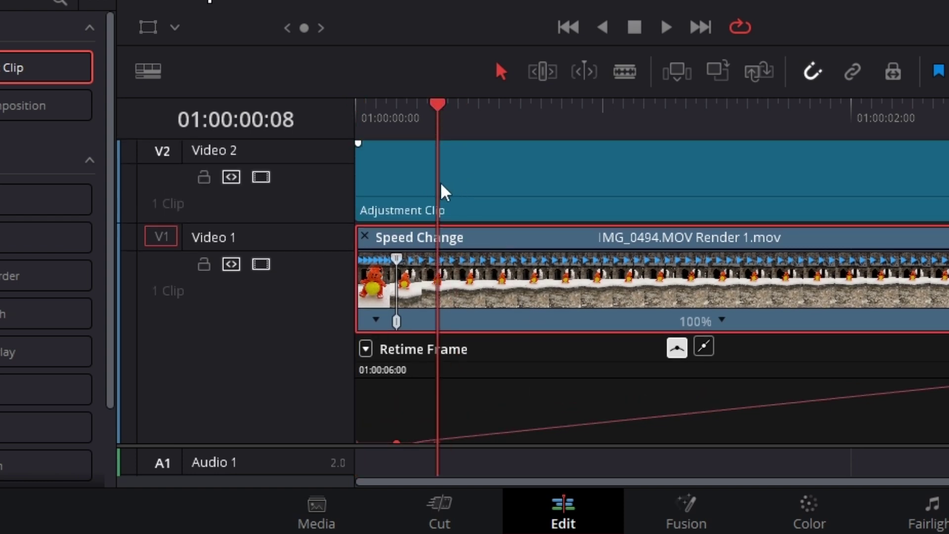
Step: Blade the adjustment clip at 01:00:00:08, delete the remainder and open it in Fusion
{"action": "key", "text": "b"}
{"action": "left_click", "coordinate": [455, 178]}
{"action": "key", "text": "a"}
{"action": "left_click", "coordinate": [547, 186]}
{"action": "key", "text": "Delete"}
{"action": "key", "text": "shift+z"}
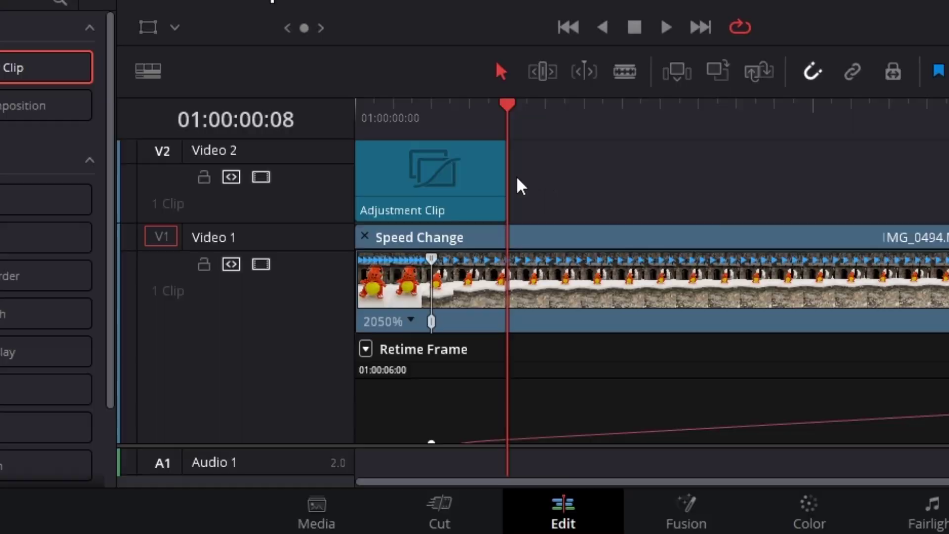
{"action": "left_click", "coordinate": [475, 522]}
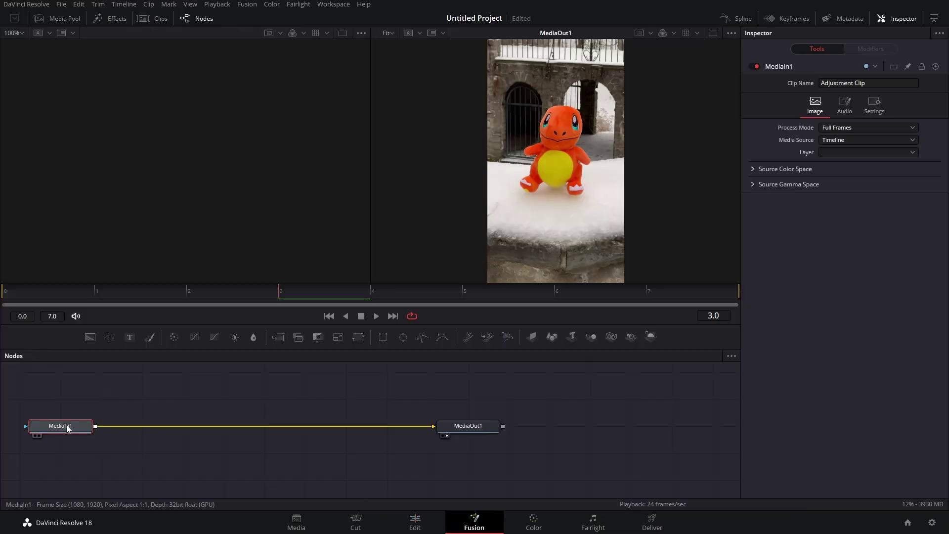
Step: Add an Optical Flow node followed by a Vector Motion Blur node to the chain
{"action": "key", "text": "shift+space"}
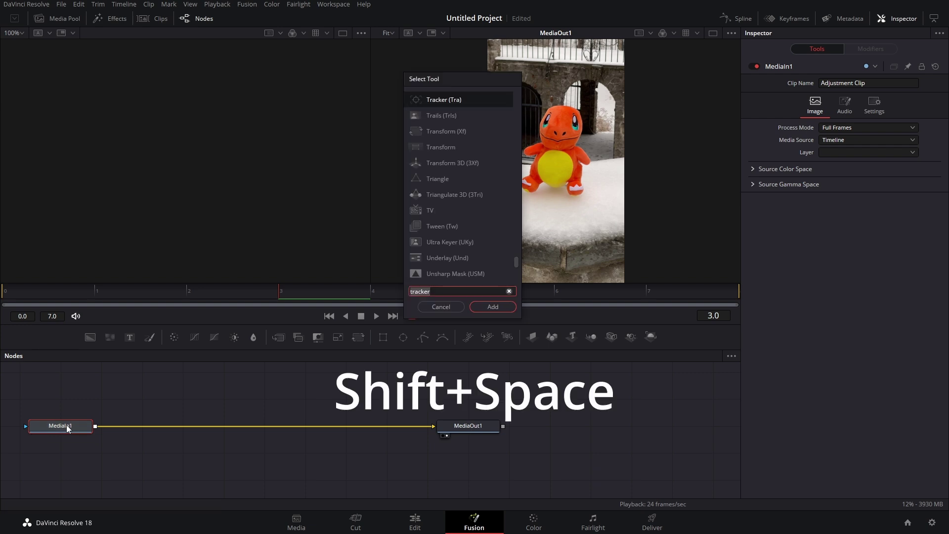
{"action": "type", "text": "optical"}
{"action": "key", "text": "Return"}
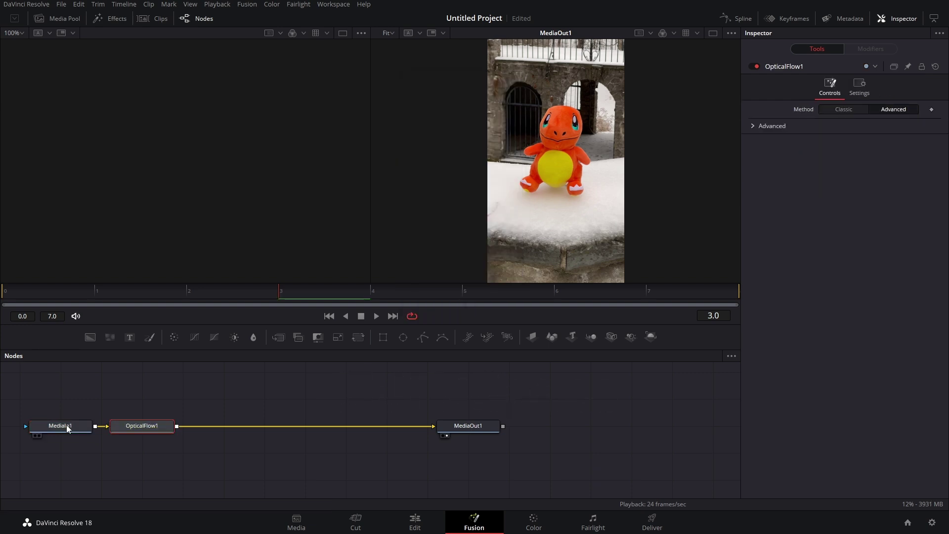
{"action": "key", "text": "shift+space"}
{"action": "type", "text": "vec"}
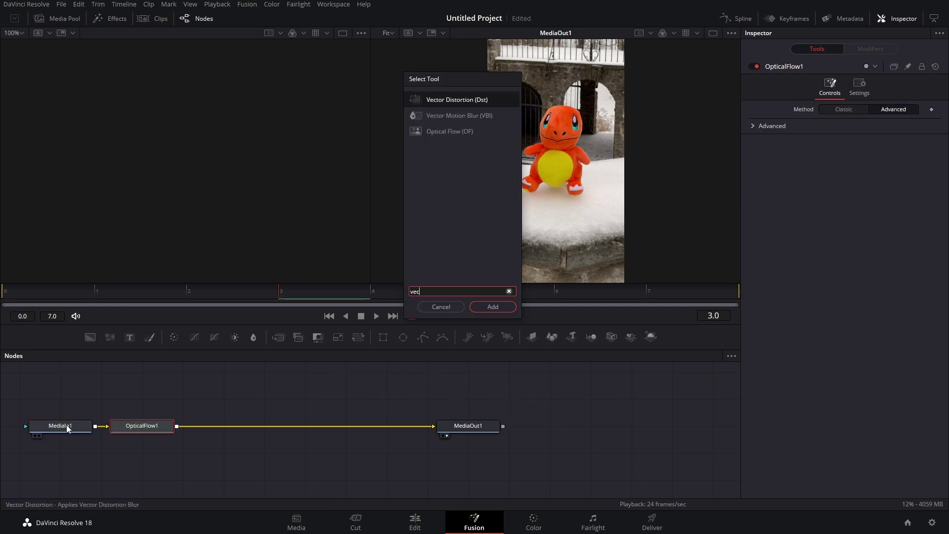
{"action": "left_click", "coordinate": [456, 118]}
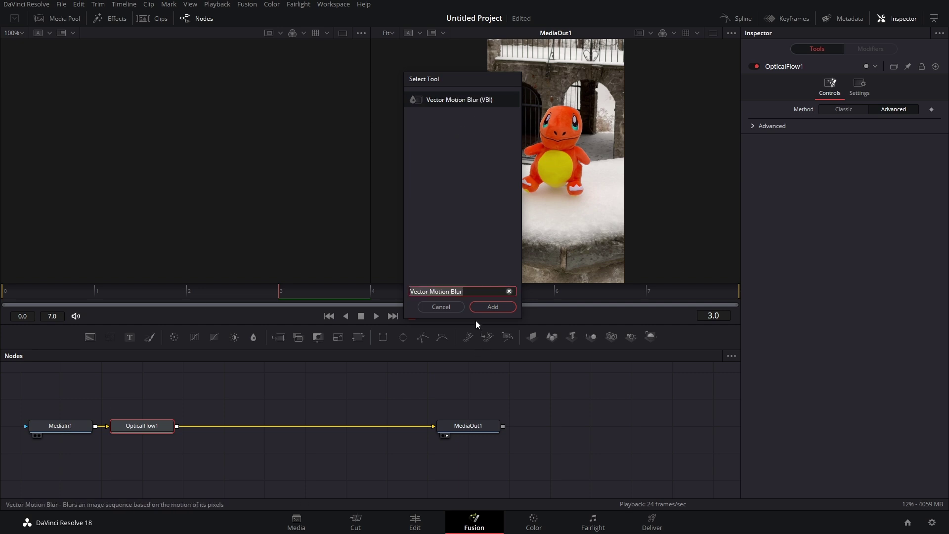
{"action": "left_click", "coordinate": [487, 310]}
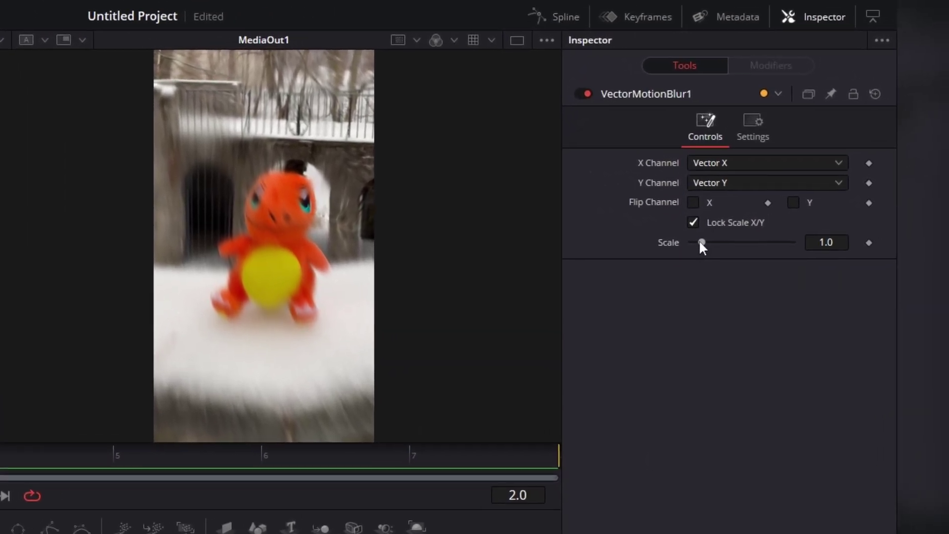
Step: Lower the Vector Motion Blur Scale, entering 0.81 and then dragging it to about 0.43
{"action": "left_click", "coordinate": [837, 246]}
{"action": "type", "text": "0.81"}
{"action": "key", "text": "Return"}
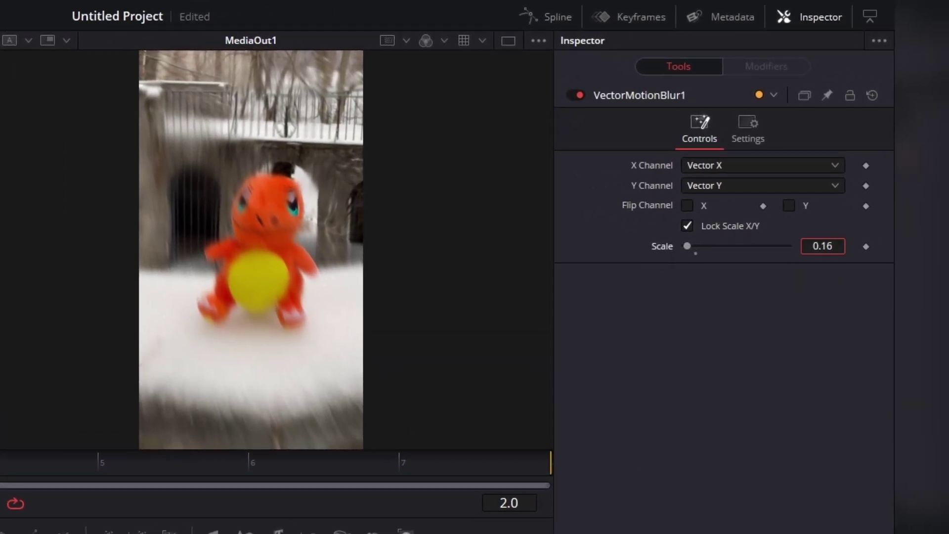
{"action": "left_click_drag", "start_coordinate": [687, 246], "coordinate": [690, 246]}
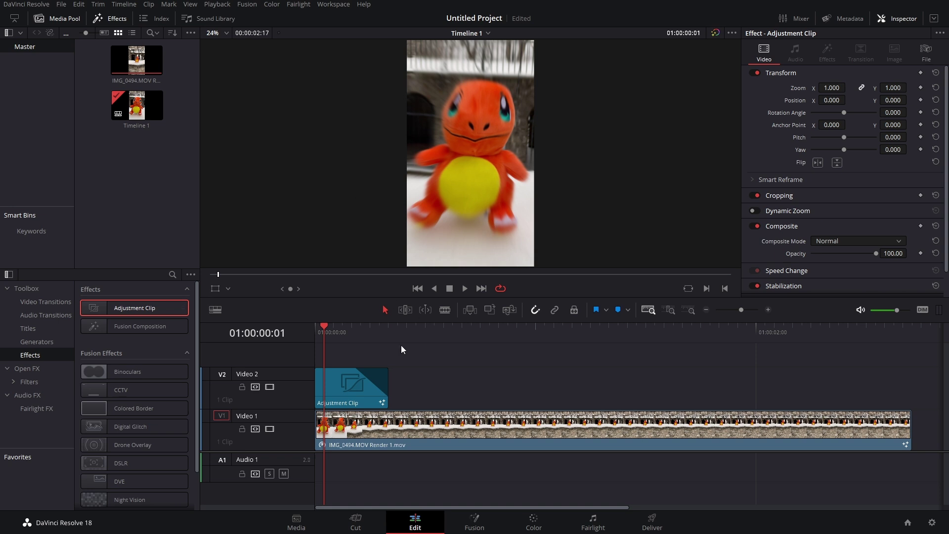
Step: Move the Adjustment Clip up onto a new Video 3 track
{"action": "left_click", "coordinate": [423, 325]}
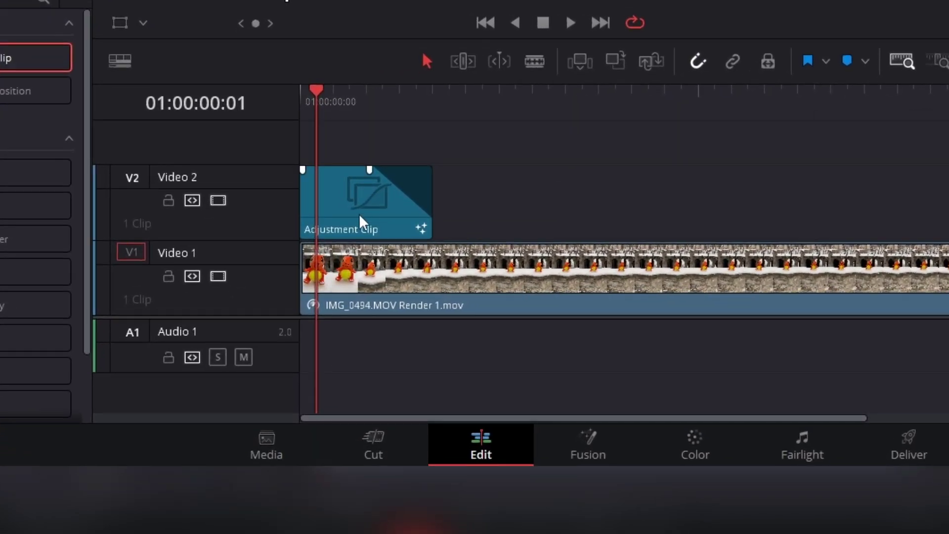
{"action": "left_click_drag", "start_coordinate": [342, 229], "coordinate": [329, 148]}
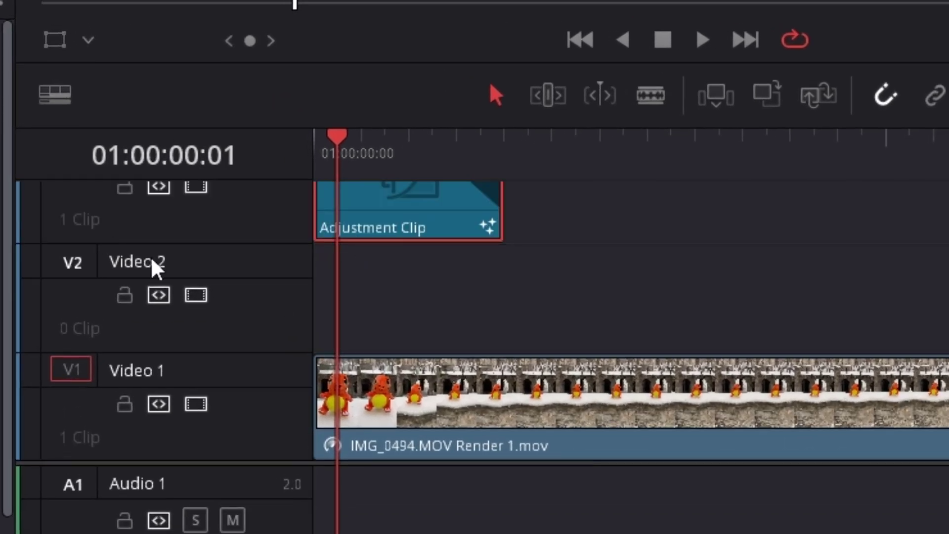
{"action": "scroll", "coordinate": [208, 178], "scroll_direction": "up", "scroll_amount": 2}
{"action": "scroll", "coordinate": [205, 261], "scroll_direction": "down", "scroll_amount": 2}
Step: Duplicate the toy render clip from Video 1 onto Video 2, then switch to the Color page
{"action": "key", "text": "space"}
{"action": "key", "text": "space"}
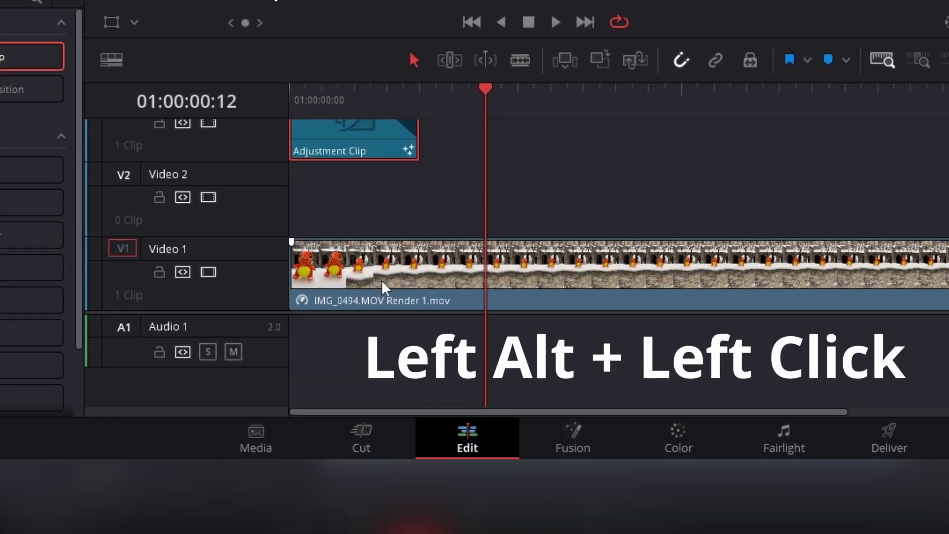
{"action": "left_click", "coordinate": [381, 280], "text": "alt"}
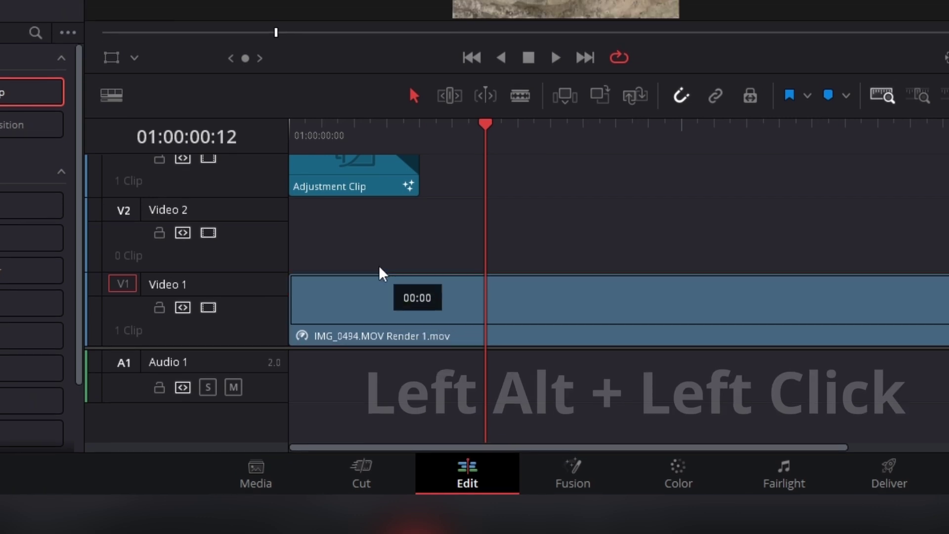
{"action": "left_click_drag", "start_coordinate": [378, 266], "coordinate": [377, 266]}
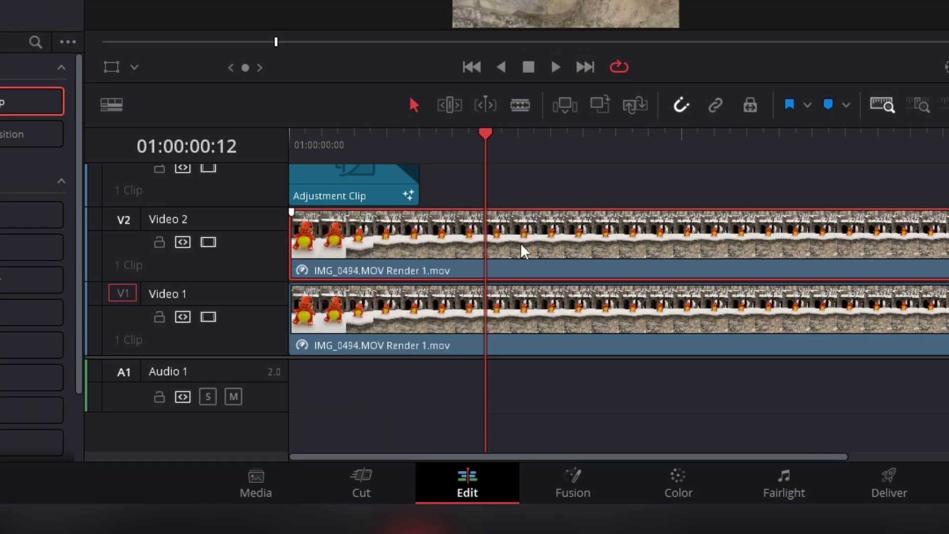
{"action": "left_click", "coordinate": [657, 478]}
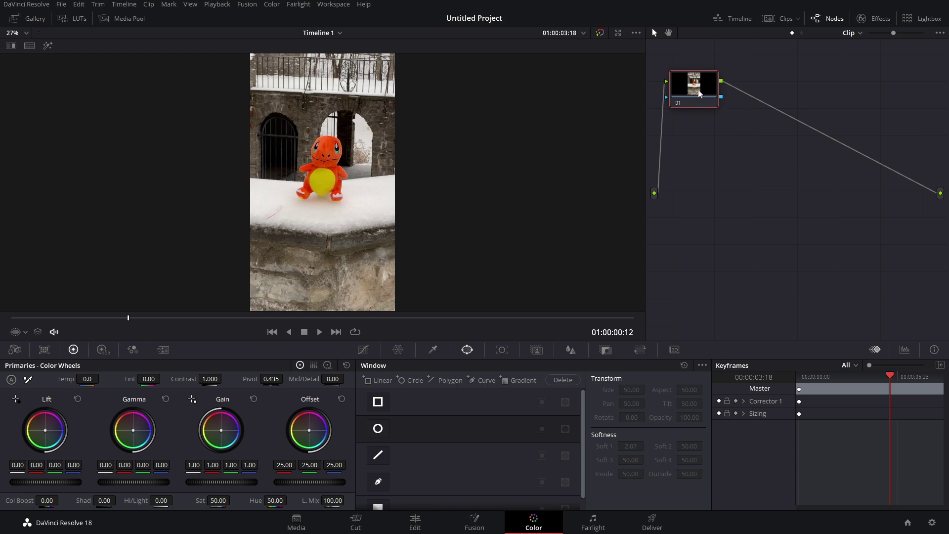
Step: Reposition node 01, add an Alpha Output, and wire node 01's alpha into it
{"action": "left_click_drag", "start_coordinate": [697, 82], "coordinate": [717, 100]}
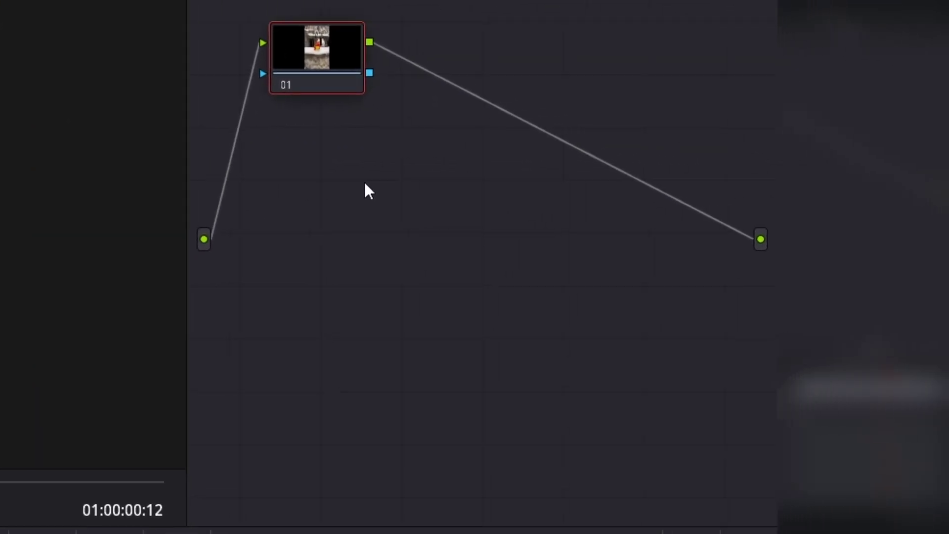
{"action": "right_click", "coordinate": [738, 167]}
{"action": "left_click", "coordinate": [416, 266]}
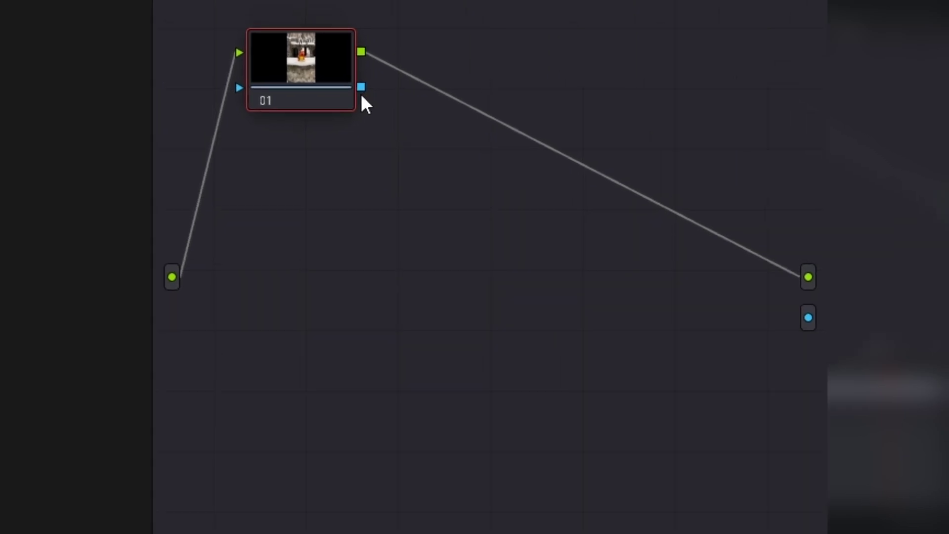
{"action": "left_click_drag", "start_coordinate": [435, 201], "coordinate": [948, 501]}
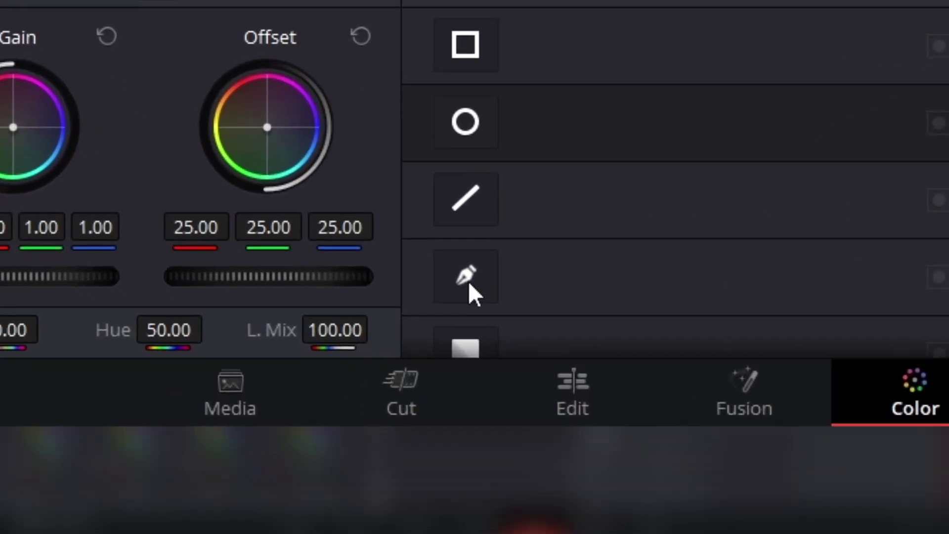
Step: Start a curve window along the toy's lower belly and around its left foot
{"action": "left_click", "coordinate": [379, 483]}
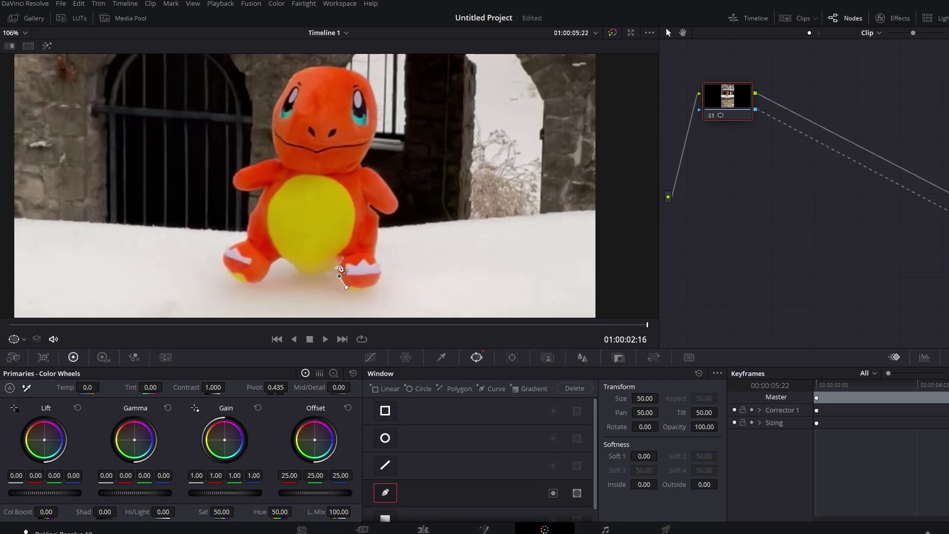
{"action": "left_click", "coordinate": [296, 276]}
{"action": "left_click", "coordinate": [306, 282]}
{"action": "left_click", "coordinate": [318, 293]}
{"action": "left_click", "coordinate": [333, 297]}
{"action": "left_click", "coordinate": [351, 292]}
{"action": "left_click", "coordinate": [362, 280]}
{"action": "left_click", "coordinate": [363, 296]}
{"action": "left_click", "coordinate": [370, 309]}
{"action": "left_click", "coordinate": [288, 282]}
{"action": "left_click", "coordinate": [276, 304]}
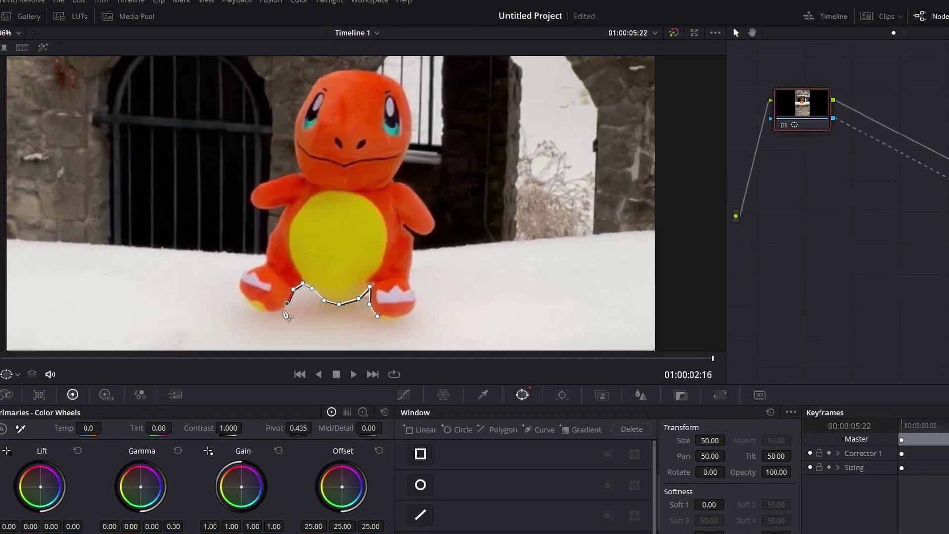
{"action": "left_click", "coordinate": [255, 302]}
{"action": "left_click", "coordinate": [238, 288]}
{"action": "left_click", "coordinate": [237, 270]}
{"action": "left_click", "coordinate": [251, 260]}
{"action": "left_click", "coordinate": [263, 257]}
Step: Continue the curve up the left body and arm, then over the head's left side and top
{"action": "left_click", "coordinate": [283, 252]}
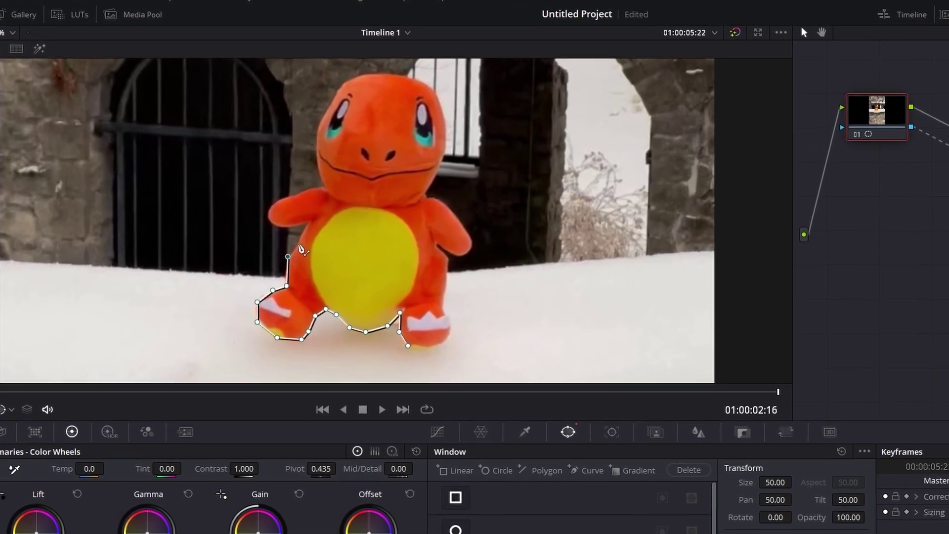
{"action": "left_click", "coordinate": [295, 227]}
{"action": "left_click", "coordinate": [301, 218]}
{"action": "left_click", "coordinate": [275, 223]}
{"action": "left_click", "coordinate": [265, 214]}
{"action": "left_click", "coordinate": [268, 198]}
{"action": "left_click", "coordinate": [294, 190]}
{"action": "left_click", "coordinate": [338, 195]}
{"action": "left_click", "coordinate": [333, 145]}
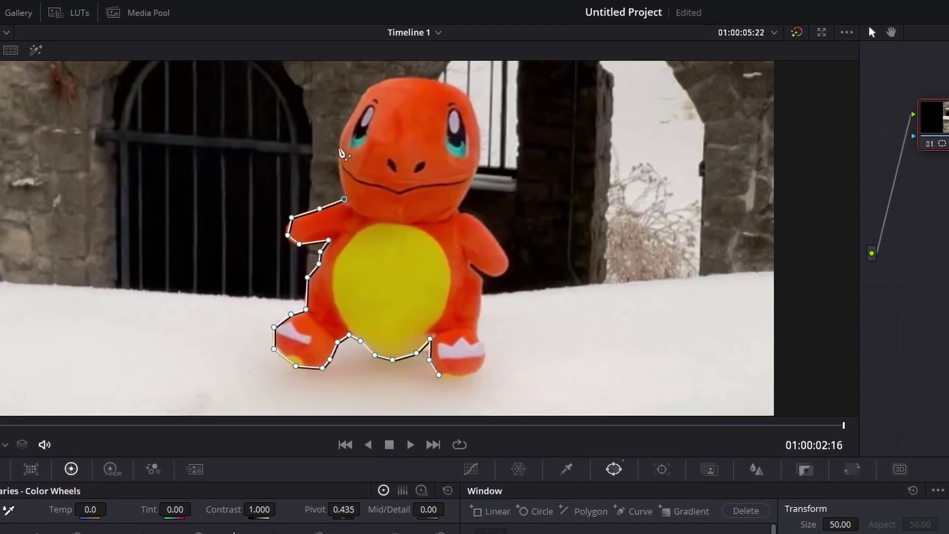
{"action": "left_click", "coordinate": [342, 117]}
{"action": "left_click", "coordinate": [359, 86]}
{"action": "left_click", "coordinate": [384, 74]}
{"action": "left_click", "coordinate": [417, 78]}
{"action": "left_click", "coordinate": [448, 83]}
Step: Trace down the head's right side, around the right arm and leg, and close the curve
{"action": "left_click", "coordinate": [495, 102]}
{"action": "left_click", "coordinate": [506, 141]}
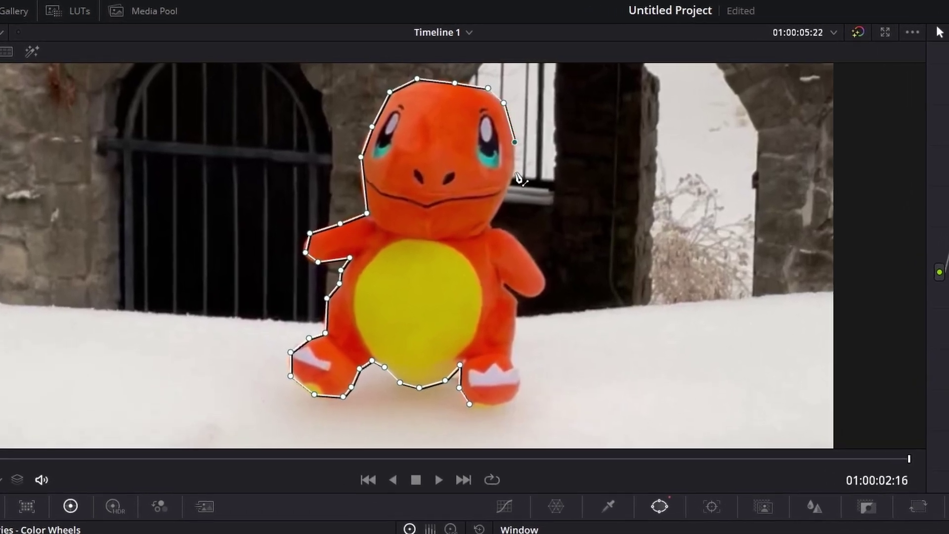
{"action": "left_click", "coordinate": [505, 172]}
{"action": "left_click", "coordinate": [493, 197]}
{"action": "left_click", "coordinate": [483, 220]}
{"action": "left_click", "coordinate": [501, 228]}
{"action": "left_click", "coordinate": [529, 261]}
{"action": "left_click", "coordinate": [536, 277]}
{"action": "left_click", "coordinate": [565, 311]}
{"action": "left_click", "coordinate": [543, 311]}
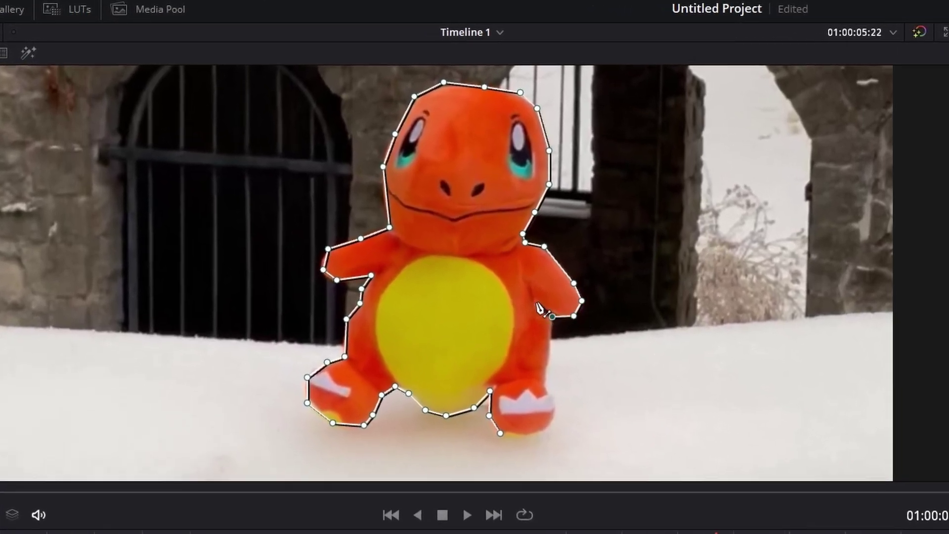
{"action": "left_click", "coordinate": [540, 344]}
{"action": "left_click", "coordinate": [541, 387]}
{"action": "left_click", "coordinate": [546, 403]}
{"action": "left_click", "coordinate": [535, 422]}
{"action": "left_click", "coordinate": [511, 426]}
{"action": "left_click", "coordinate": [493, 426]}
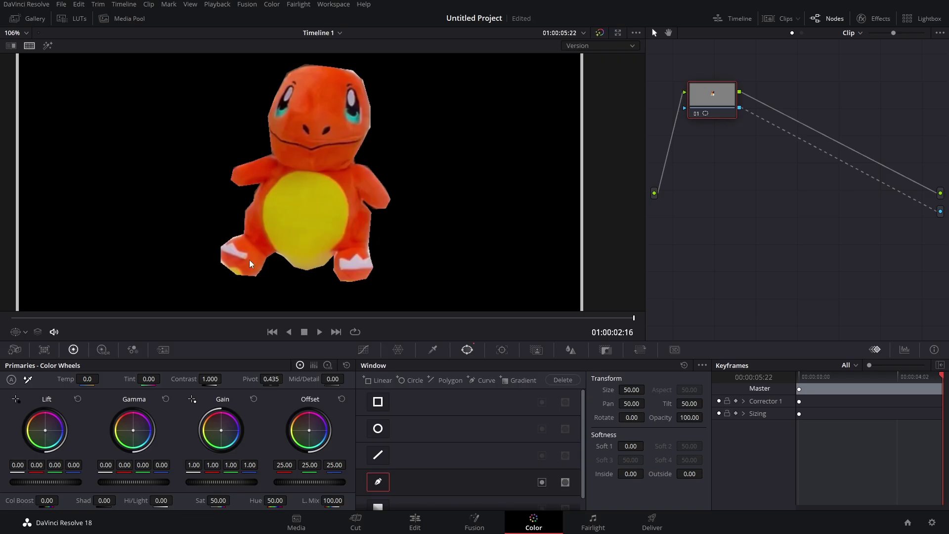
Step: Turn off split-screen and track the toy's window forward and backward in the Tracker
{"action": "left_click", "coordinate": [29, 46]}
{"action": "left_click", "coordinate": [502, 350]}
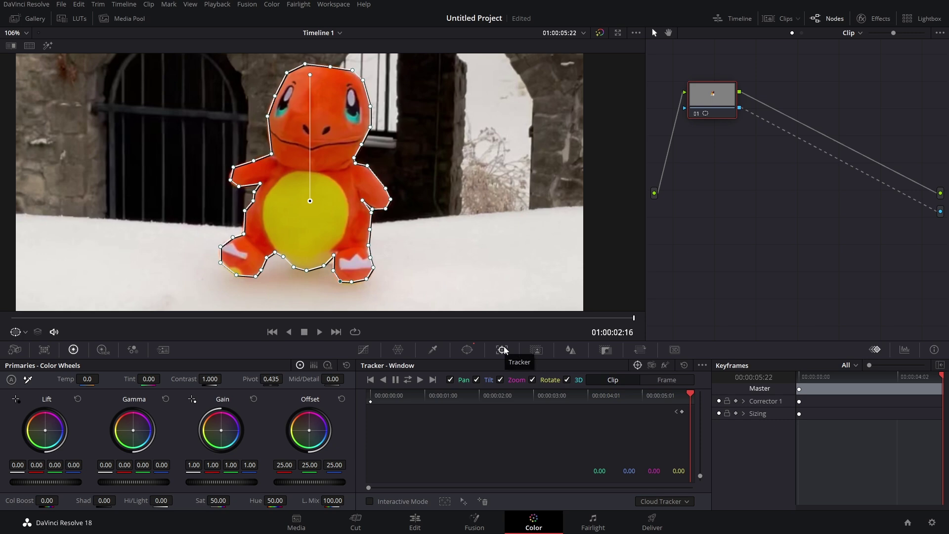
{"action": "left_click", "coordinate": [468, 350]}
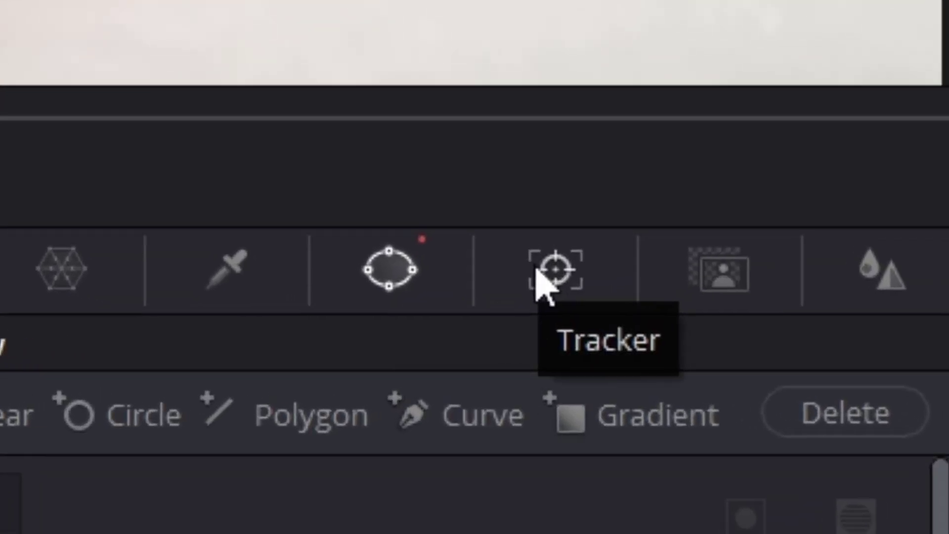
{"action": "left_click", "coordinate": [541, 272]}
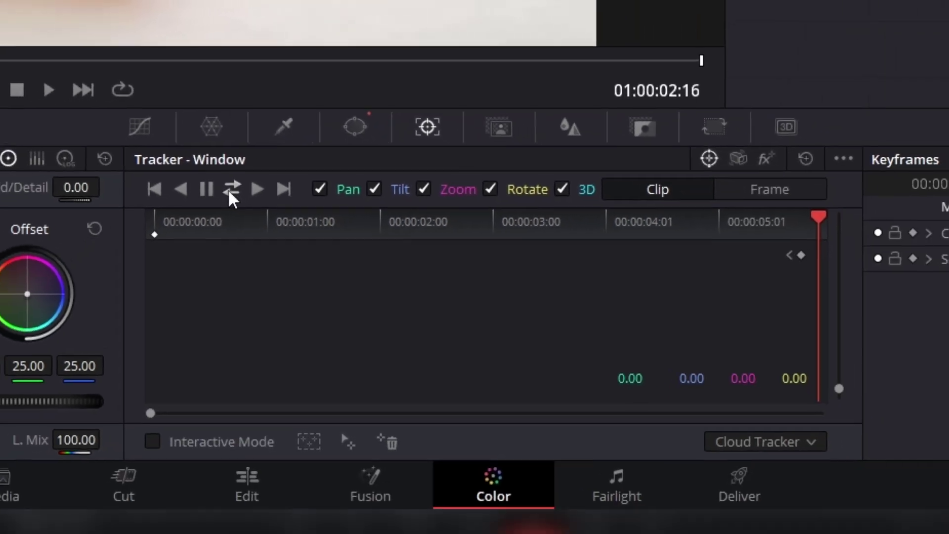
{"action": "left_click", "coordinate": [235, 184]}
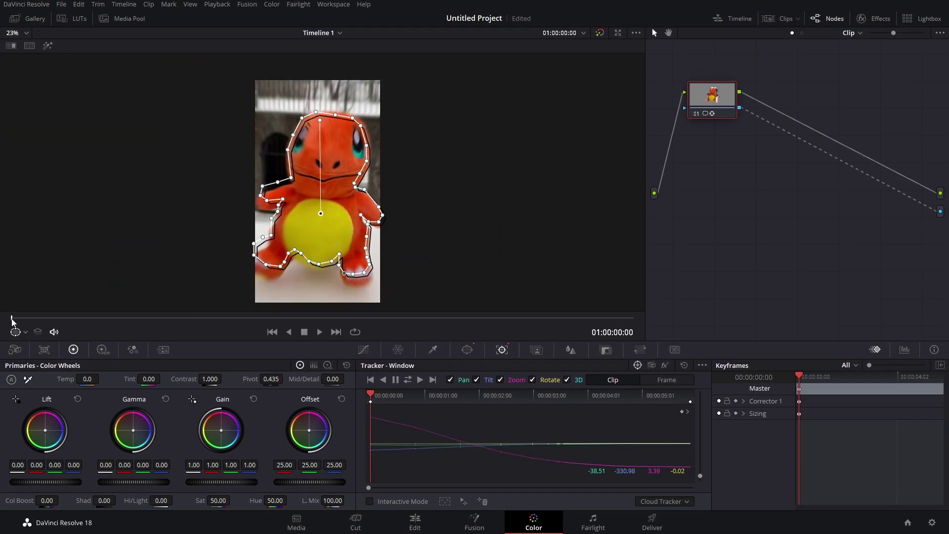
Step: Scrub through the tracked clip, switch to frame mode, and return to 00:00:00:00
{"action": "left_click_drag", "start_coordinate": [91, 321], "coordinate": [141, 324]}
{"action": "scroll", "coordinate": [347, 187], "scroll_direction": "up", "scroll_amount": 6}
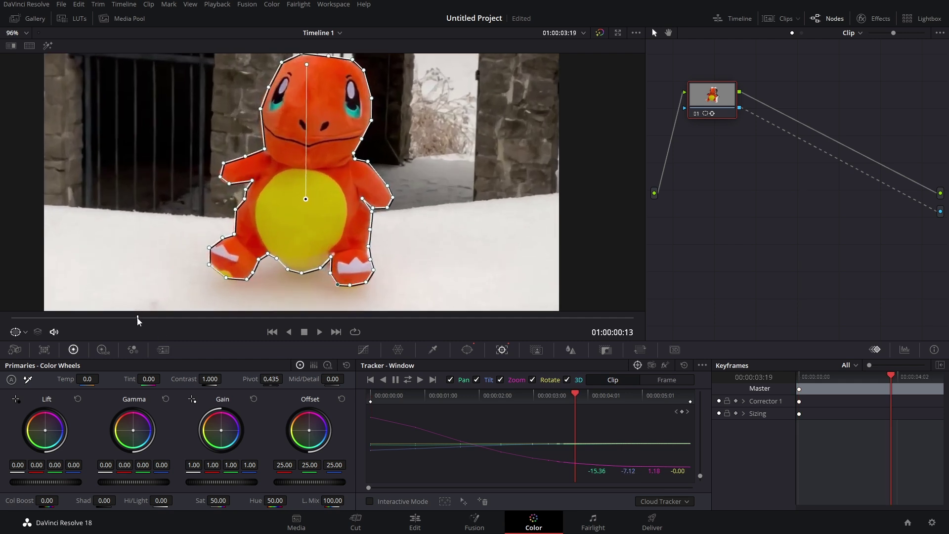
{"action": "left_click_drag", "start_coordinate": [139, 320], "coordinate": [459, 320]}
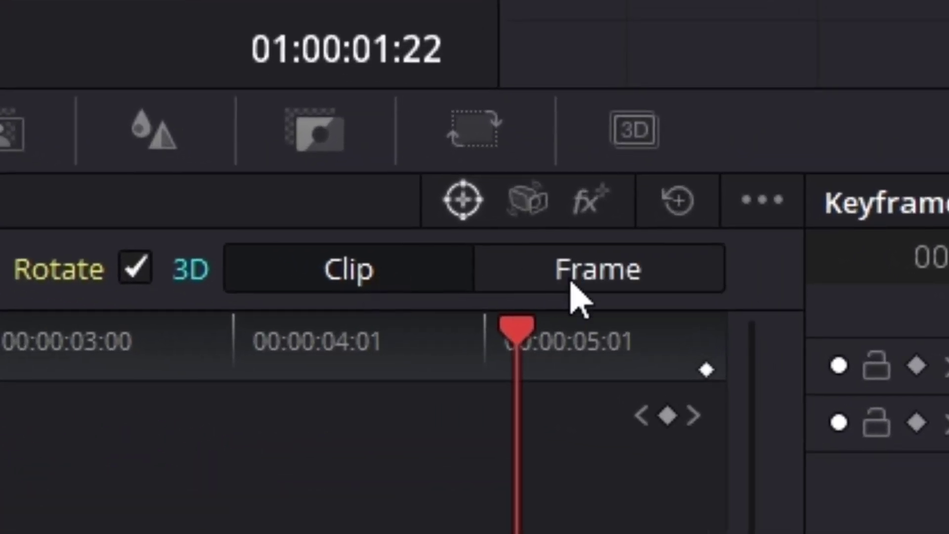
{"action": "left_click", "coordinate": [573, 293]}
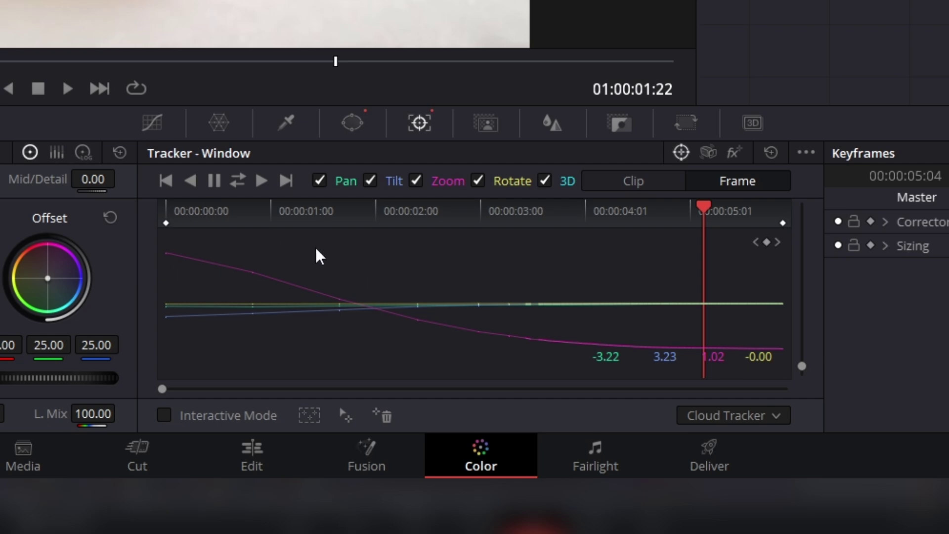
{"action": "left_click", "coordinate": [756, 243]}
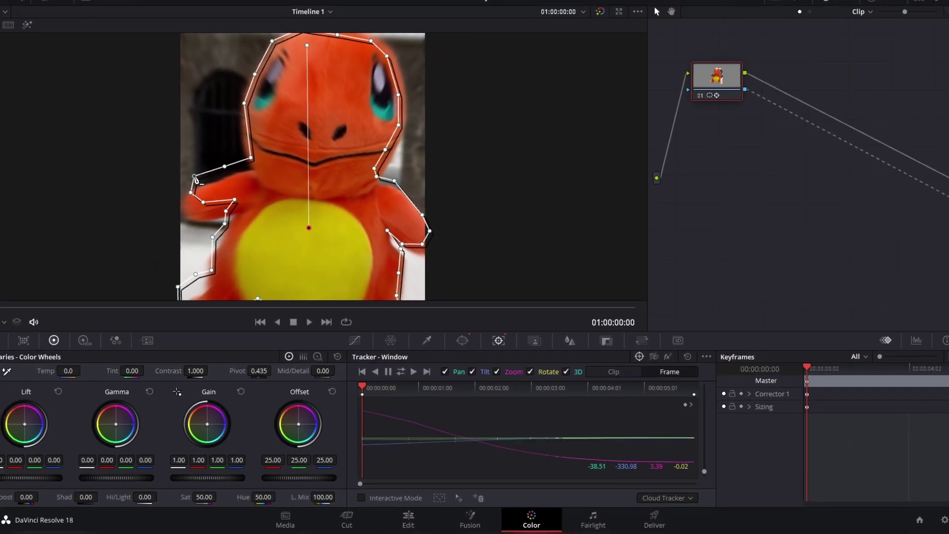
Step: Drag the left mask points onto the toy's arm and fit the top-right points to its head
{"action": "mouse_move", "coordinate": [195, 177]}
{"action": "left_mouse_down"}
{"action": "mouse_move", "coordinate": [188, 188]}
{"action": "mouse_move", "coordinate": [235, 195]}
{"action": "mouse_move", "coordinate": [263, 185]}
{"action": "left_mouse_up"}
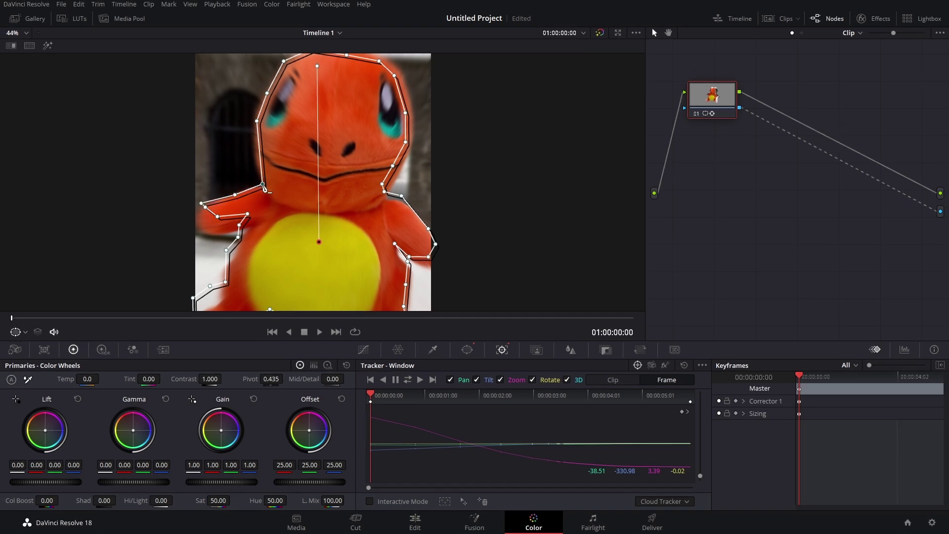
{"action": "left_click_drag", "start_coordinate": [258, 121], "coordinate": [254, 130]}
{"action": "left_click_drag", "start_coordinate": [267, 94], "coordinate": [262, 95]}
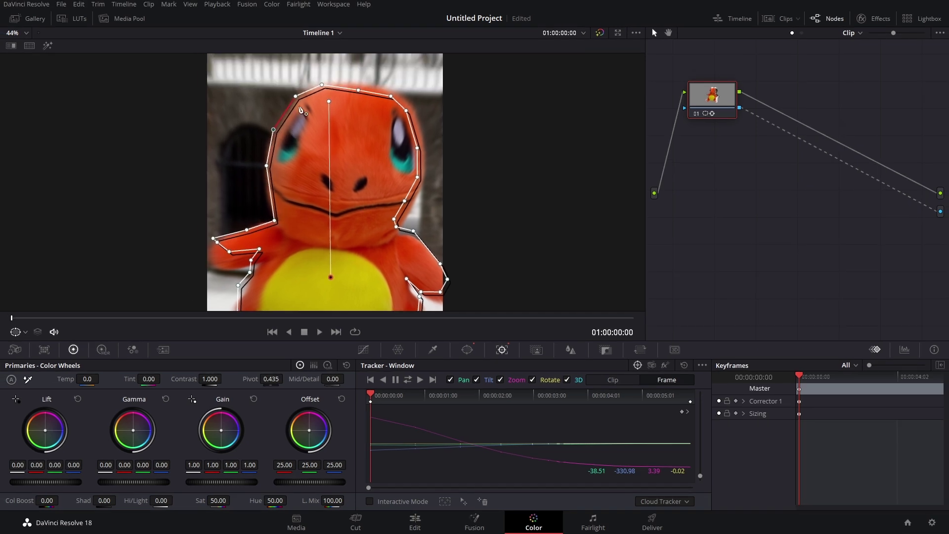
{"action": "left_click_drag", "start_coordinate": [359, 90], "coordinate": [413, 106]}
Step: Push the right-side points out to the body and arm, check a later frame, and add a point
{"action": "mouse_move", "coordinate": [416, 147]}
{"action": "left_mouse_down"}
{"action": "mouse_move", "coordinate": [423, 149]}
{"action": "mouse_move", "coordinate": [422, 175]}
{"action": "mouse_move", "coordinate": [398, 229]}
{"action": "left_mouse_up"}
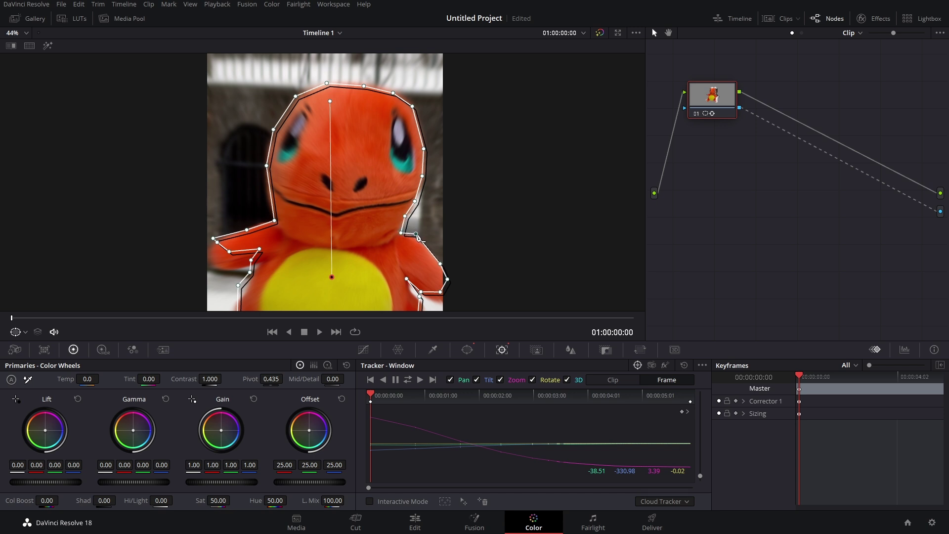
{"action": "scroll", "coordinate": [420, 239], "scroll_direction": "down", "scroll_amount": 3}
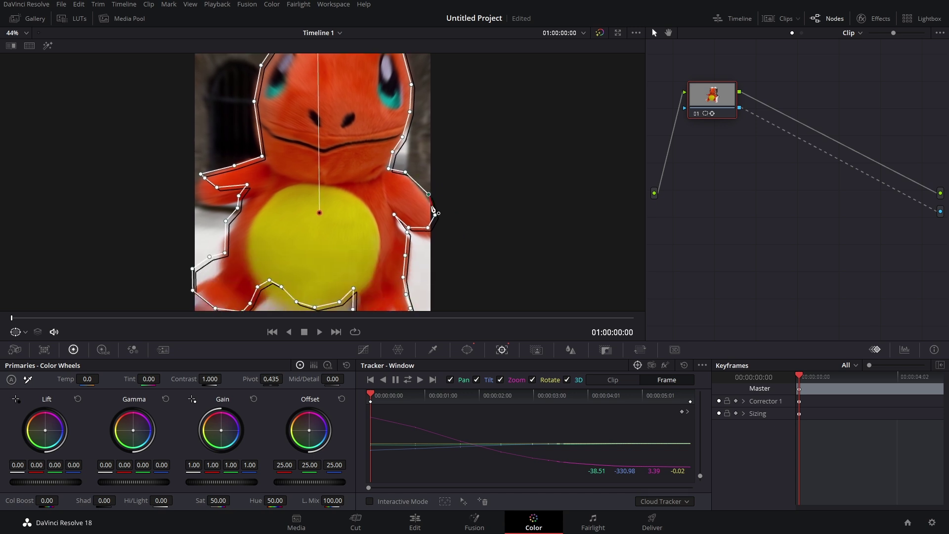
{"action": "mouse_move", "coordinate": [430, 230]}
{"action": "left_mouse_down"}
{"action": "mouse_move", "coordinate": [440, 236]}
{"action": "mouse_move", "coordinate": [420, 235]}
{"action": "left_mouse_up"}
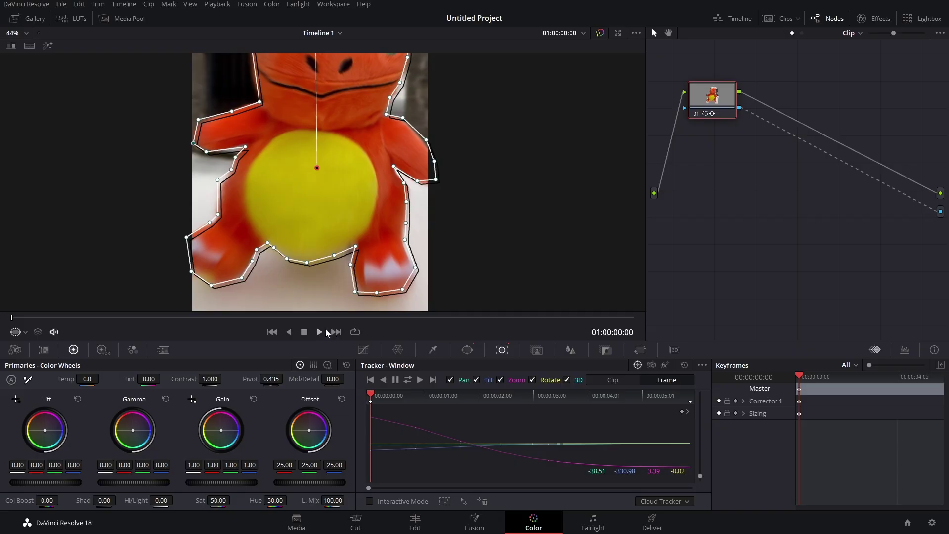
{"action": "left_click_drag", "start_coordinate": [148, 318], "coordinate": [60, 333]}
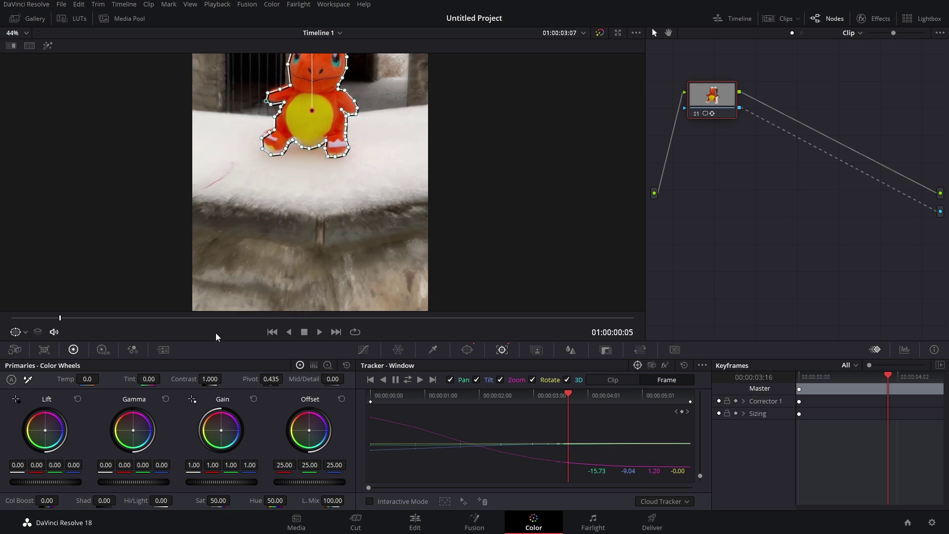
{"action": "scroll", "coordinate": [336, 209], "scroll_direction": "up", "scroll_amount": 5}
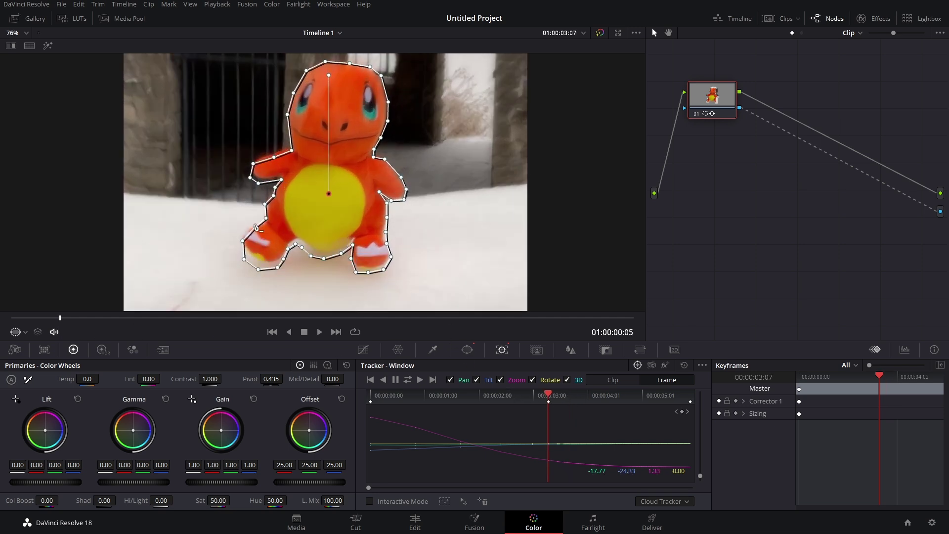
{"action": "left_click", "coordinate": [255, 227]}
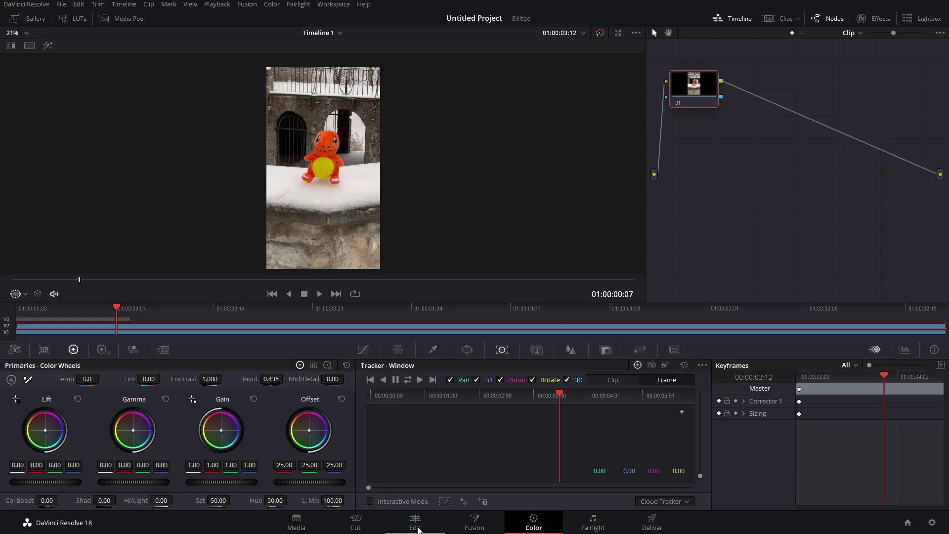
Step: Go to the Edit page showing Timeline 1 with the adjustment clip and two toy renders
{"action": "left_click", "coordinate": [415, 524]}
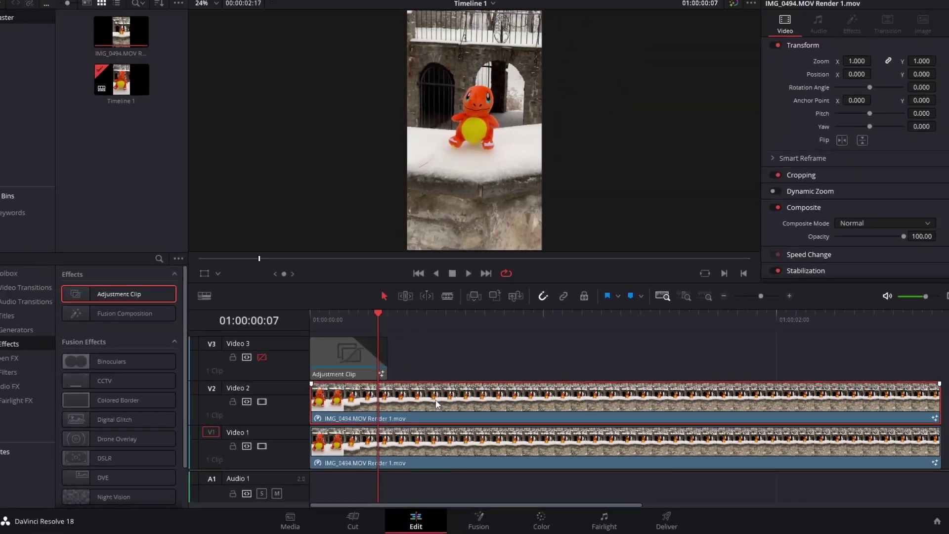
{"action": "right_click", "coordinate": [464, 243]}
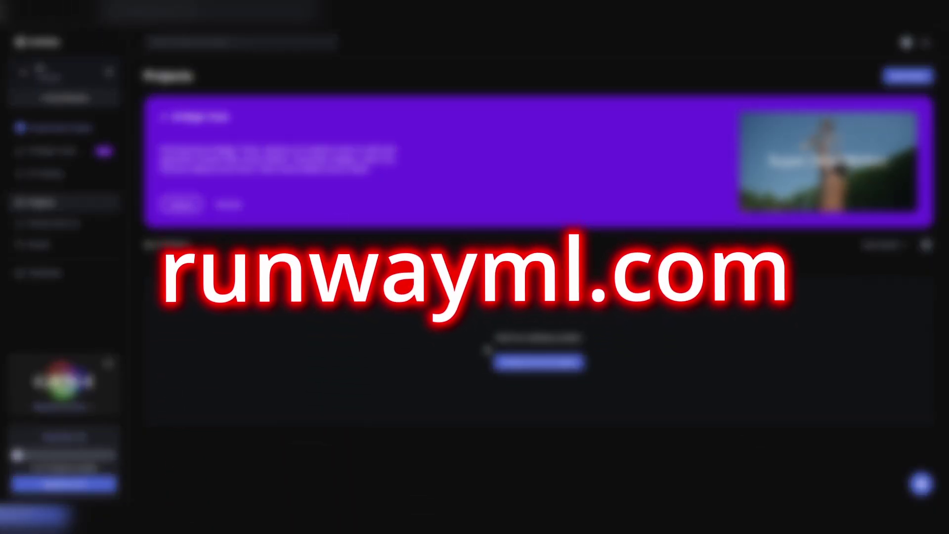
Step: Create a Green Screen project and load runway example.mp4 from New folder into the editor
{"action": "left_click", "coordinate": [524, 365]}
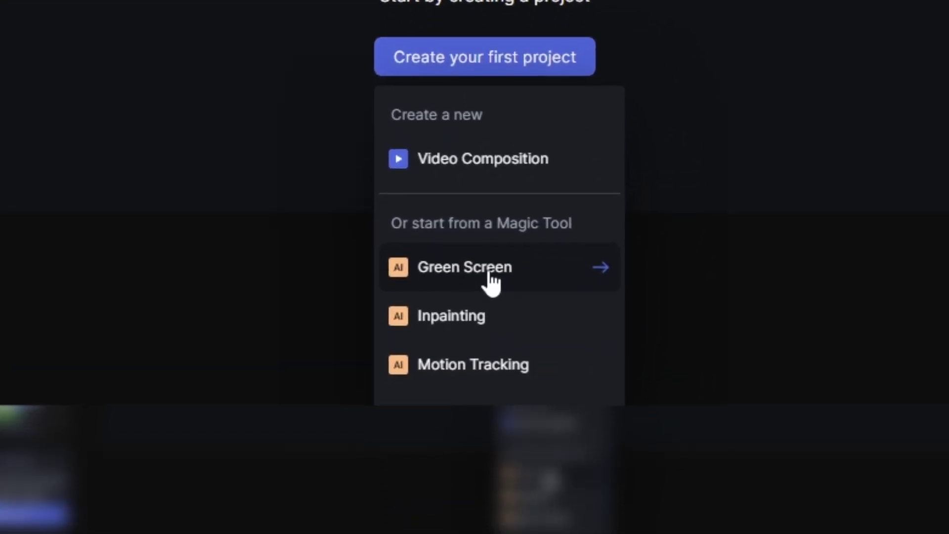
{"action": "left_click", "coordinate": [490, 271]}
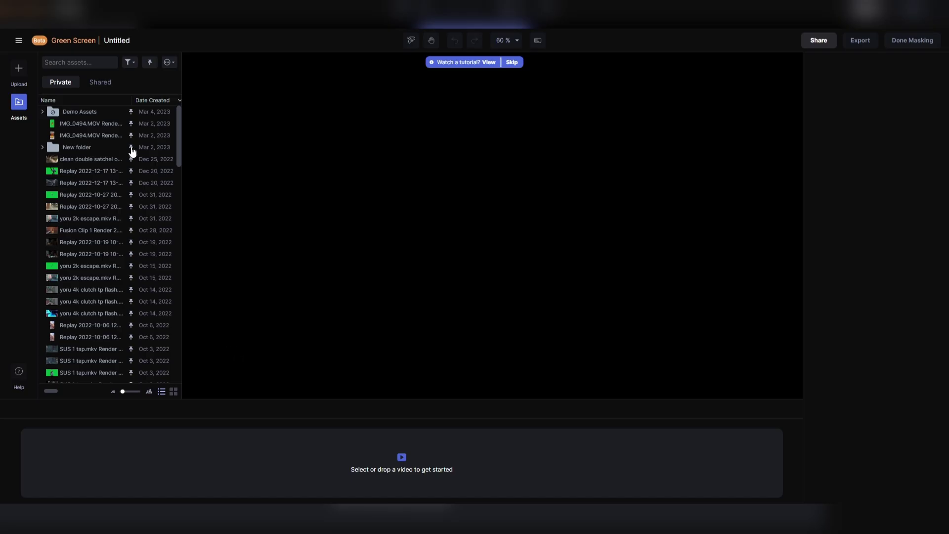
{"action": "left_click", "coordinate": [52, 149]}
{"action": "left_click_drag", "start_coordinate": [365, 460], "coordinate": [365, 473]}
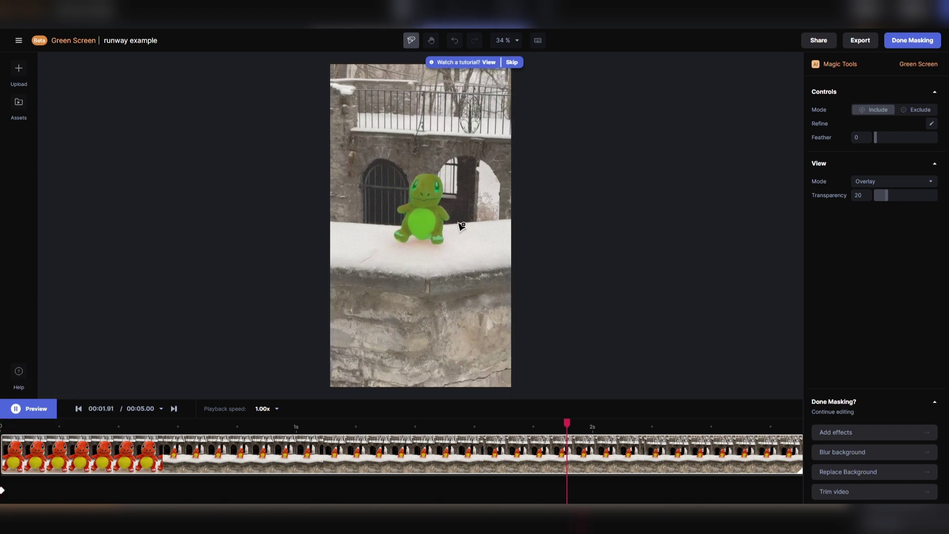
Step: Step back two frames, refine the toy mask in subtract mode, and finish with Done Masking
{"action": "key", "text": "Left"}
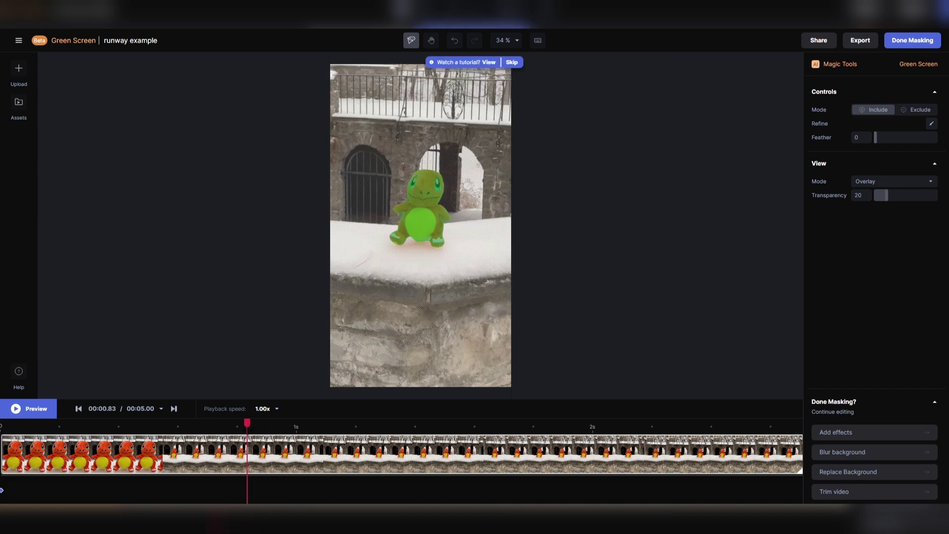
{"action": "key", "text": "Left"}
{"action": "key", "text": "Left"}
{"action": "key", "text": "Left"}
{"action": "key", "text": "Left"}
{"action": "key", "text": "Left"}
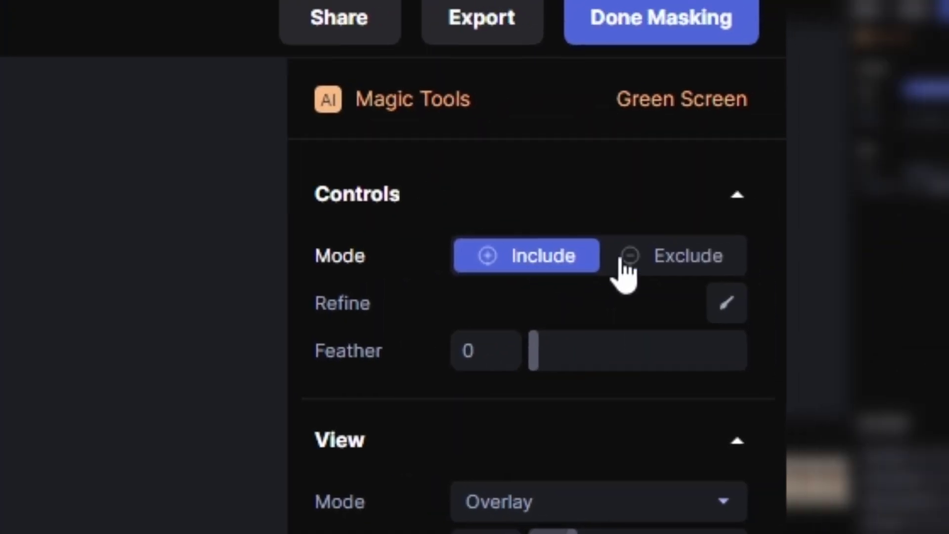
{"action": "left_click", "coordinate": [660, 269]}
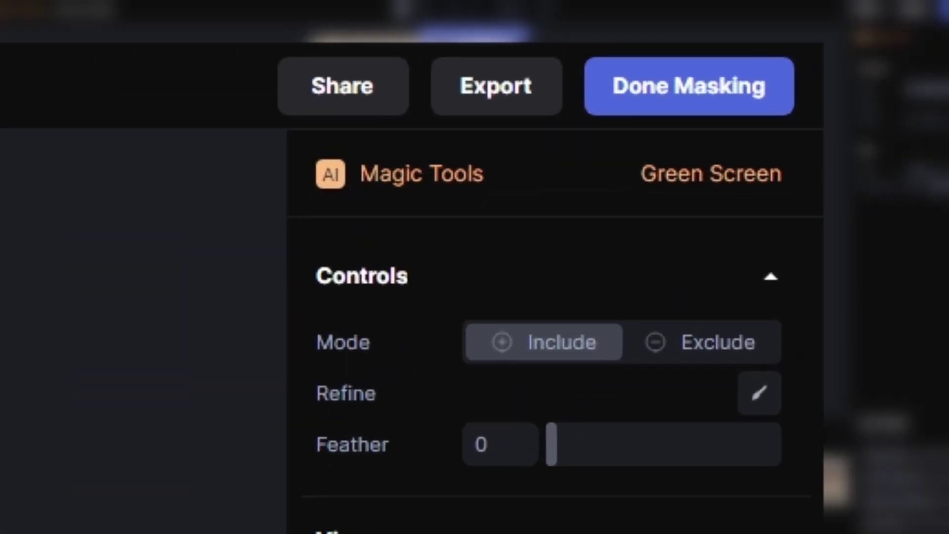
{"action": "left_click", "coordinate": [665, 100]}
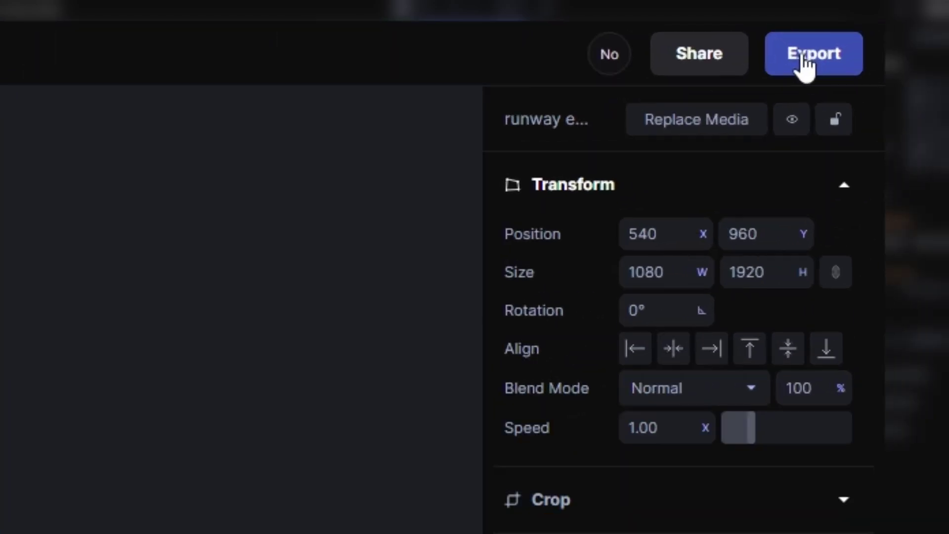
Step: Open Runway's export settings for the green-screened toy video
{"action": "left_click", "coordinate": [806, 62]}
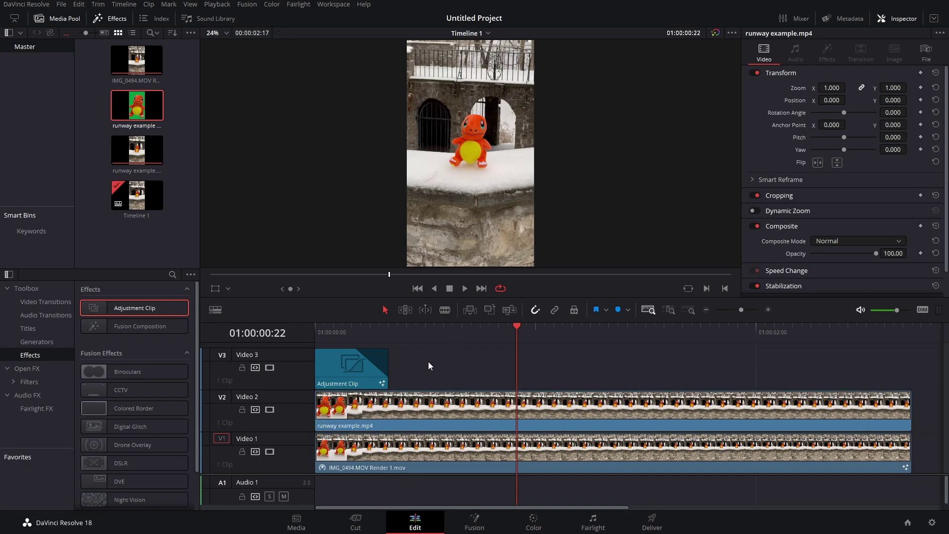
Step: Move the runway clip up to Video 3 and place runway example 720p.mp4 on Video 2
{"action": "left_click_drag", "start_coordinate": [428, 361], "coordinate": [351, 415]}
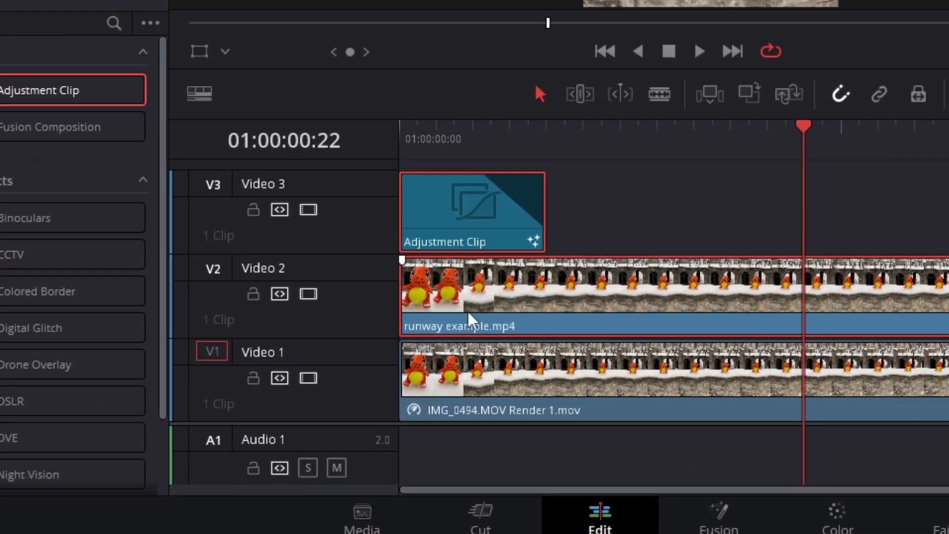
{"action": "left_click_drag", "start_coordinate": [468, 316], "coordinate": [467, 259]}
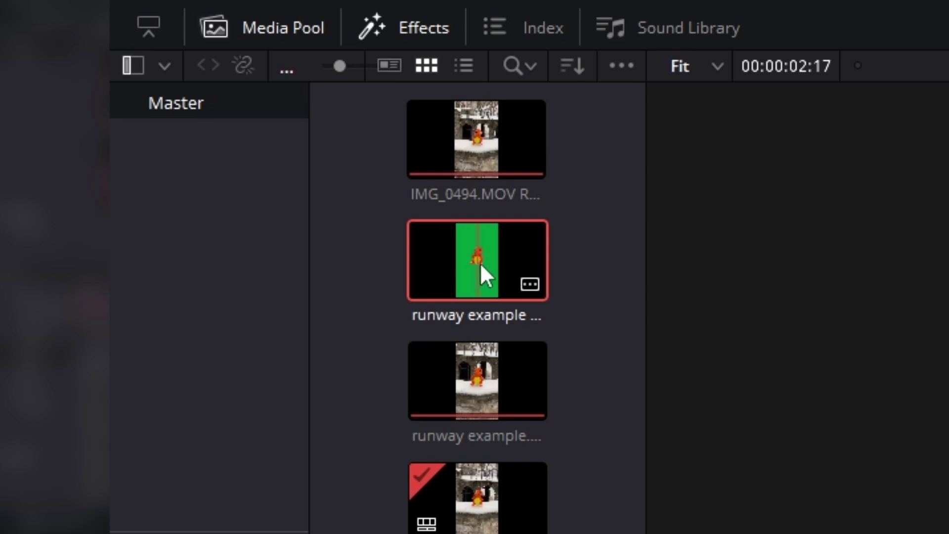
{"action": "left_click_drag", "start_coordinate": [479, 263], "coordinate": [109, 310]}
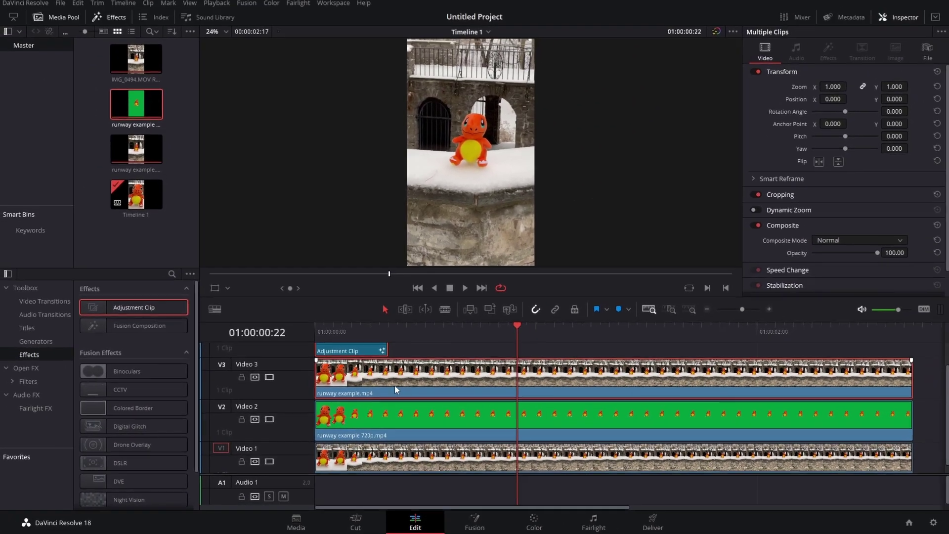
Step: Select both stacked runway clips and turn them into a New Fusion Clip
{"action": "left_click_drag", "start_coordinate": [446, 339], "coordinate": [462, 415]}
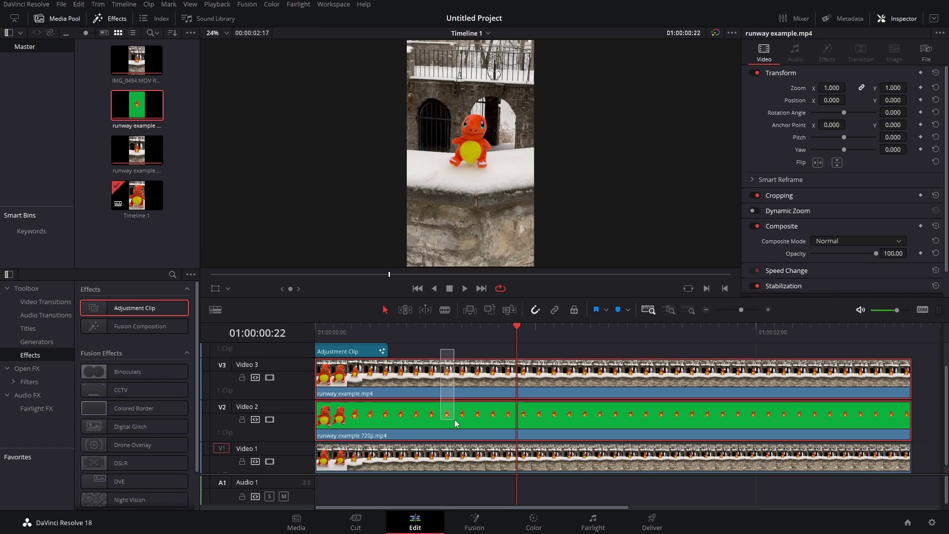
{"action": "right_click", "coordinate": [456, 423]}
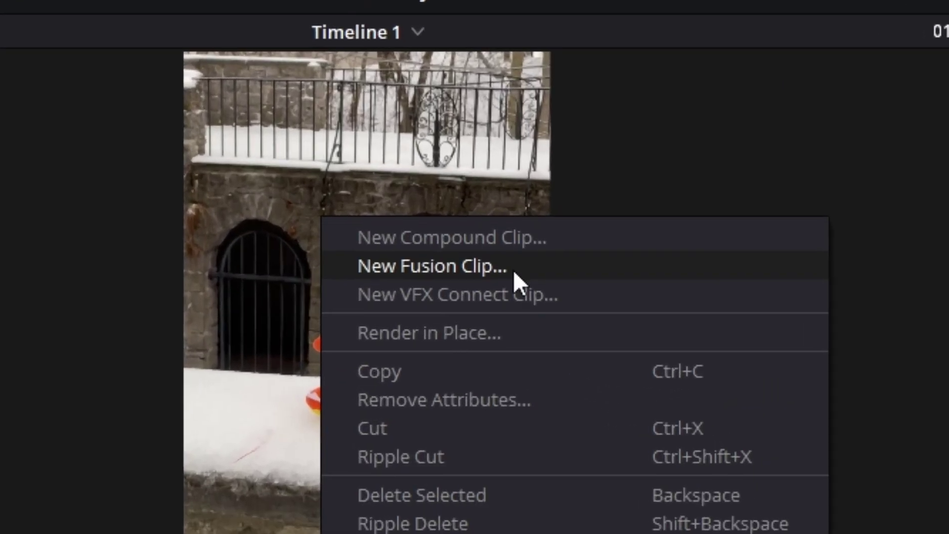
{"action": "left_click", "coordinate": [513, 270]}
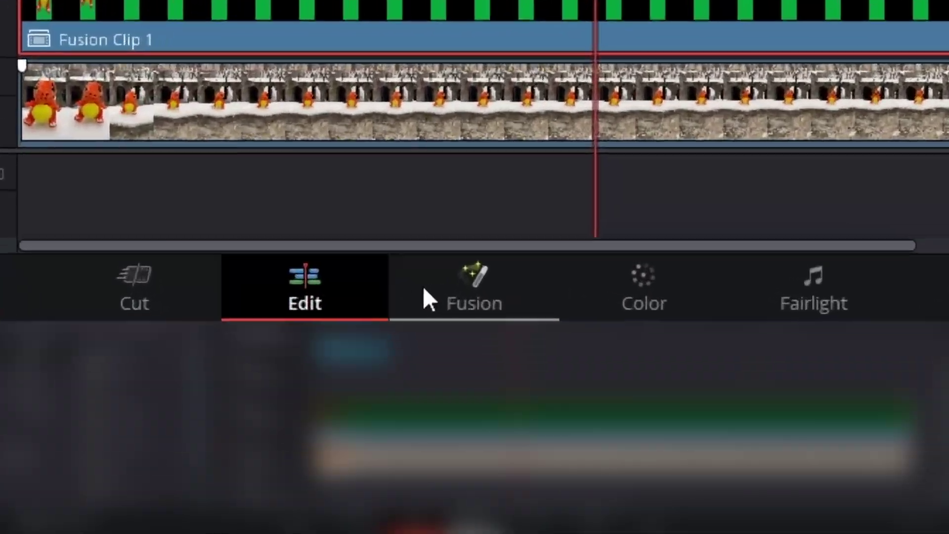
Step: Open Fusion Clip 1, view MediaIn1 in the left viewer, and arrange MediaIn2 and MediaIn1 around Merge1
{"action": "left_click", "coordinate": [447, 444]}
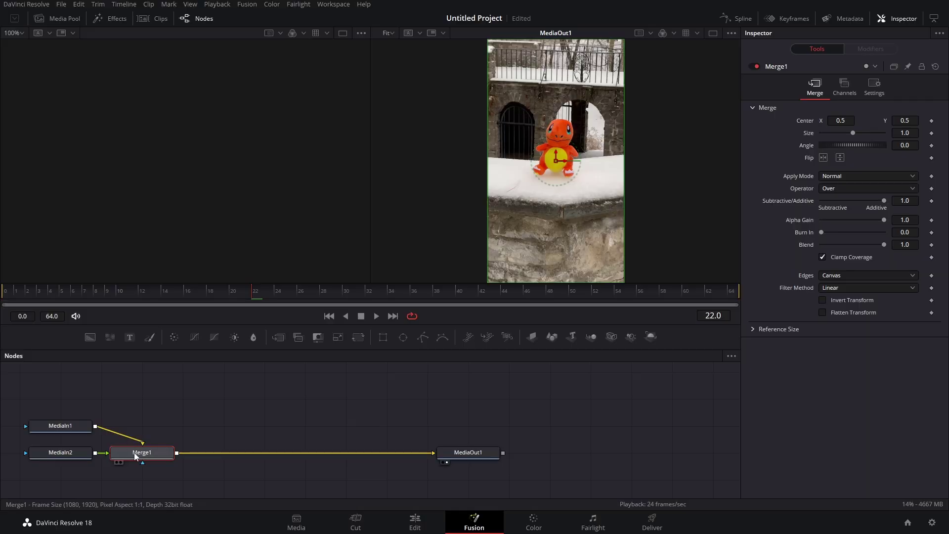
{"action": "left_click", "coordinate": [73, 427]}
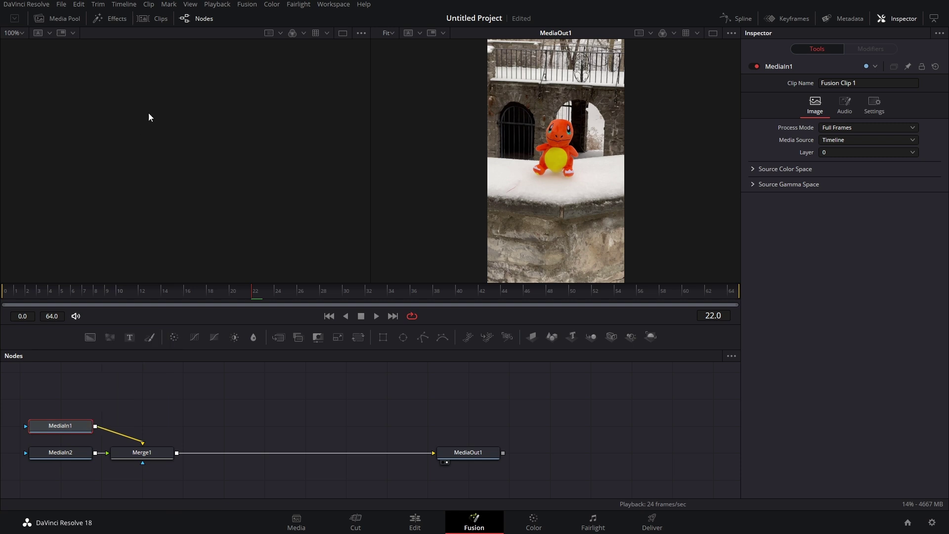
{"action": "key", "text": "1"}
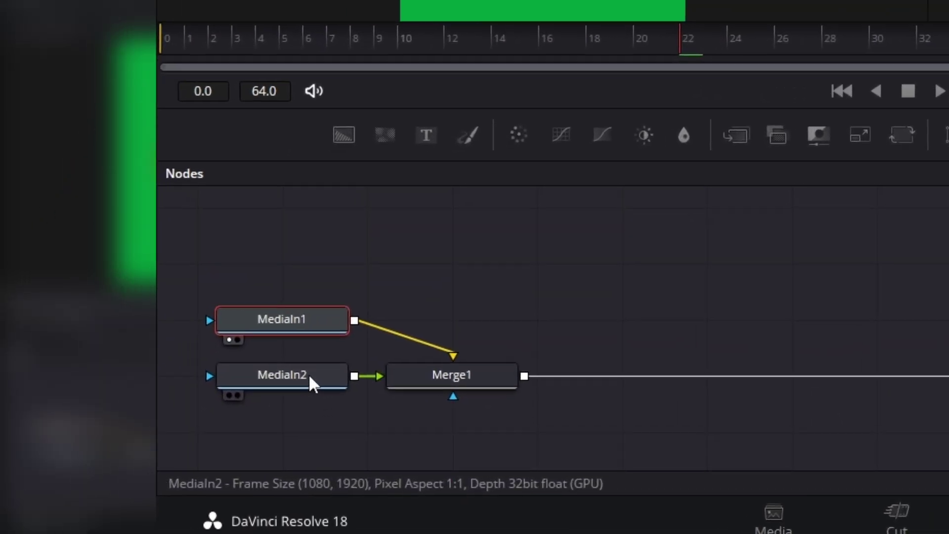
{"action": "left_click_drag", "start_coordinate": [74, 456], "coordinate": [149, 410]}
{"action": "left_click_drag", "start_coordinate": [342, 293], "coordinate": [342, 356]}
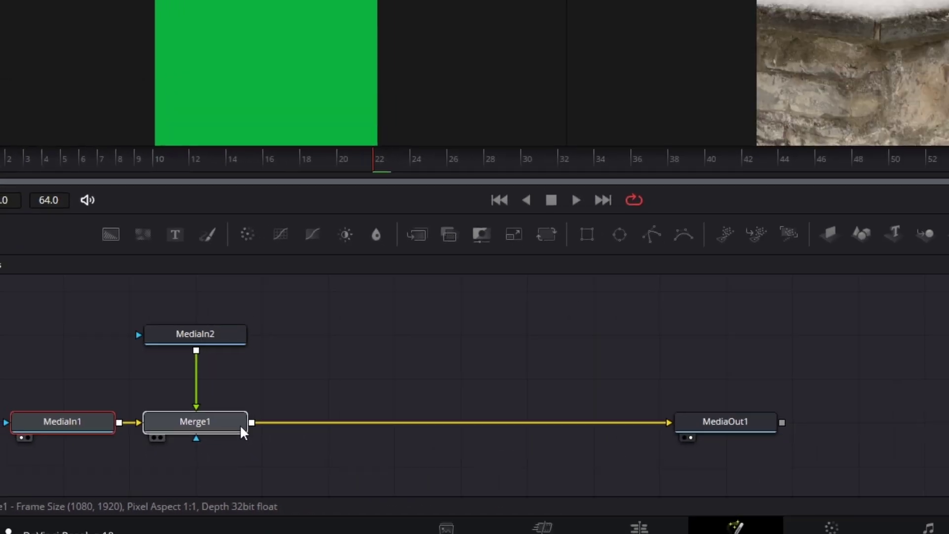
Step: Disable MediaIn2 in the Inspector and align MediaIn1 level with Merge1
{"action": "left_click", "coordinate": [230, 339]}
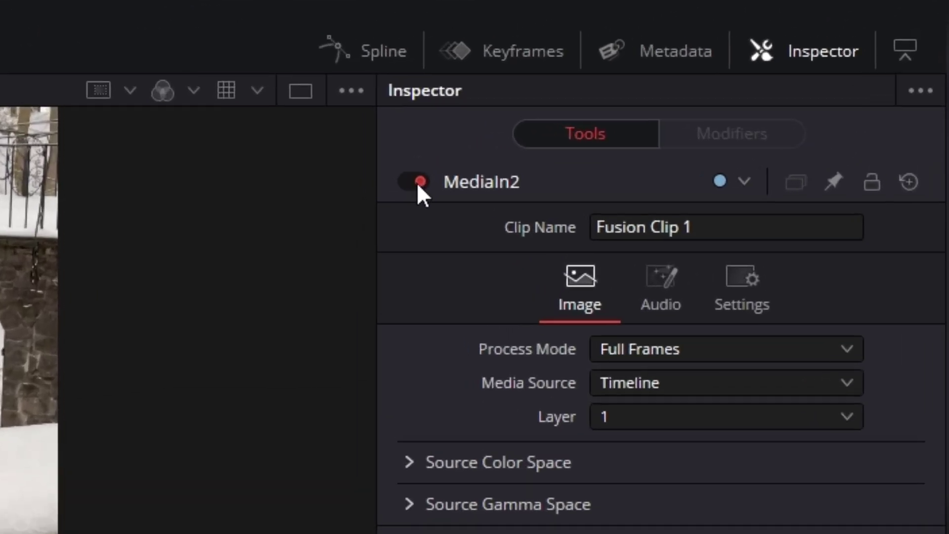
{"action": "left_click", "coordinate": [756, 66]}
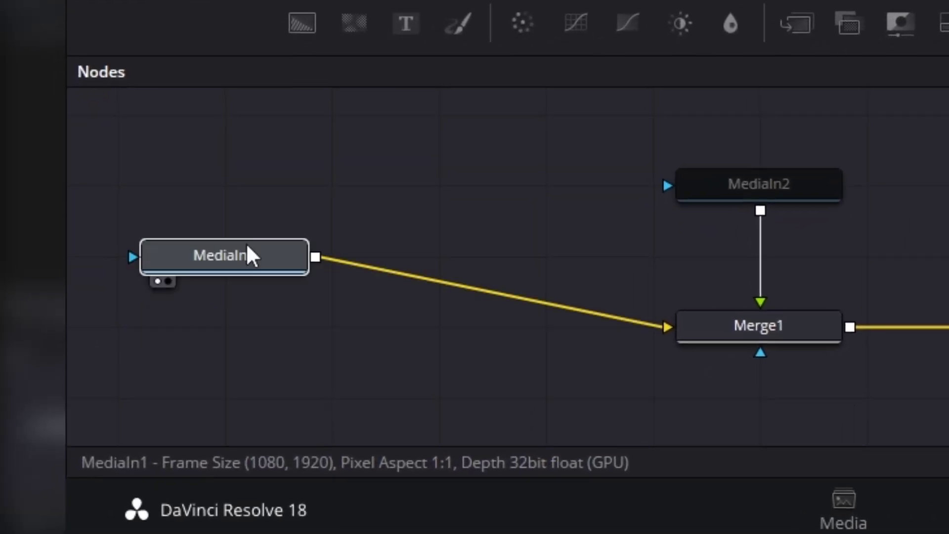
{"action": "left_click_drag", "start_coordinate": [280, 264], "coordinate": [362, 315]}
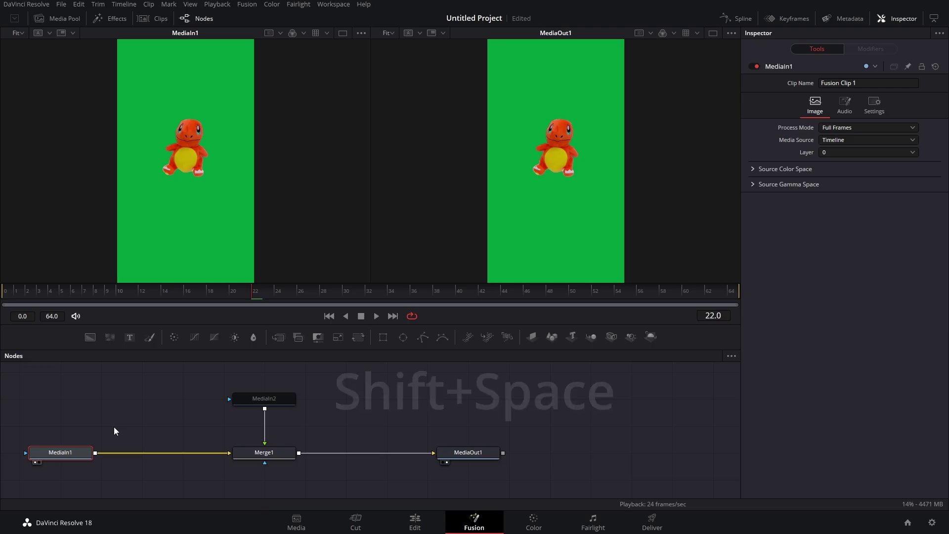
Step: Insert a Delta Keyer after MediaIn1 by searching 'delta'
{"action": "key", "text": "shift+space"}
{"action": "type", "text": "delta"}
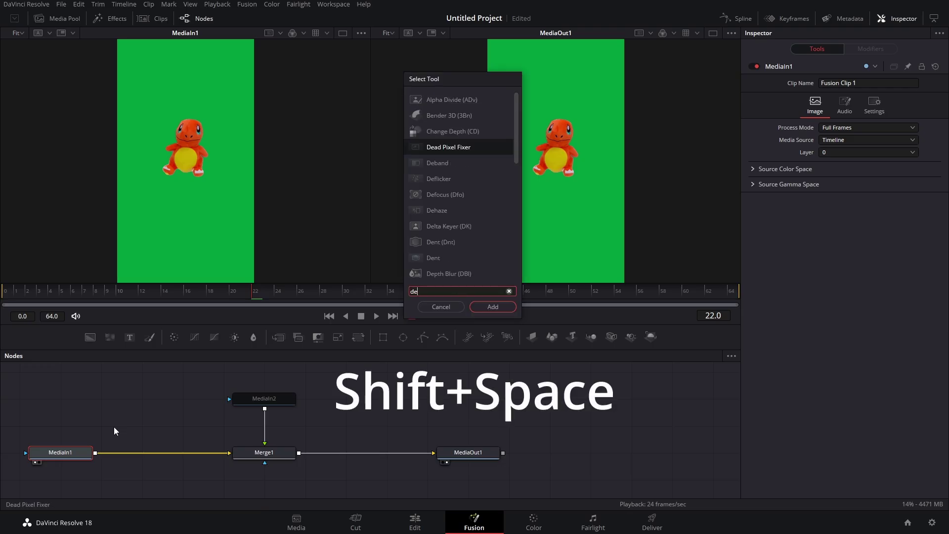
{"action": "key", "text": "Return"}
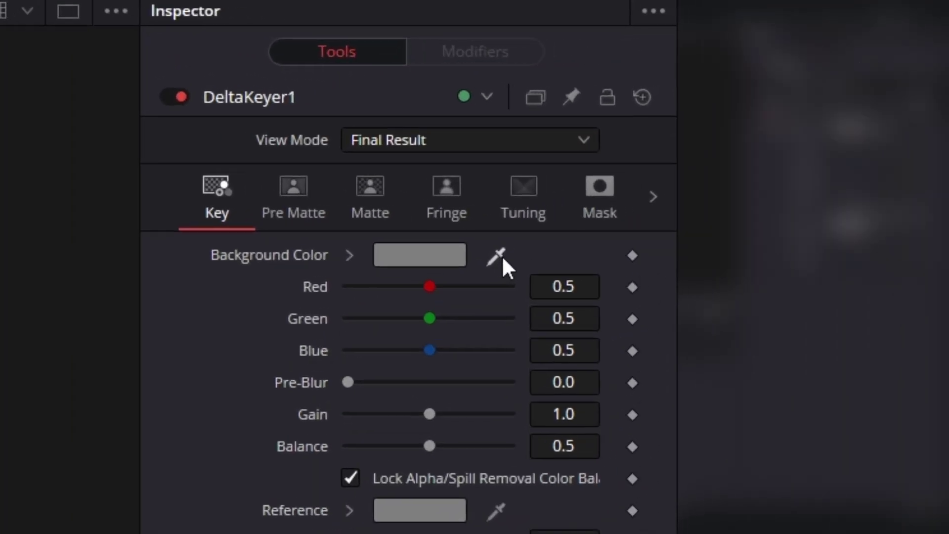
Step: Sample the green screen as the Background Color and view the keyed result in the left viewer
{"action": "left_click_drag", "start_coordinate": [879, 127], "coordinate": [611, 95]}
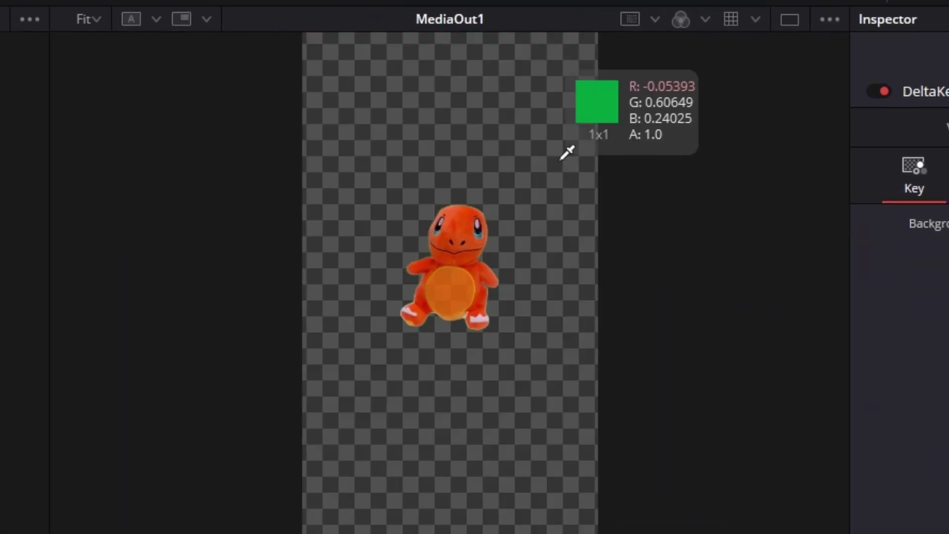
{"action": "left_click_drag", "start_coordinate": [567, 153], "coordinate": [568, 155]}
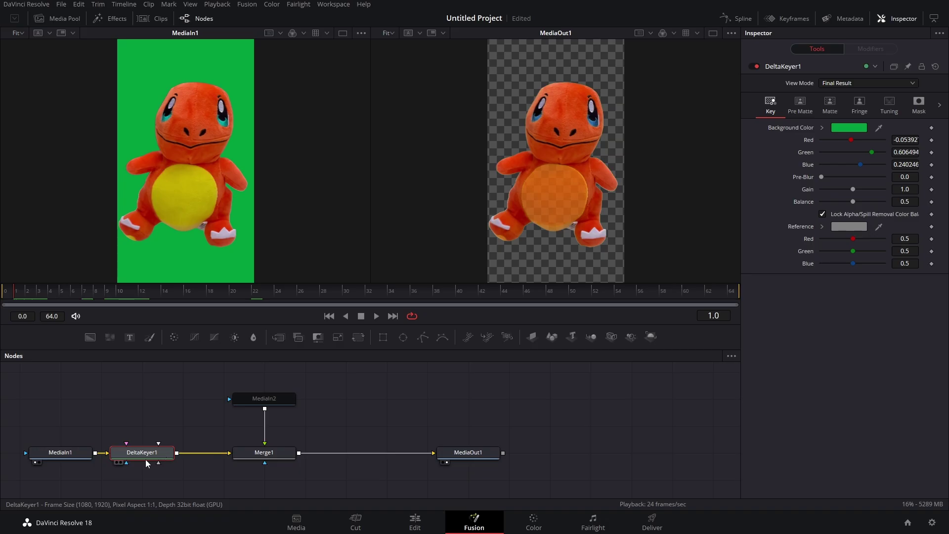
{"action": "mouse_move", "coordinate": [155, 462]}
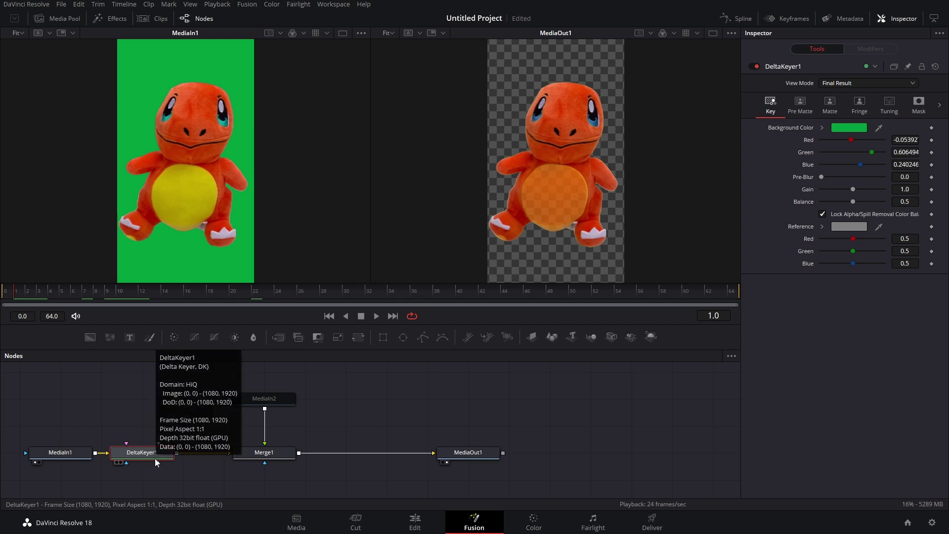
{"action": "key", "text": "1"}
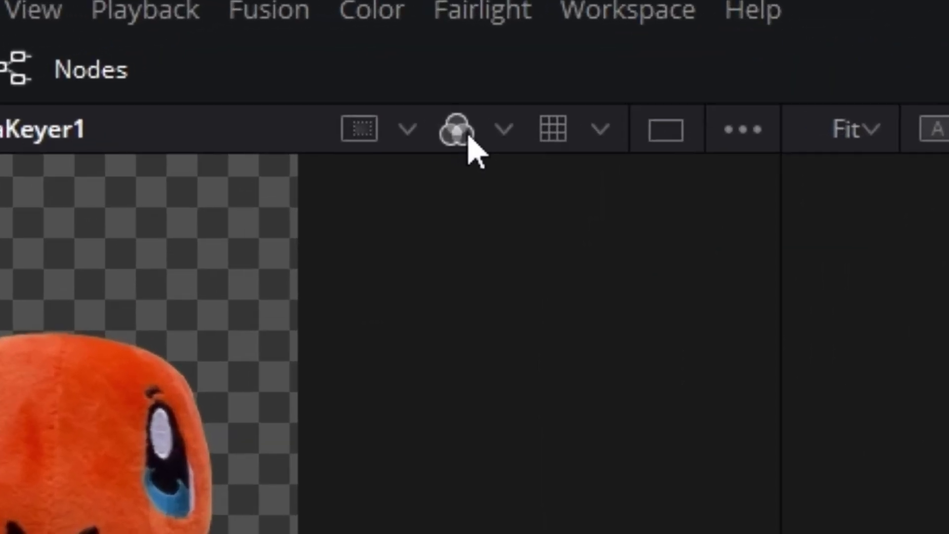
Step: Switch the left viewer to the alpha channel and show the keyer's Matte settings
{"action": "left_click", "coordinate": [468, 147]}
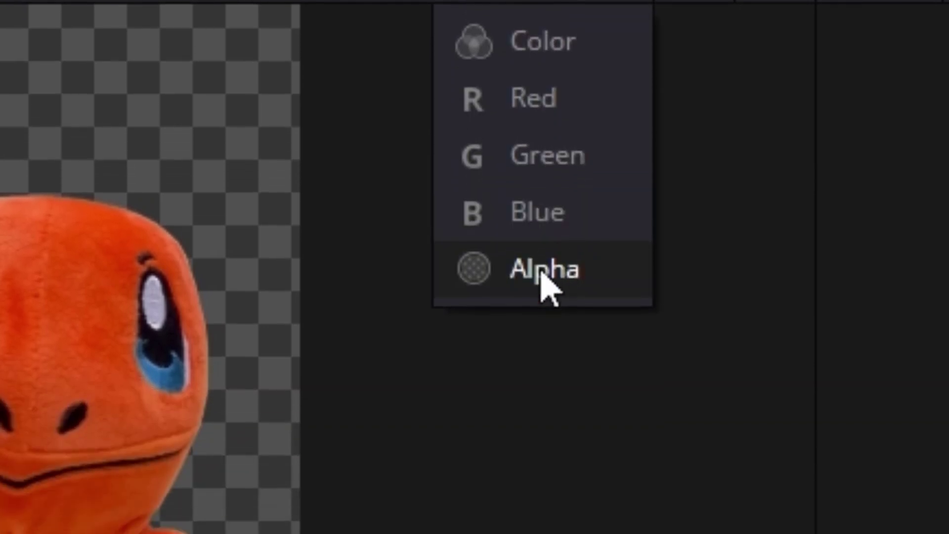
{"action": "left_click", "coordinate": [541, 271]}
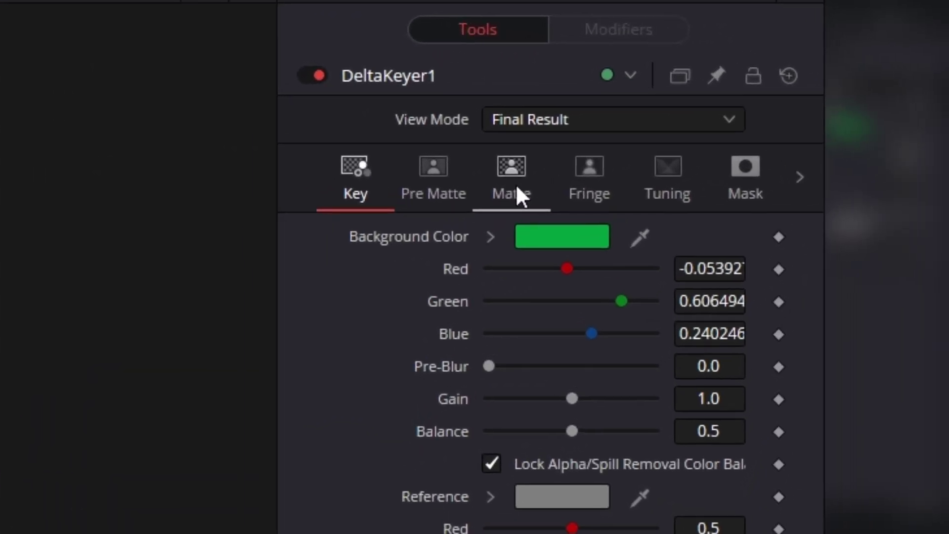
{"action": "left_click", "coordinate": [830, 104]}
Step: Set the matte threshold range to 0.0–0.444 and zoom into the toy's face to inspect the silhouette
{"action": "left_click_drag", "start_coordinate": [733, 241], "coordinate": [625, 240]}
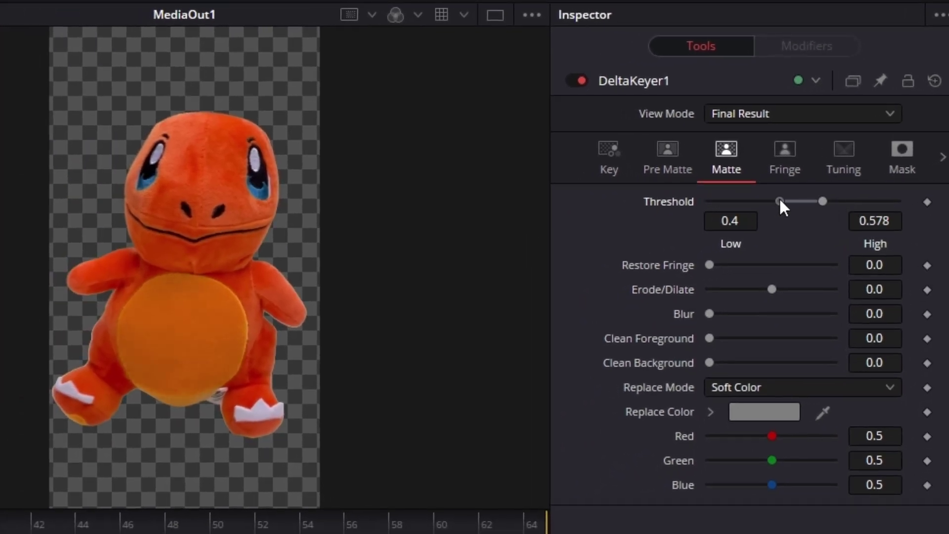
{"action": "left_click_drag", "start_coordinate": [780, 201], "coordinate": [710, 201]}
{"action": "mouse_move", "coordinate": [820, 201]}
{"action": "left_mouse_down"}
{"action": "mouse_move", "coordinate": [852, 202]}
{"action": "mouse_move", "coordinate": [821, 201]}
{"action": "left_mouse_up"}
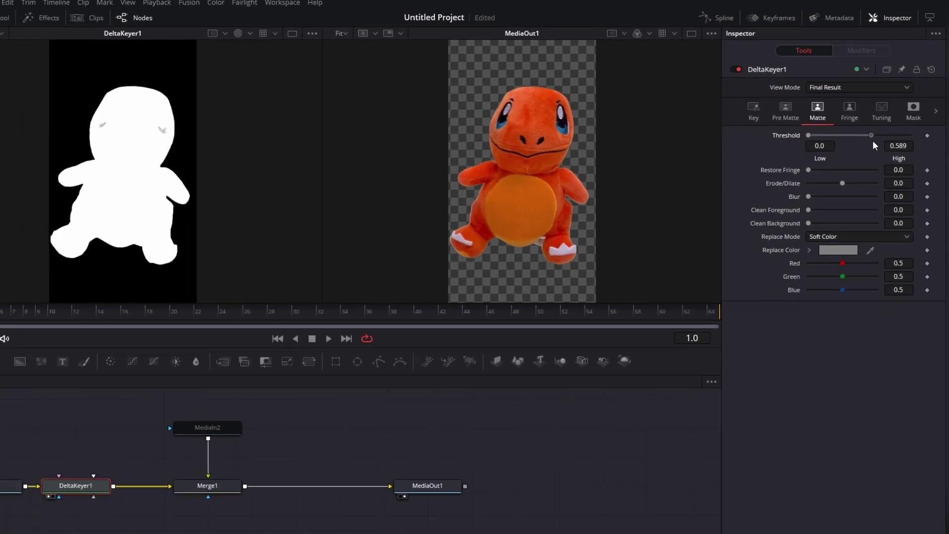
{"action": "left_click_drag", "start_coordinate": [873, 141], "coordinate": [860, 143]}
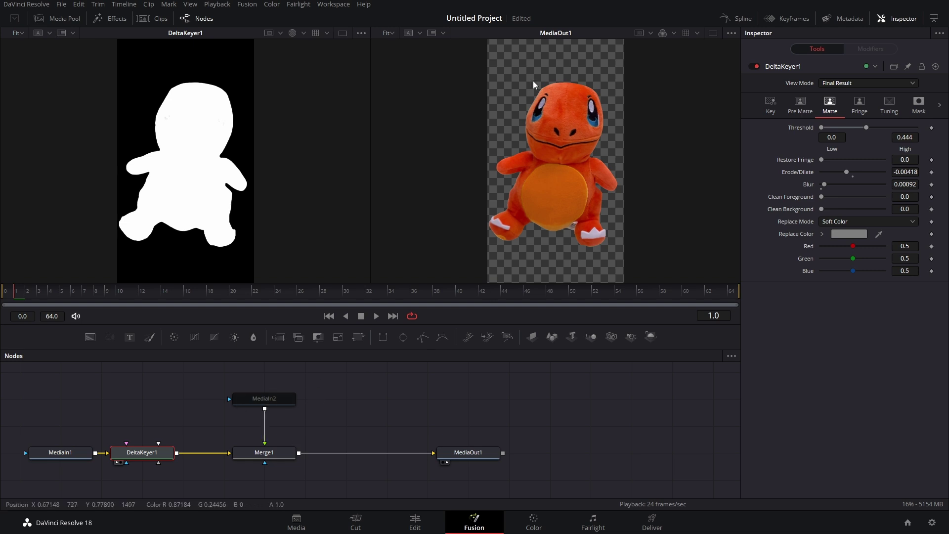
{"action": "scroll", "coordinate": [543, 147], "scroll_direction": "up", "scroll_amount": 6}
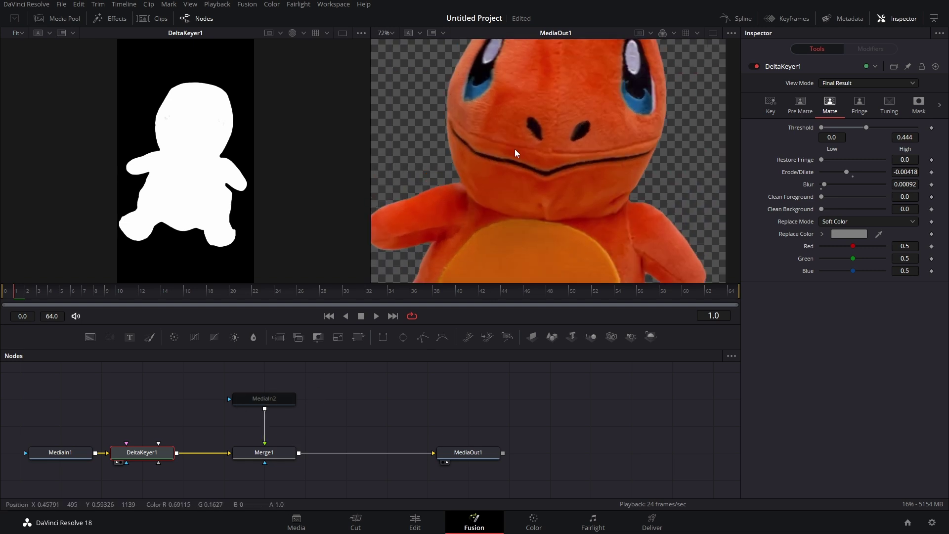
{"action": "left_click_drag", "start_coordinate": [520, 171], "coordinate": [559, 178]}
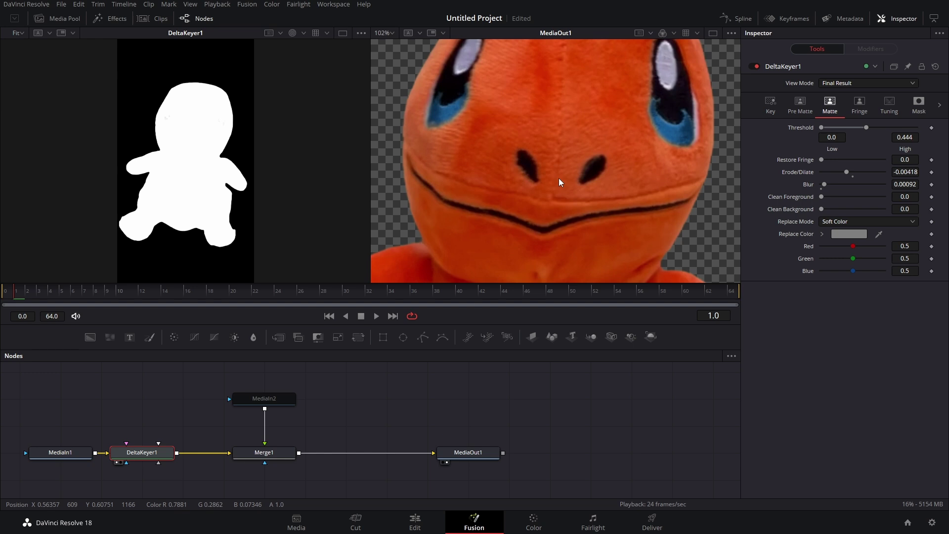
{"action": "left_click", "coordinate": [264, 426]}
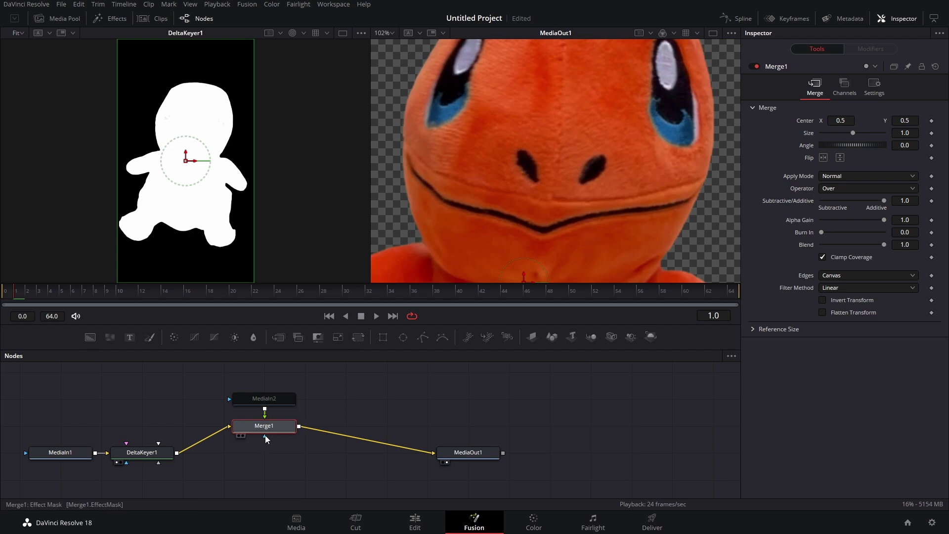
Step: Wire DeltaKeyer1 into Merge1's effect mask, re-enable MediaIn2, play the composite, then go to Edit
{"action": "left_click_drag", "start_coordinate": [183, 458], "coordinate": [265, 436]}
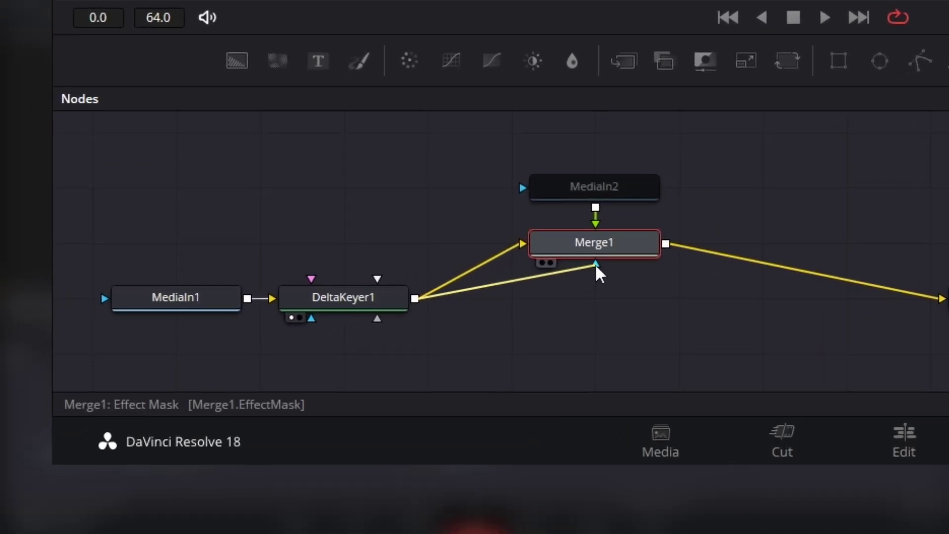
{"action": "left_click_drag", "start_coordinate": [595, 263], "coordinate": [595, 263]}
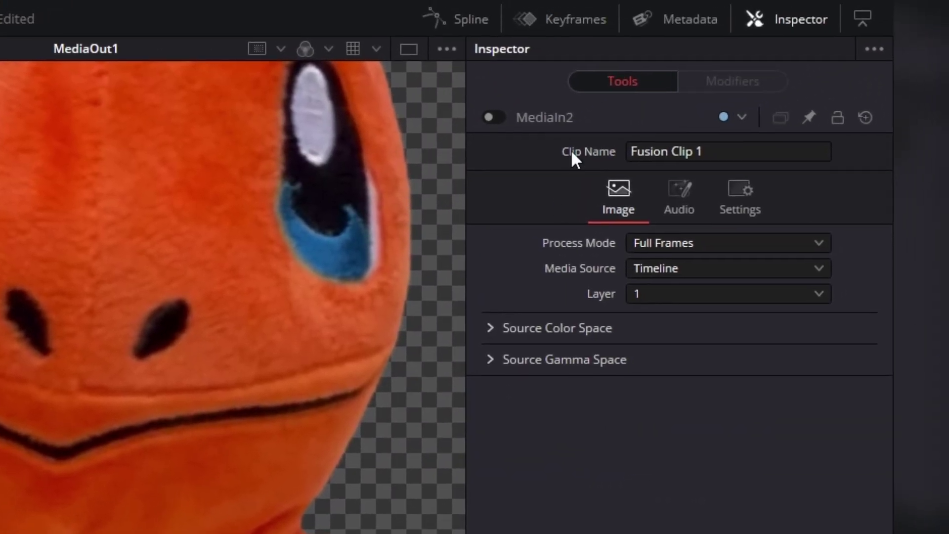
{"action": "left_click", "coordinate": [556, 81]}
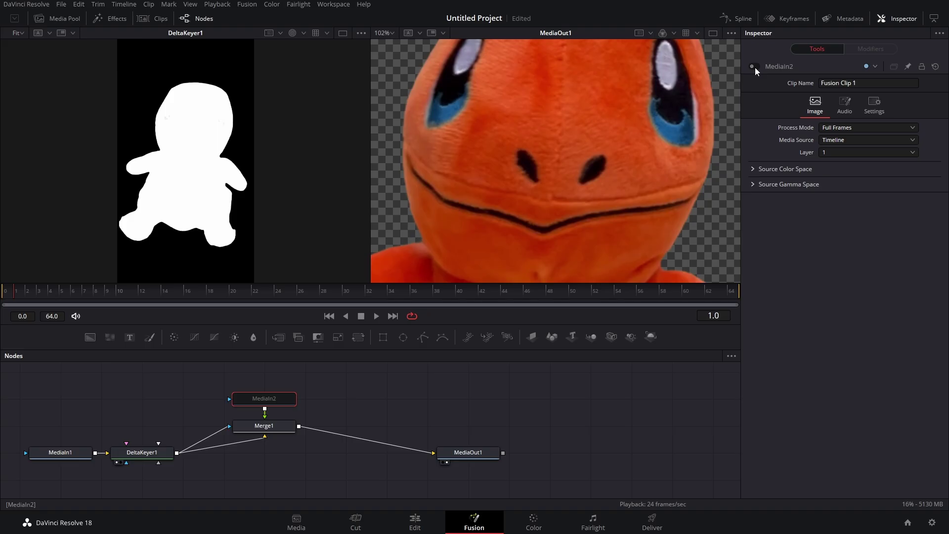
{"action": "left_click", "coordinate": [932, 115]}
{"action": "left_click", "coordinate": [931, 115]}
{"action": "left_click", "coordinate": [931, 115]}
{"action": "left_click", "coordinate": [755, 65]}
{"action": "key", "text": "space"}
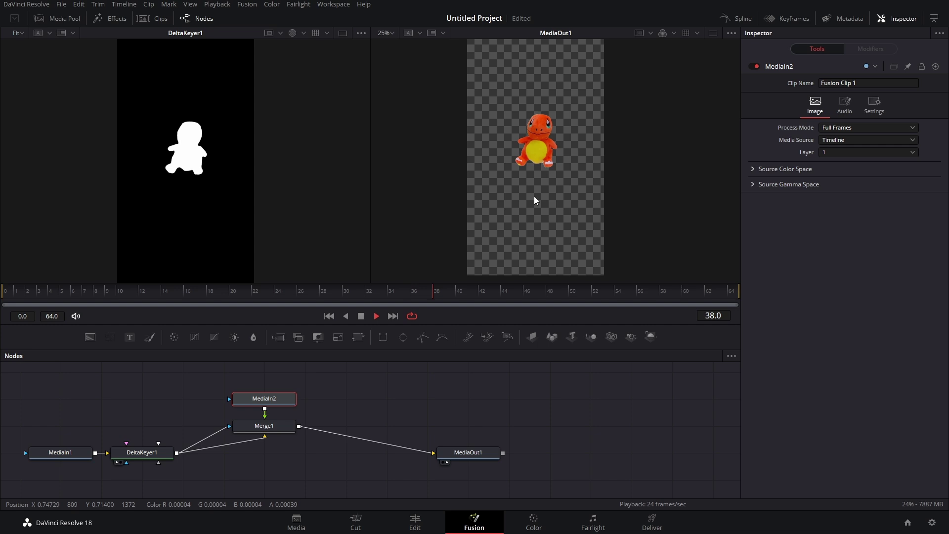
{"action": "key", "text": "shift+4"}
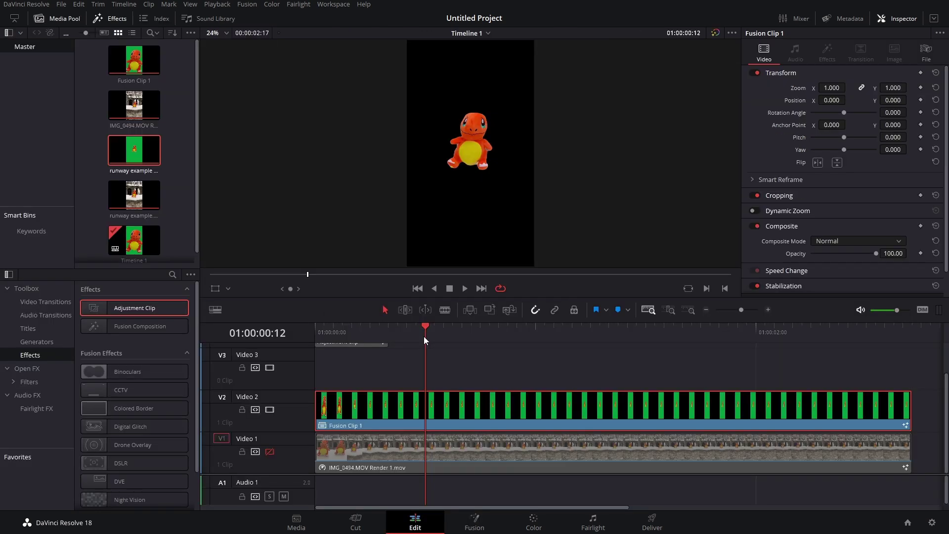
Step: Start a Render in Place of Fusion Clip 1 with DNxHR as the codec
{"action": "right_click", "coordinate": [379, 419]}
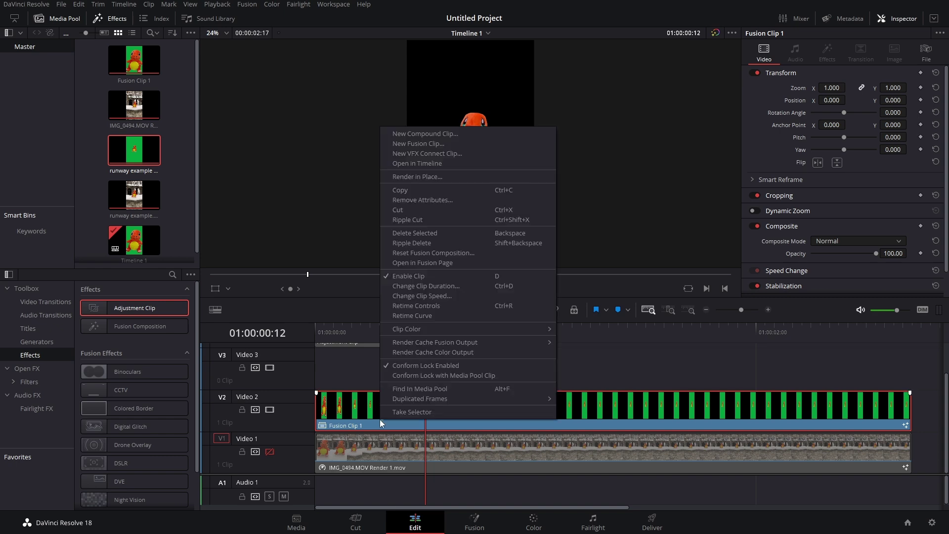
{"action": "left_click", "coordinate": [431, 177]}
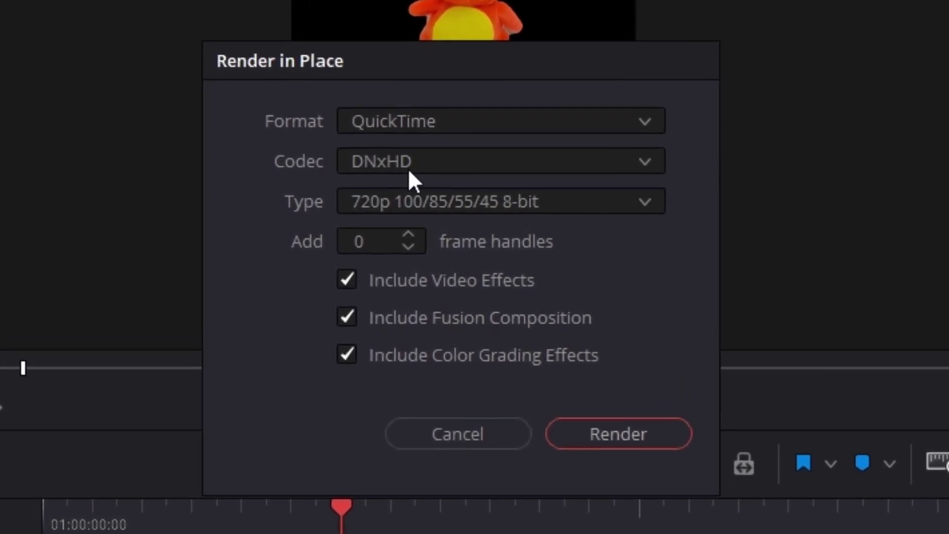
{"action": "left_click", "coordinate": [430, 168]}
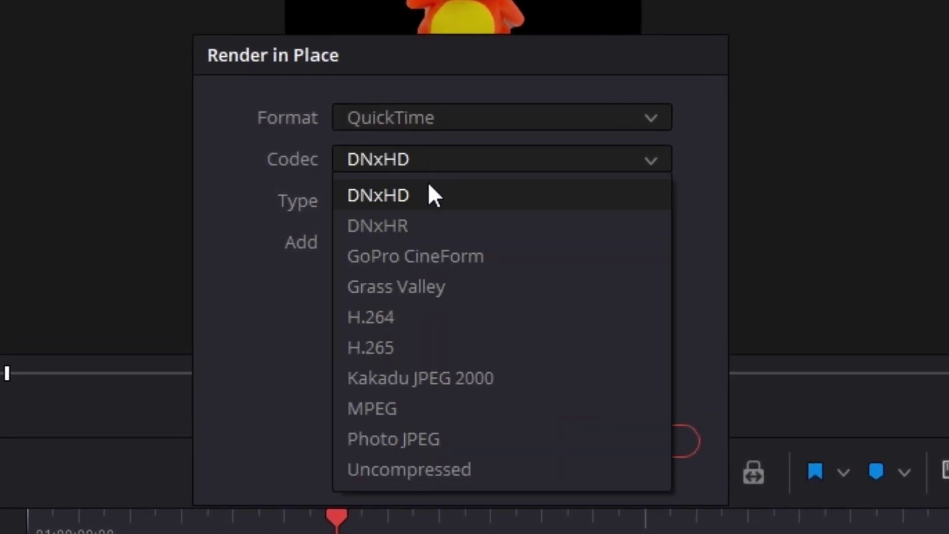
{"action": "left_click", "coordinate": [415, 226]}
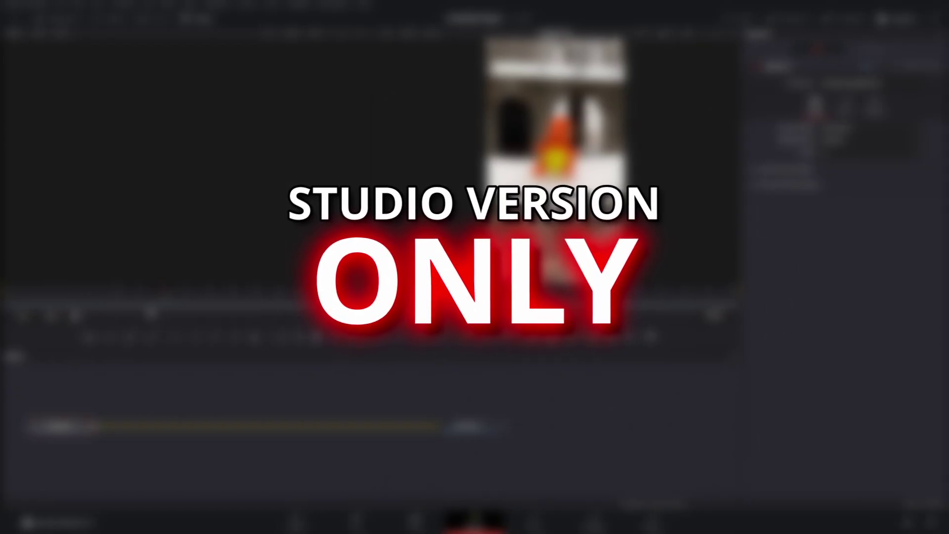
Step: Add a Magic Mask after MediaIn1 via the 'mag' search and play the masked MediaOut1 result
{"action": "key", "text": "shift+space"}
{"action": "type", "text": "mag"}
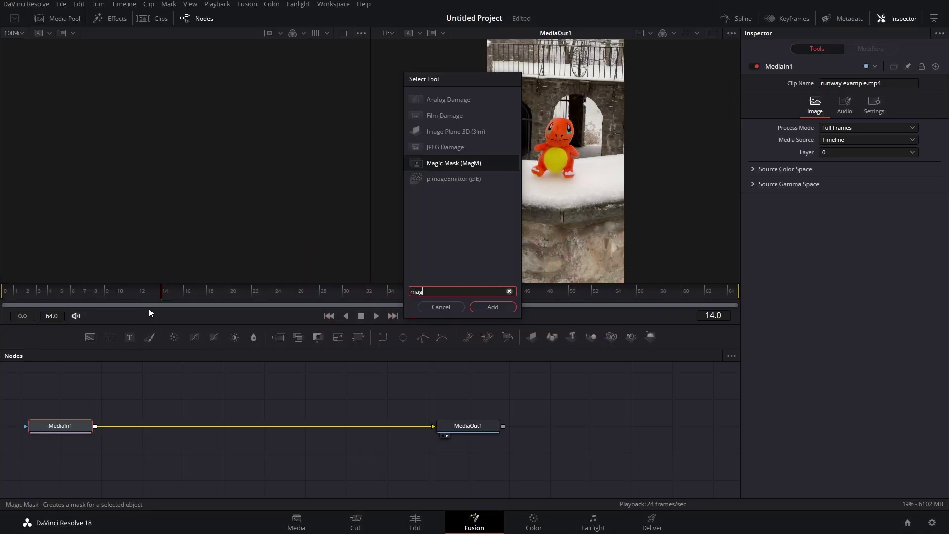
{"action": "left_click", "coordinate": [493, 307]}
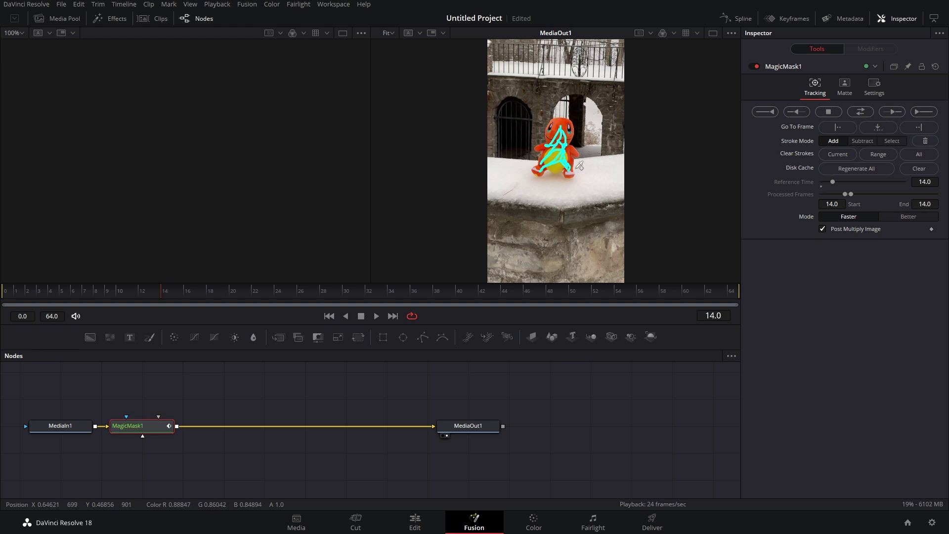
{"action": "left_click", "coordinate": [475, 426]}
{"action": "key", "text": "space"}
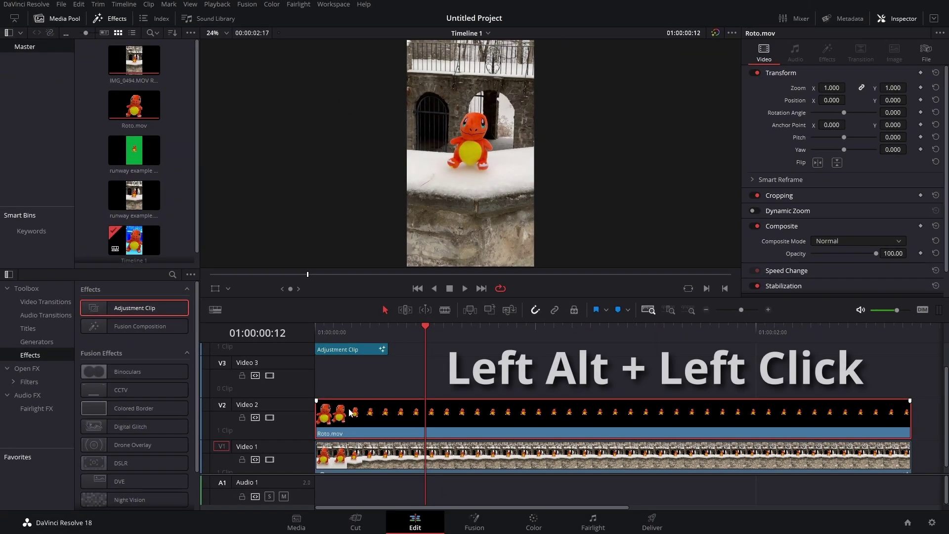
Step: Duplicate Roto.mov onto Video 3 and combine the three stacked clips into a new Fusion clip
{"action": "left_click_drag", "start_coordinate": [349, 418], "coordinate": [349, 377], "text": "alt"}
{"action": "left_click_drag", "start_coordinate": [477, 351], "coordinate": [493, 466]}
{"action": "left_click_drag", "start_coordinate": [518, 381], "coordinate": [518, 381]}
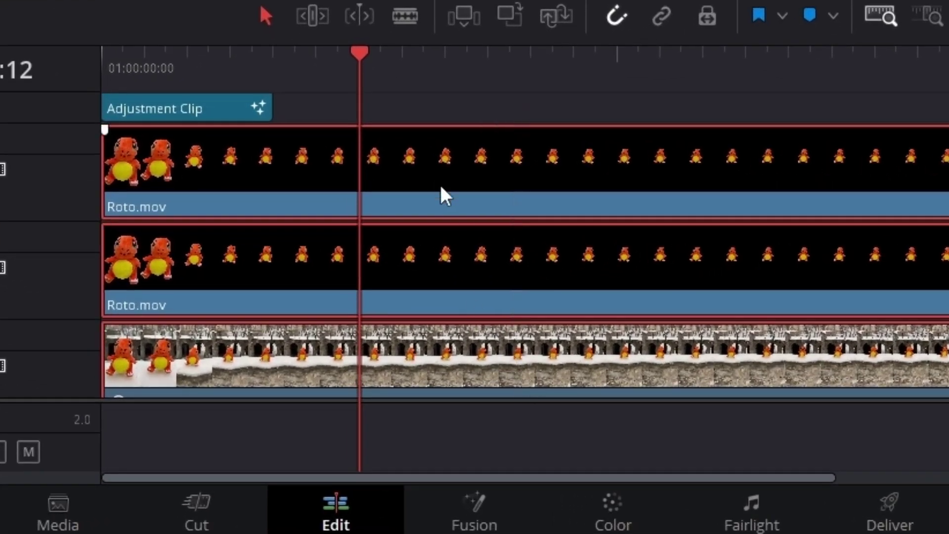
{"action": "right_click", "coordinate": [468, 267]}
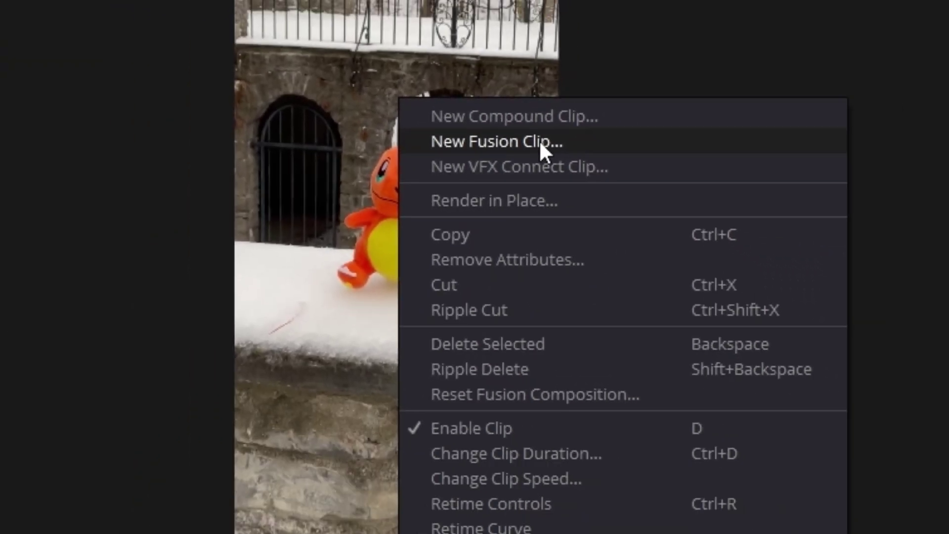
{"action": "left_click", "coordinate": [551, 168]}
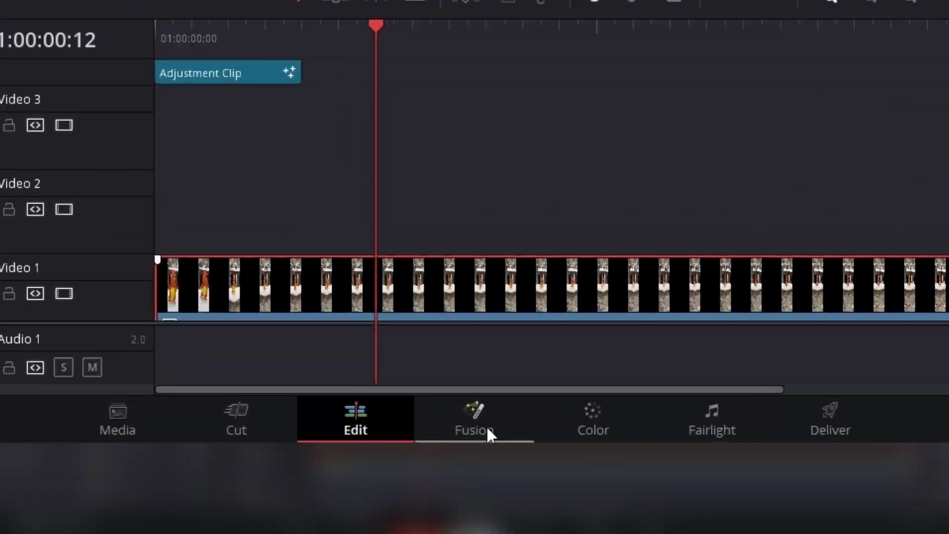
{"action": "left_click", "coordinate": [489, 434]}
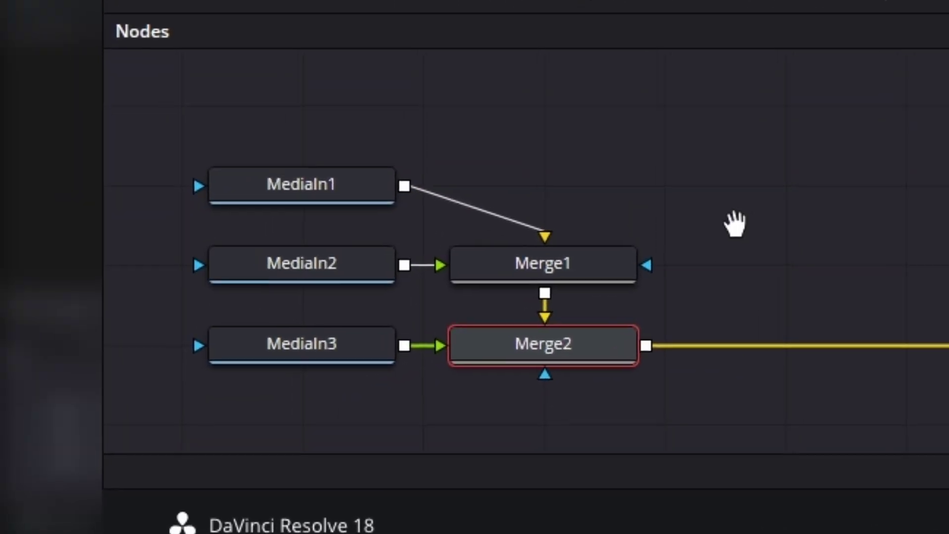
Step: Rearrange the nodes: MediaIn3 above Merge2, MediaIn2 above Merge1, and MediaIn1 aligned below
{"action": "left_click_drag", "start_coordinate": [557, 331], "coordinate": [948, 332]}
{"action": "left_click_drag", "start_coordinate": [390, 329], "coordinate": [948, 224]}
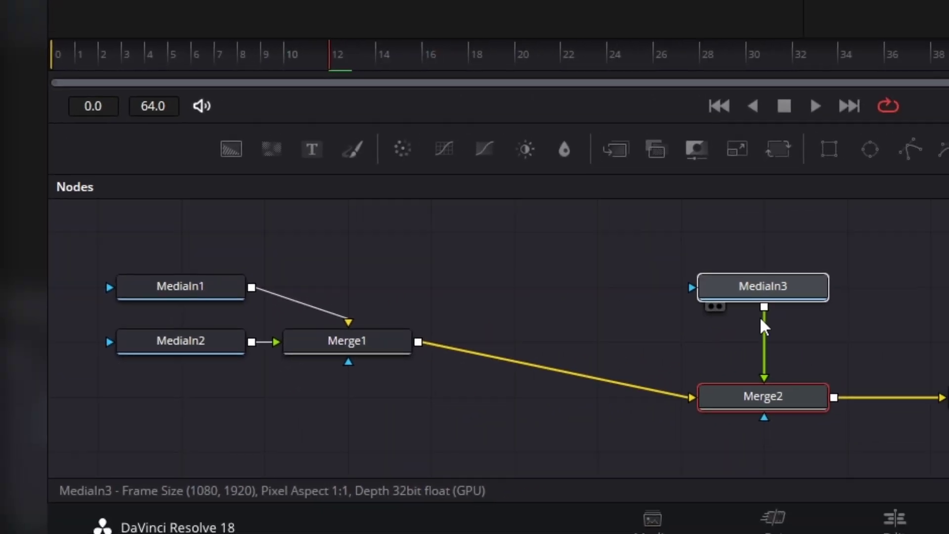
{"action": "left_click_drag", "start_coordinate": [366, 346], "coordinate": [541, 400]}
{"action": "left_click_drag", "start_coordinate": [237, 346], "coordinate": [600, 296]}
{"action": "left_click_drag", "start_coordinate": [79, 391], "coordinate": [79, 451]}
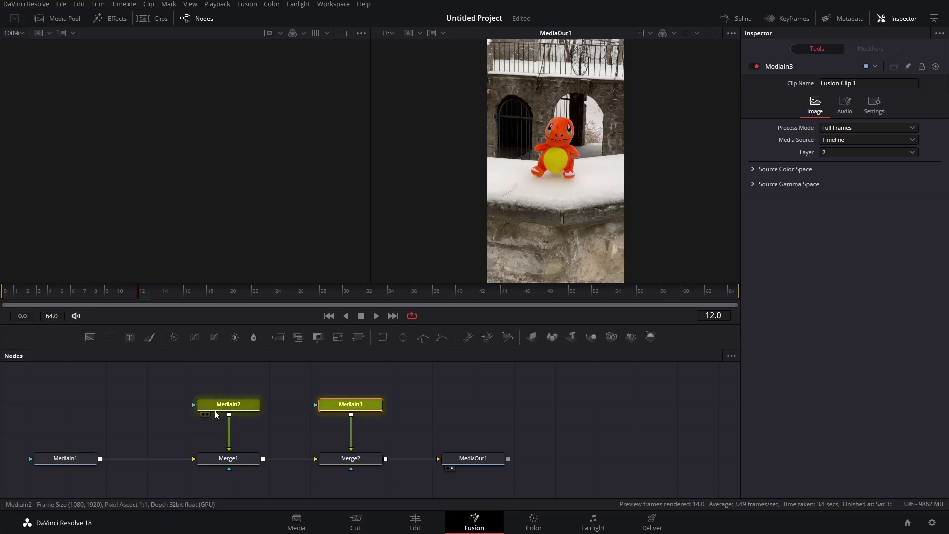
Step: Preview MediaIn2 and MediaIn3 in the left viewer, then select Merge2 to check its settings
{"action": "left_click", "coordinate": [215, 412]}
{"action": "key", "text": "1"}
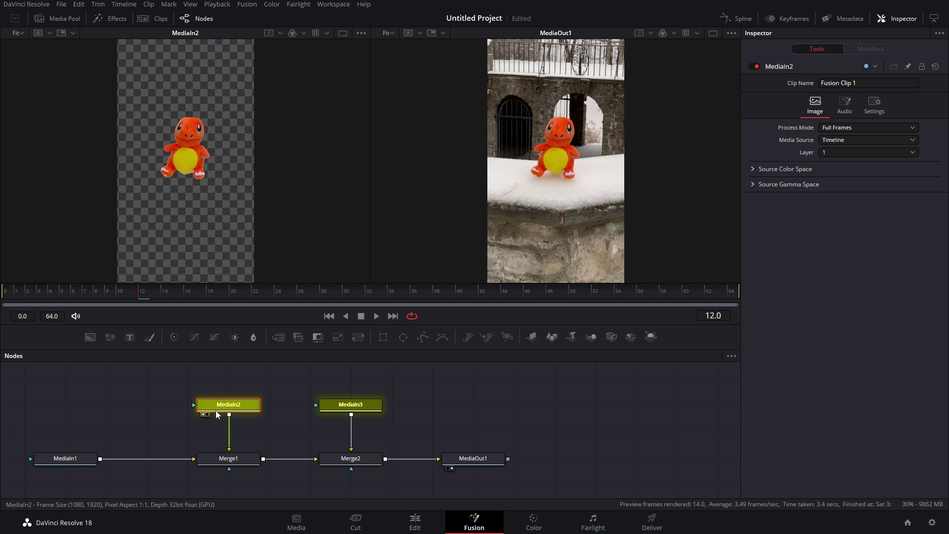
{"action": "left_click", "coordinate": [357, 411]}
{"action": "key", "text": "1"}
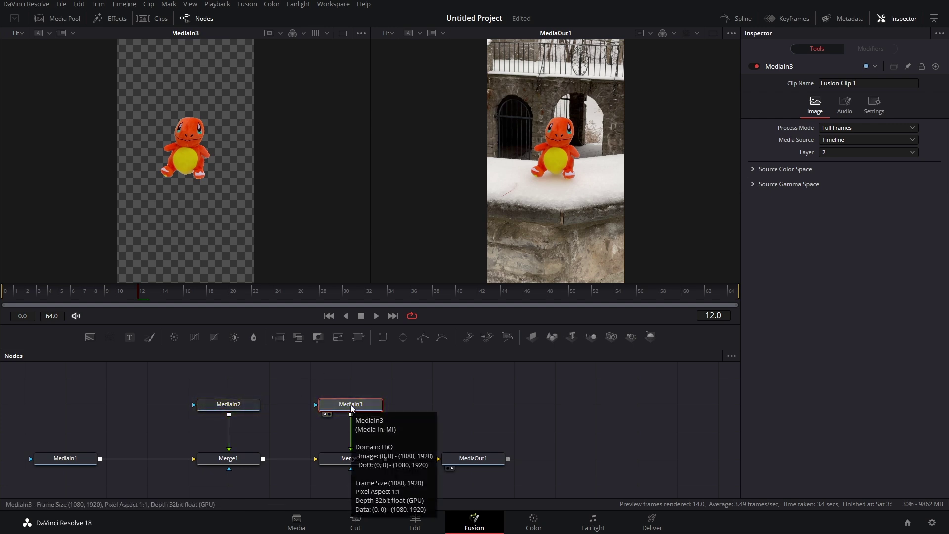
{"action": "left_click", "coordinate": [347, 461]}
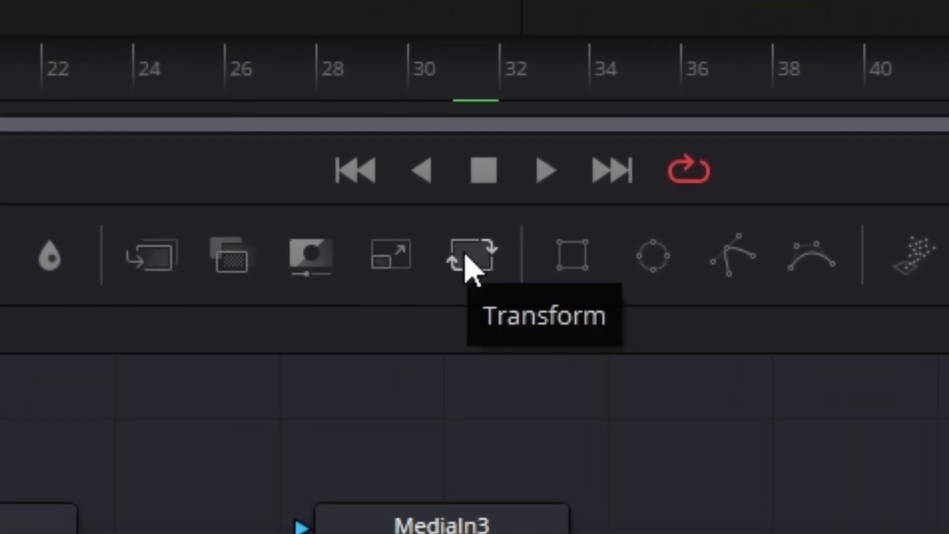
Step: Insert a Transform between MediaIn2 and Merge1 and keyframe Center X to 10.5 at the end
{"action": "mouse_move", "coordinate": [469, 266]}
{"action": "left_mouse_down"}
{"action": "mouse_move", "coordinate": [492, 271]}
{"action": "mouse_move", "coordinate": [459, 271]}
{"action": "mouse_move", "coordinate": [470, 274]}
{"action": "left_mouse_up"}
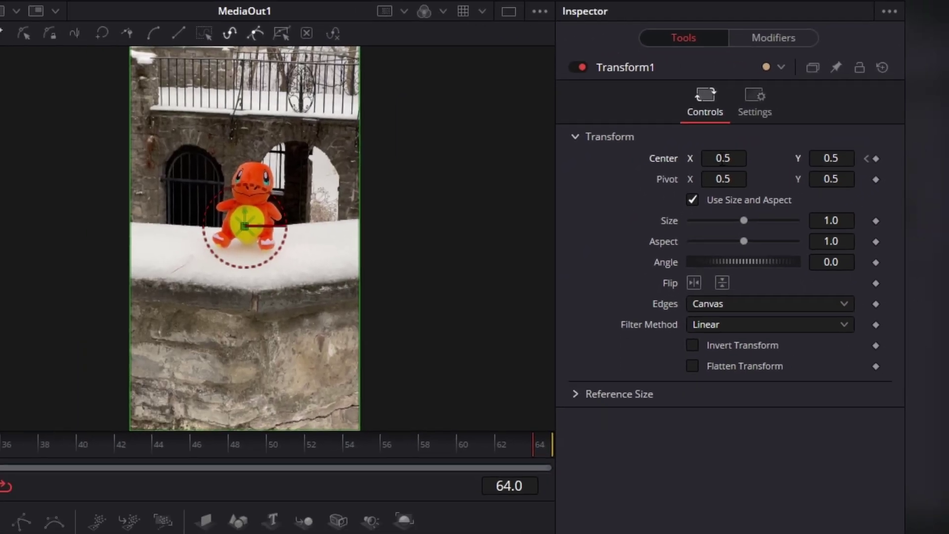
{"action": "type", "text": "1"}
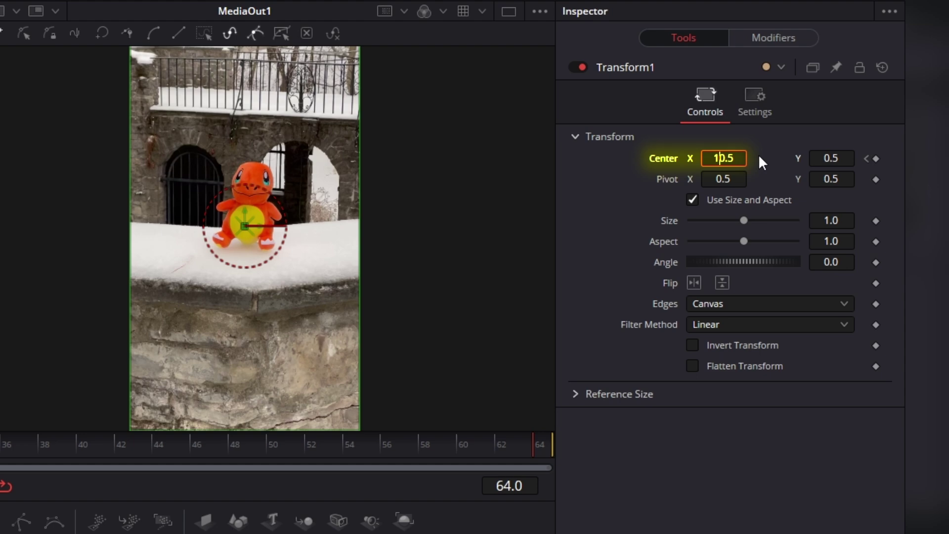
{"action": "key", "text": "Tab"}
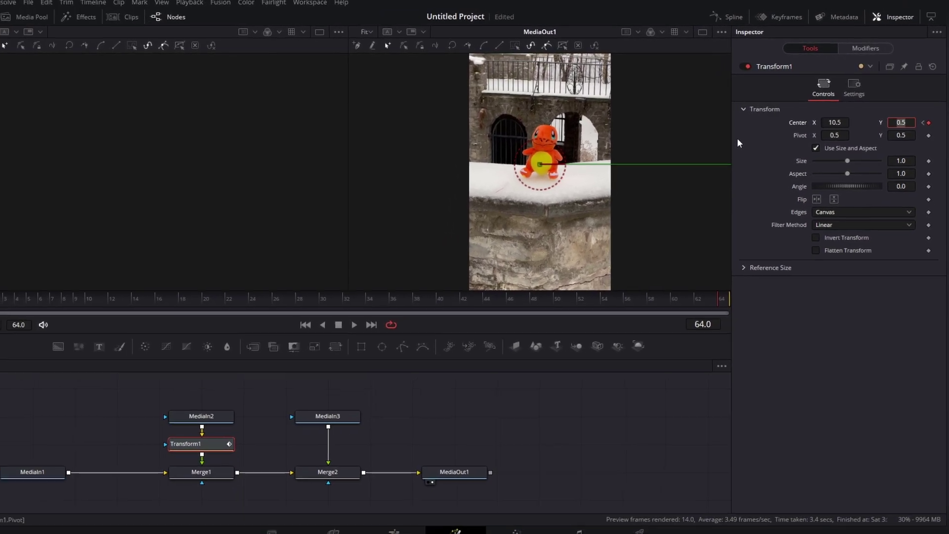
{"action": "left_click", "coordinate": [372, 318]}
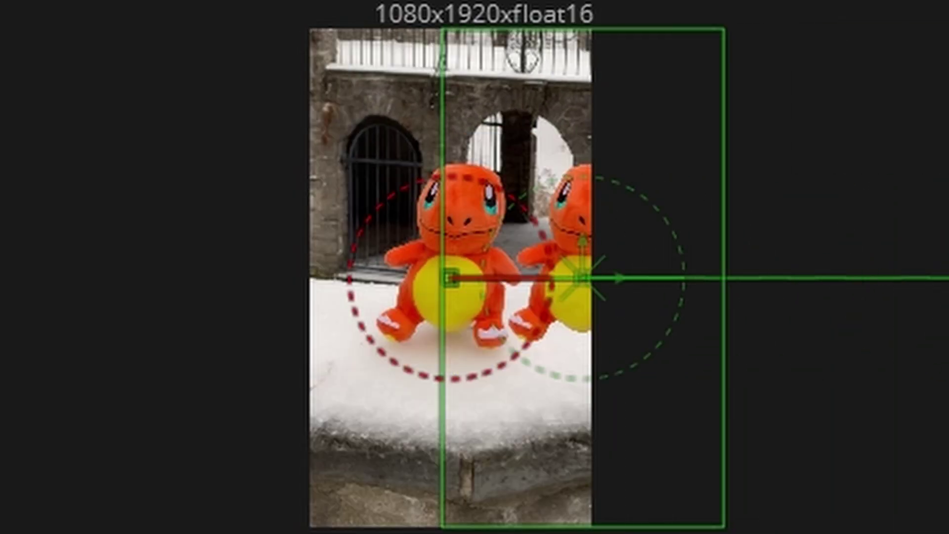
{"action": "left_click", "coordinate": [85, 293]}
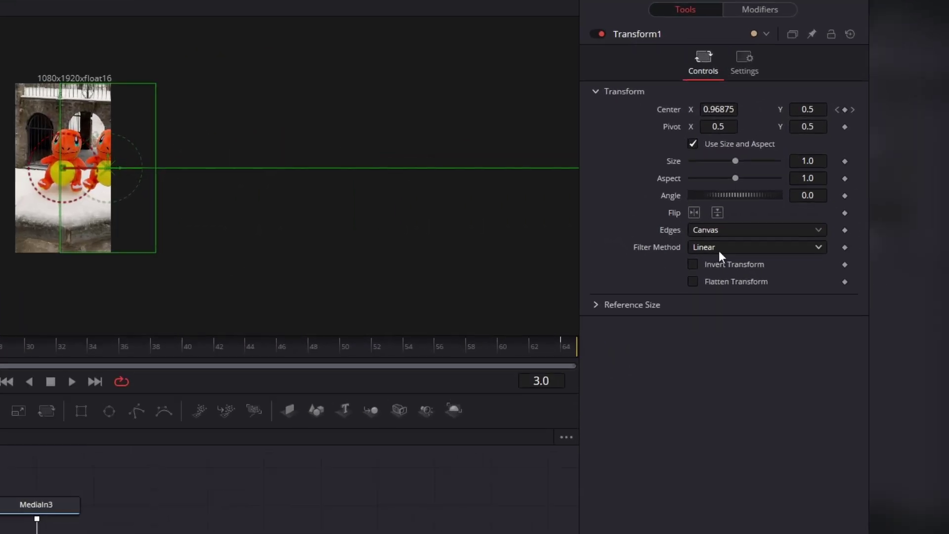
Step: Set the Transform's Edges to Wrap and play back the repeating toy copies
{"action": "left_click", "coordinate": [560, 257]}
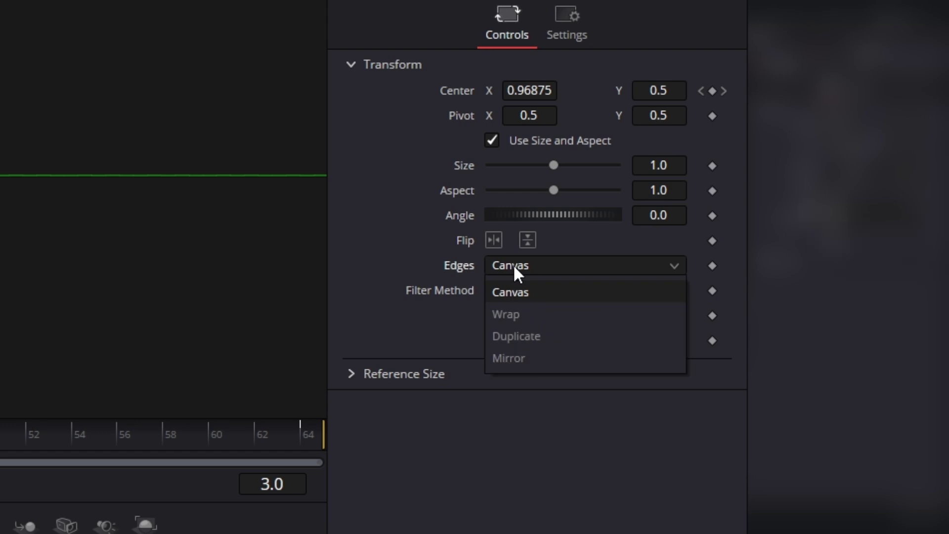
{"action": "left_click", "coordinate": [520, 313]}
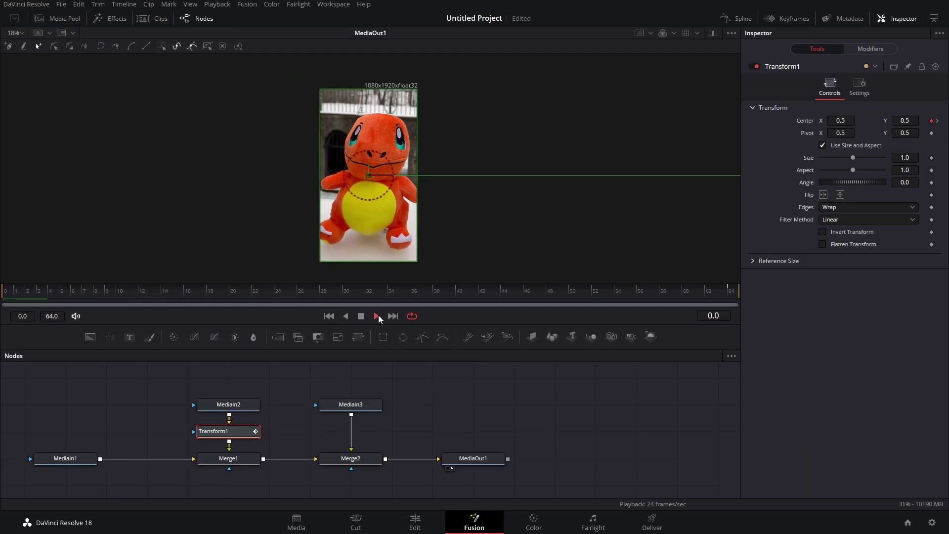
{"action": "left_click", "coordinate": [378, 316]}
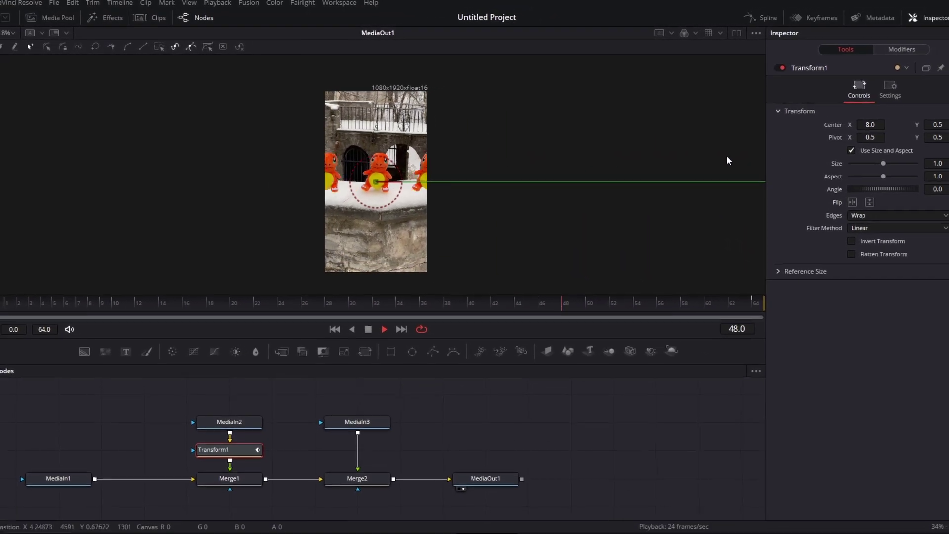
{"action": "left_click", "coordinate": [369, 337]}
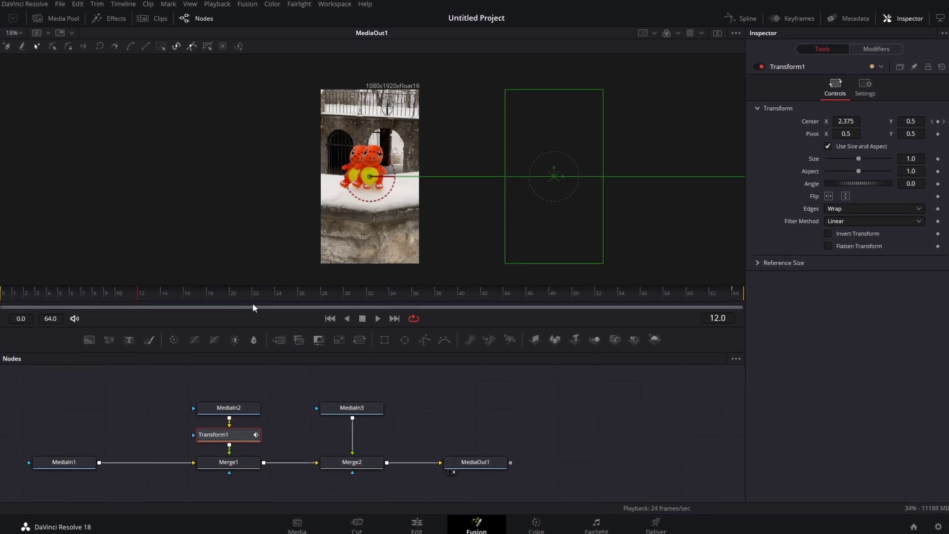
{"action": "left_click_drag", "start_coordinate": [254, 303], "coordinate": [5, 300]}
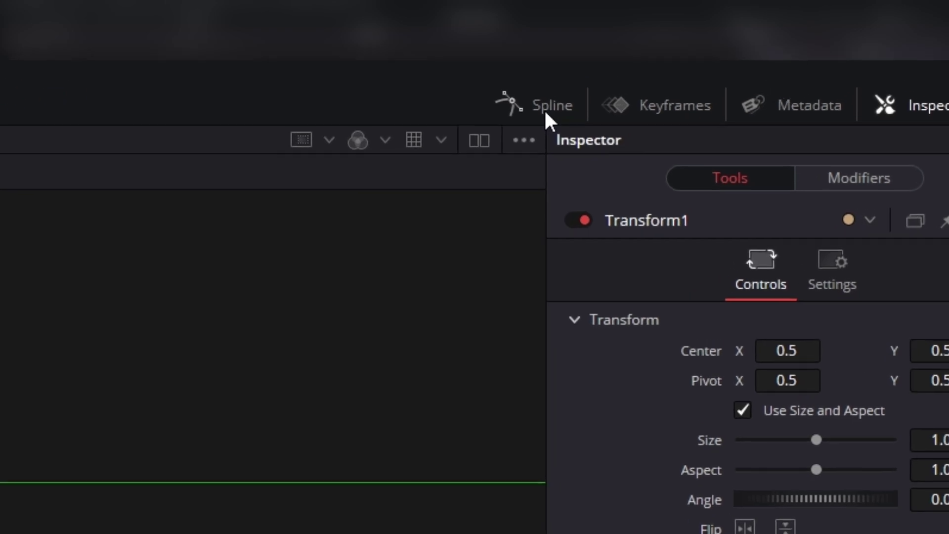
Step: In the Spline editor, fit Transform1's Displacement curve and steepen the starting Bezier handle for easing
{"action": "left_click", "coordinate": [499, 134]}
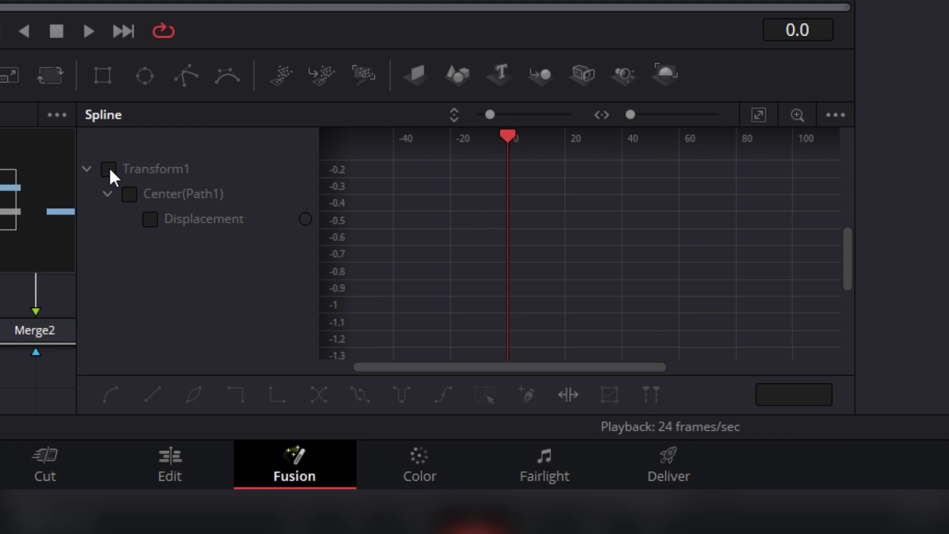
{"action": "left_click", "coordinate": [109, 169]}
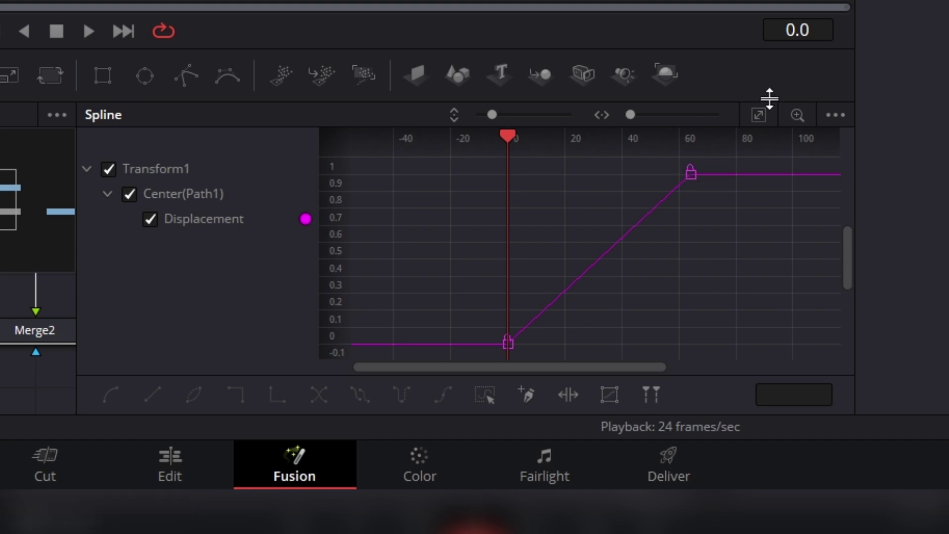
{"action": "left_click", "coordinate": [760, 118]}
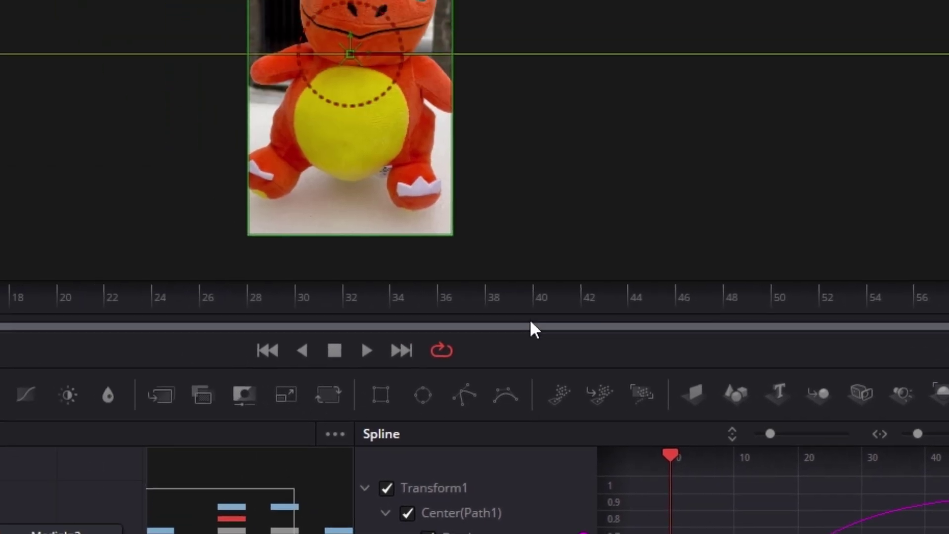
{"action": "left_click", "coordinate": [88, 31]}
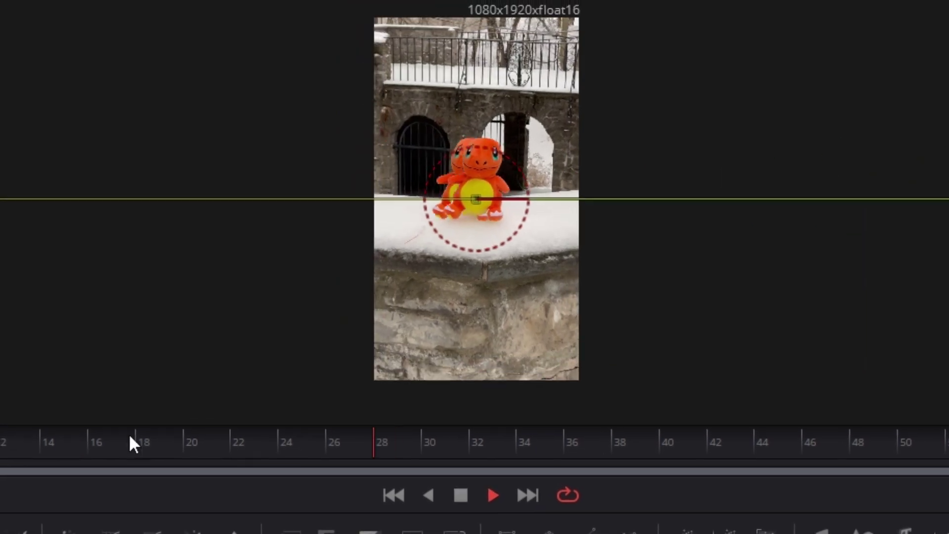
{"action": "left_click", "coordinate": [453, 486]}
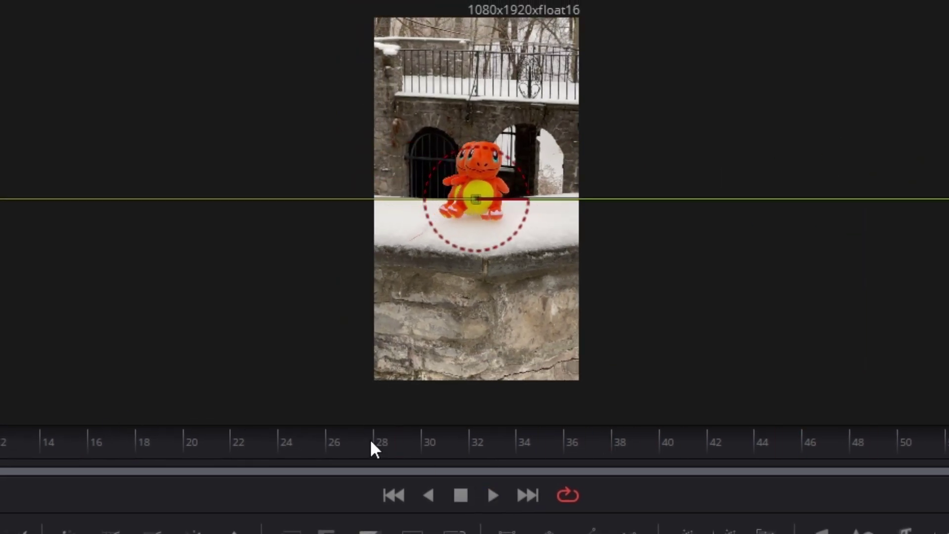
{"action": "left_click_drag", "start_coordinate": [372, 441], "coordinate": [939, 440]}
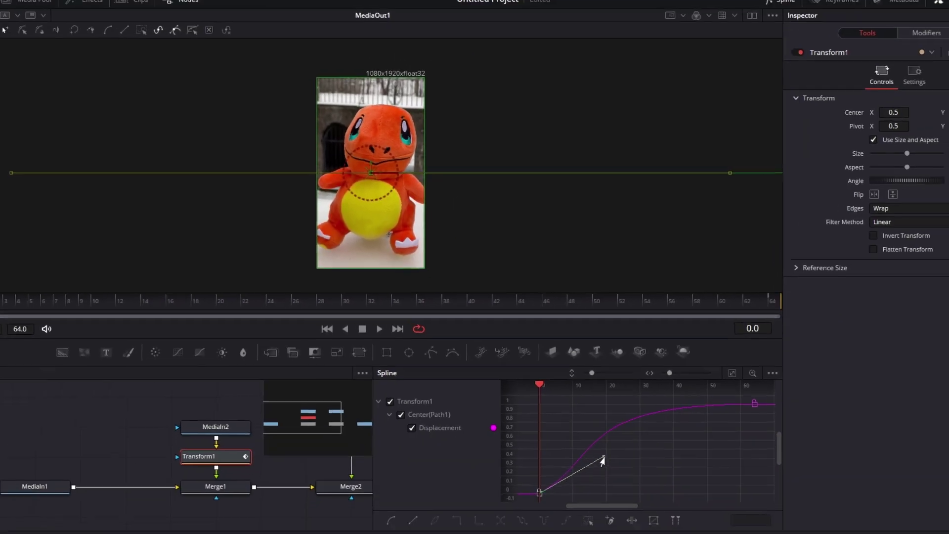
{"action": "left_click_drag", "start_coordinate": [602, 461], "coordinate": [581, 443]}
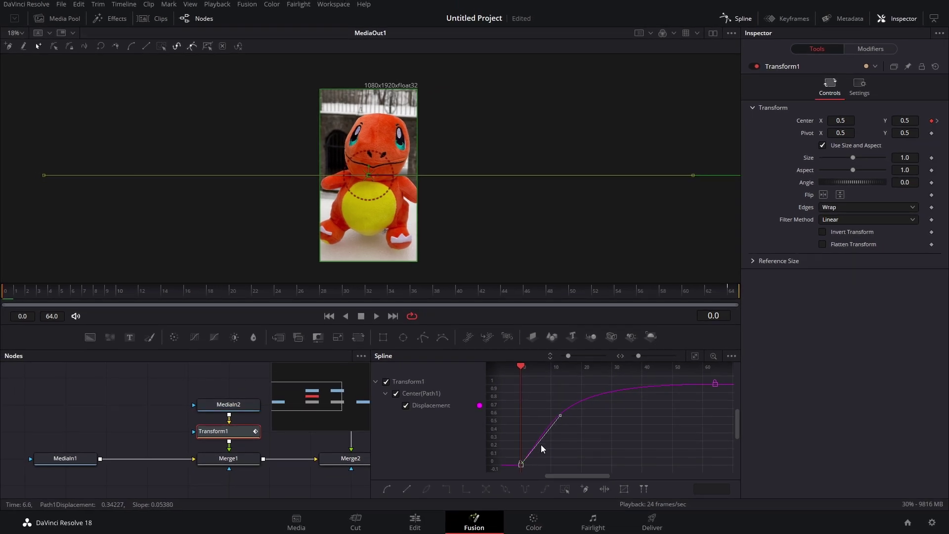
Step: Enable Motion Blur in Transform1's Settings tab and raise its Quality to 10
{"action": "left_click", "coordinate": [377, 316]}
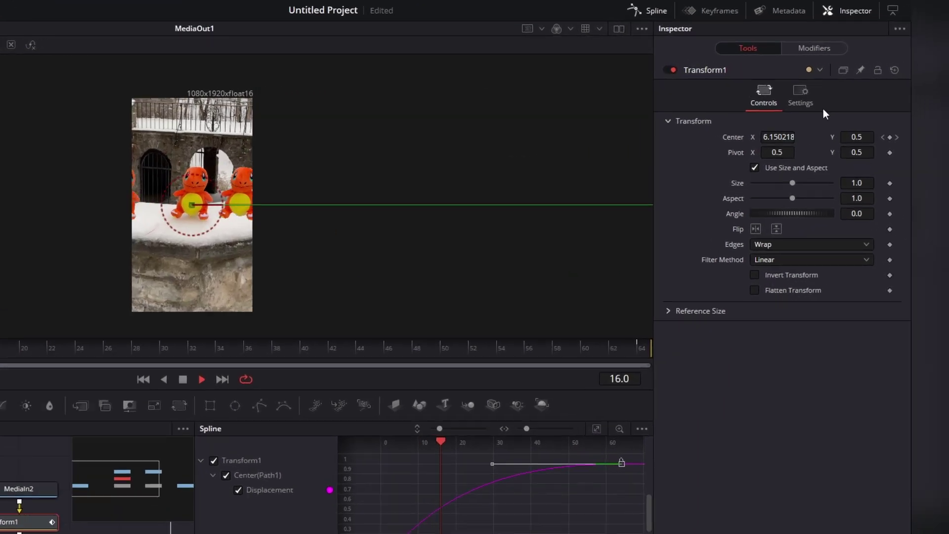
{"action": "left_click", "coordinate": [613, 135]}
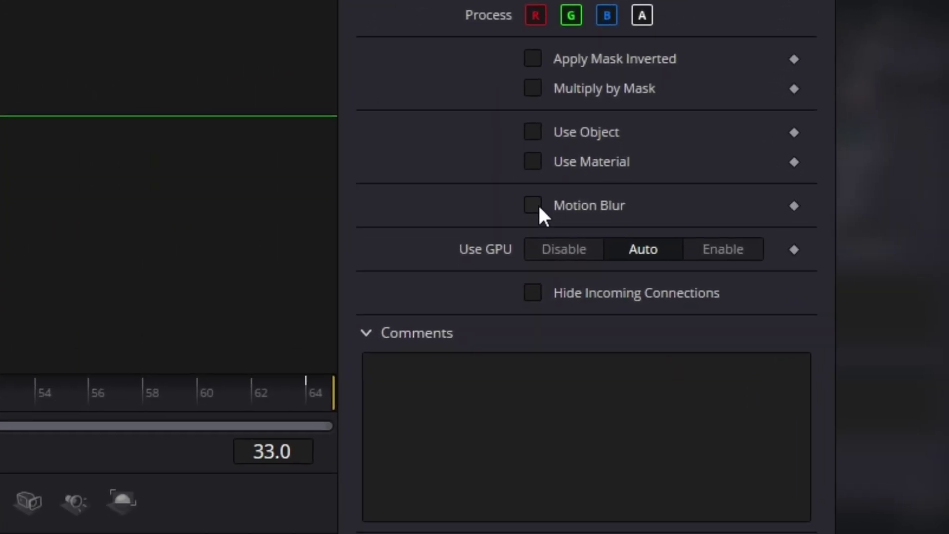
{"action": "left_click", "coordinate": [537, 205]}
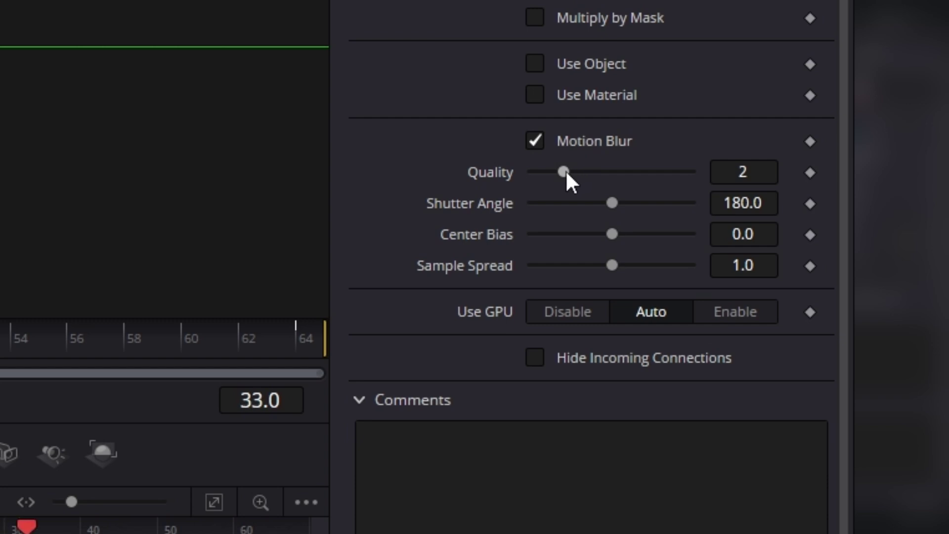
{"action": "left_click_drag", "start_coordinate": [566, 172], "coordinate": [827, 181]}
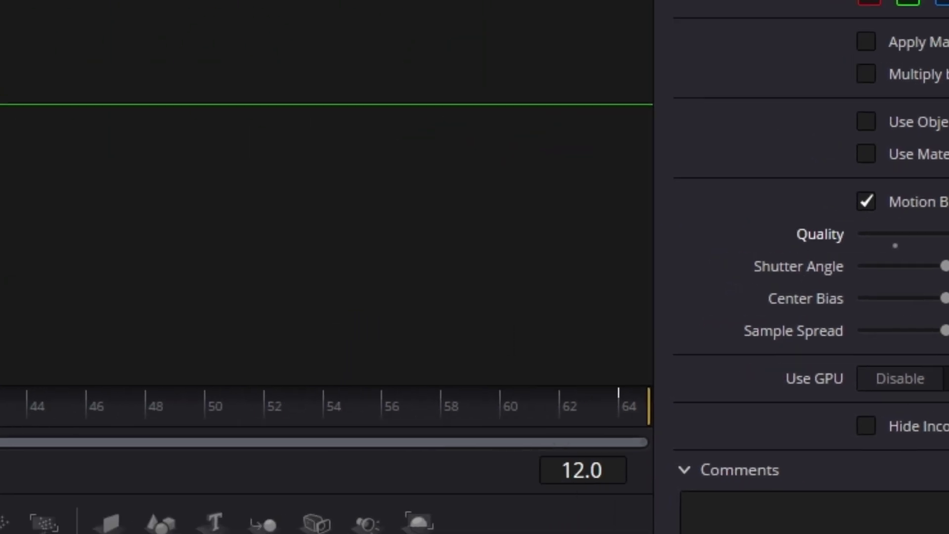